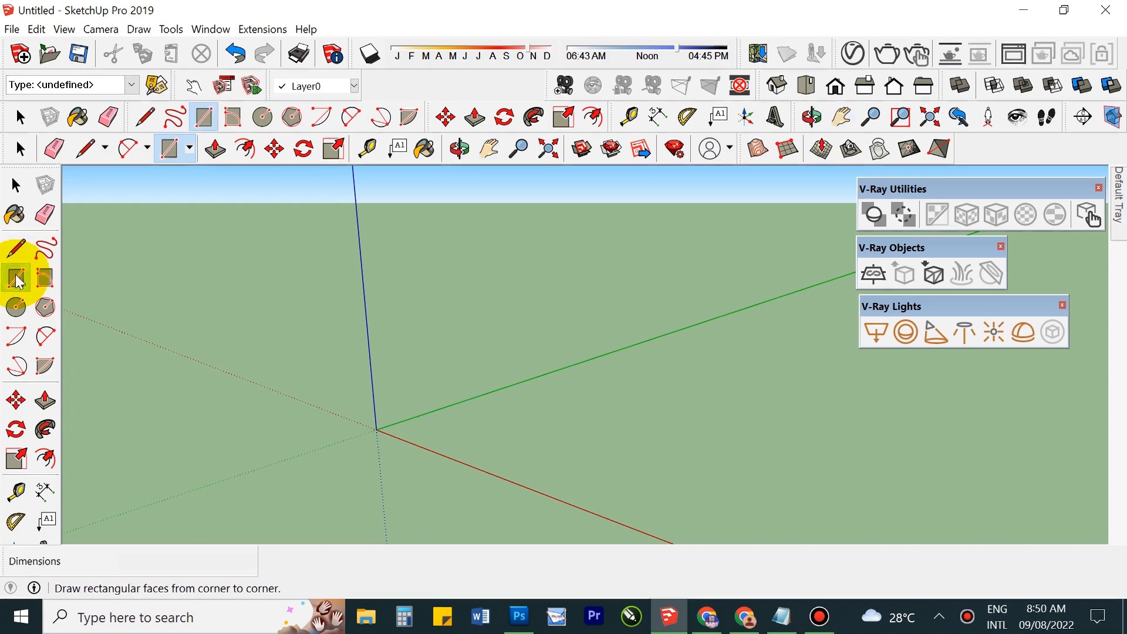
# Step: Draw a ground rectangle of about 16.64" by 19.39" from the origin and reverse its face
pyautogui.click(377, 429)
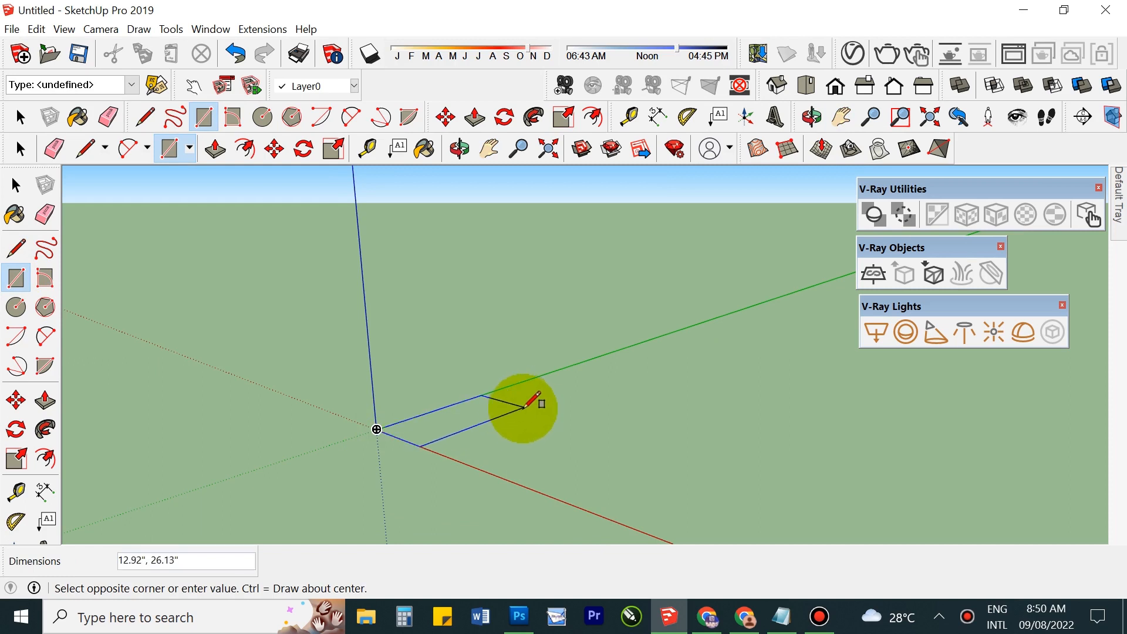
pyautogui.click(514, 420)
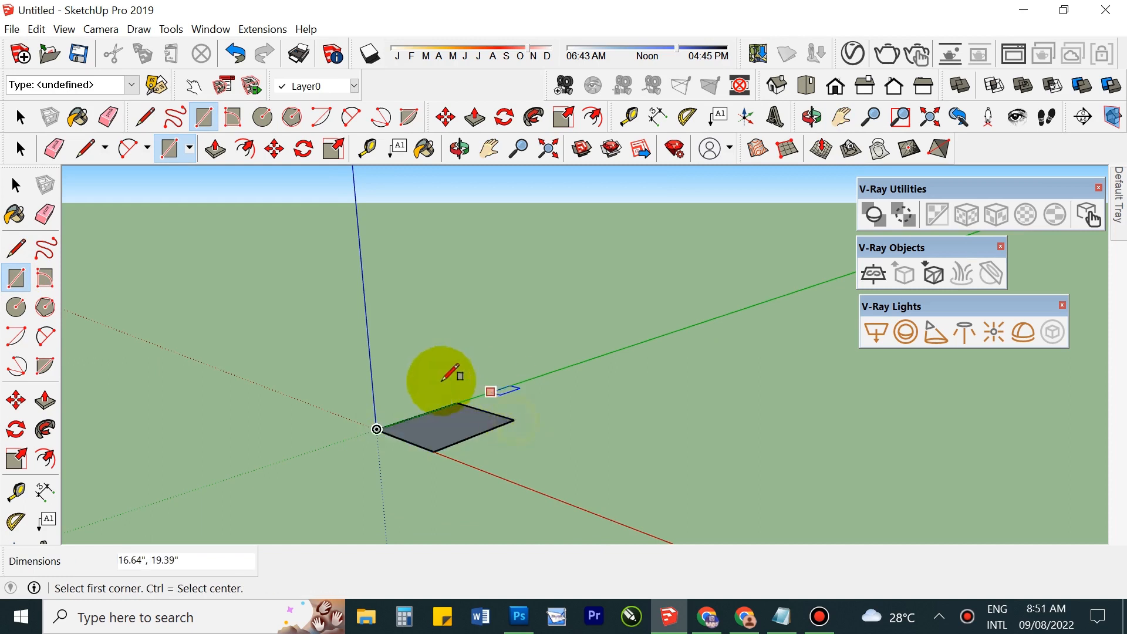
pyautogui.press('space')
pyautogui.click(441, 434)
pyautogui.rightClick(442, 434)
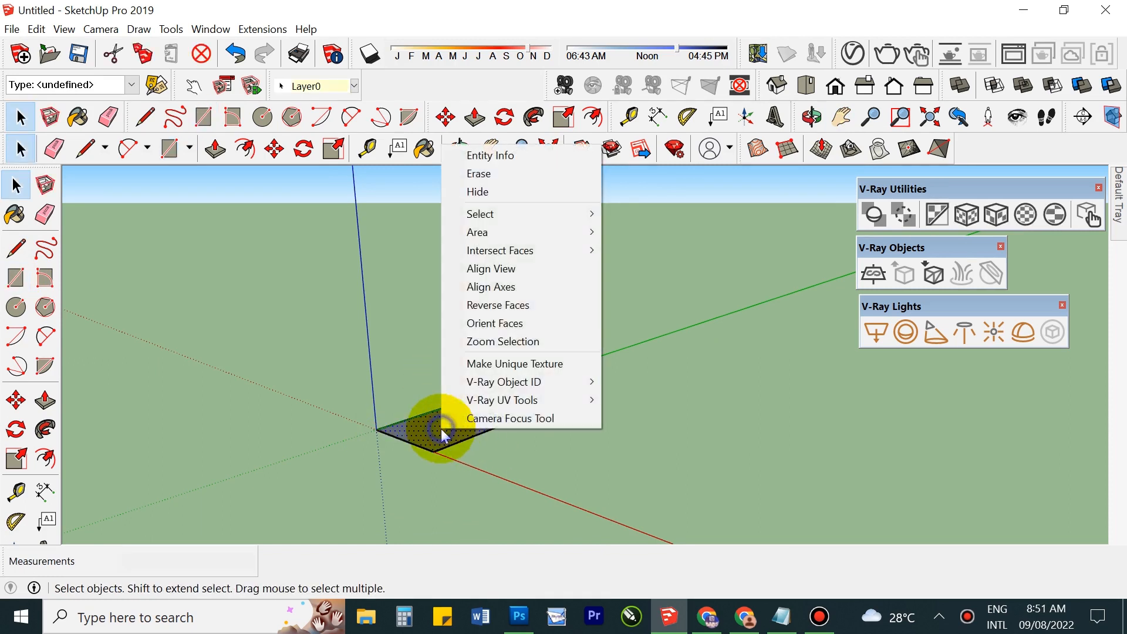
pyautogui.click(495, 305)
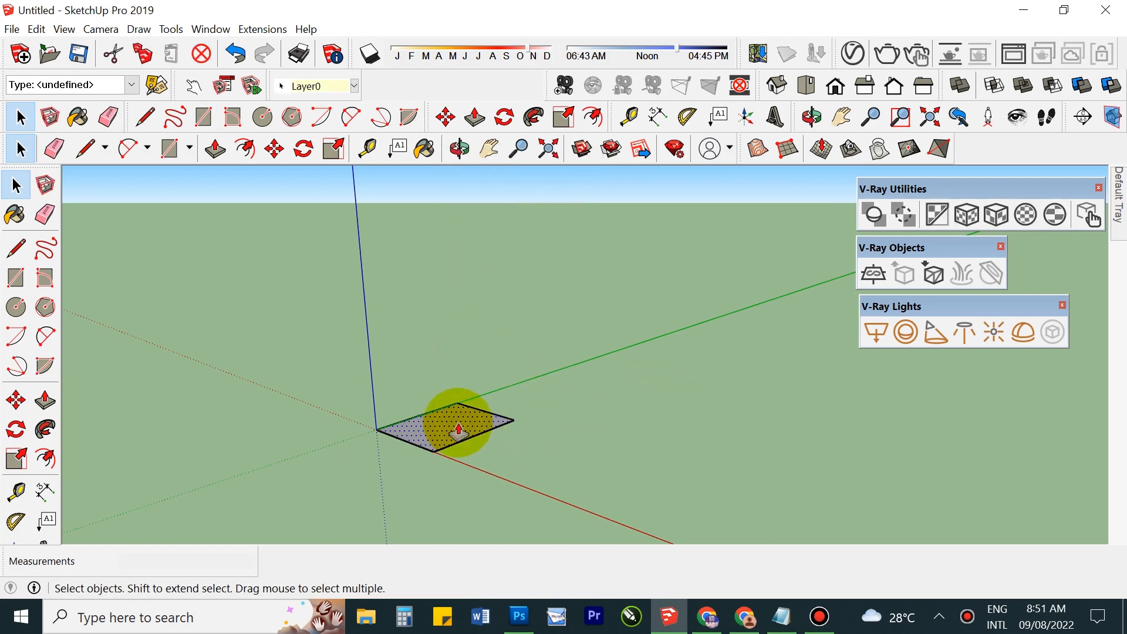
# Step: Push/Pull the rectangle upward into a low box, a little less tall than it is wide
pyautogui.press('p')
pyautogui.moveTo(458, 424); pyautogui.dragTo(467, 387)
pyautogui.press('space')
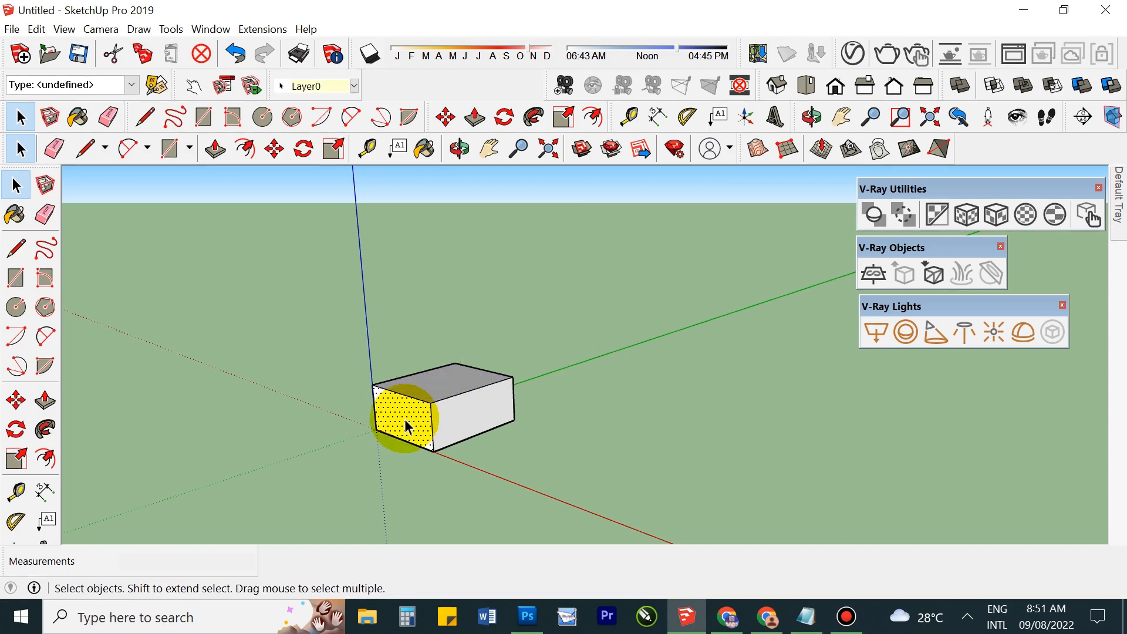
# Step: Extrude the box's end face at the origin outward 8" as a new section, keeping the original edges
pyautogui.press('p')
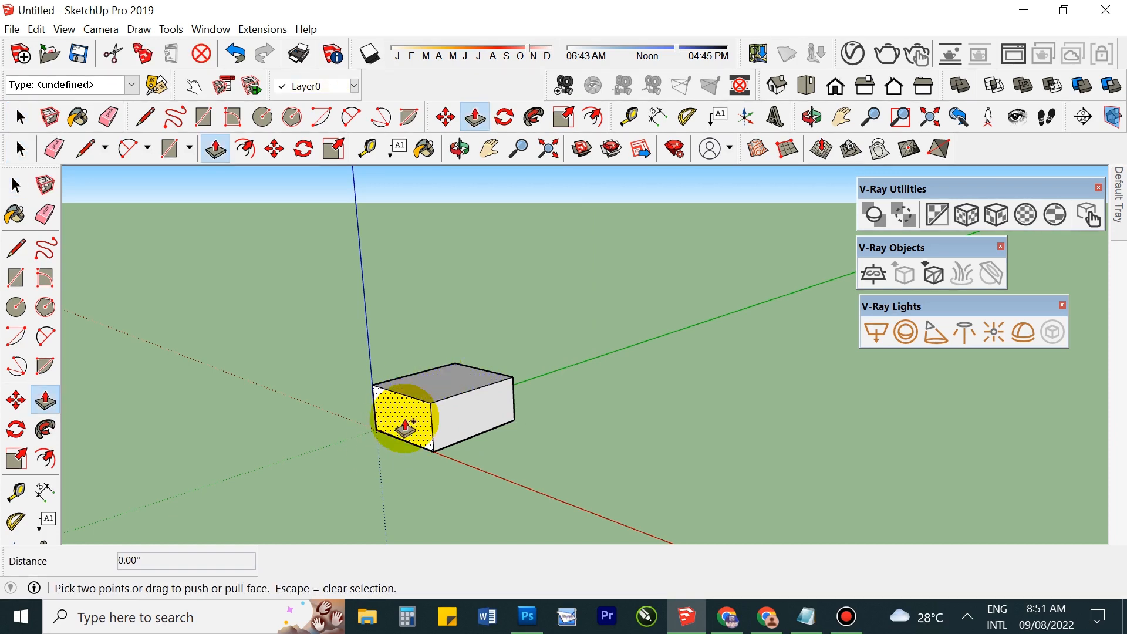
pyautogui.click(405, 426)
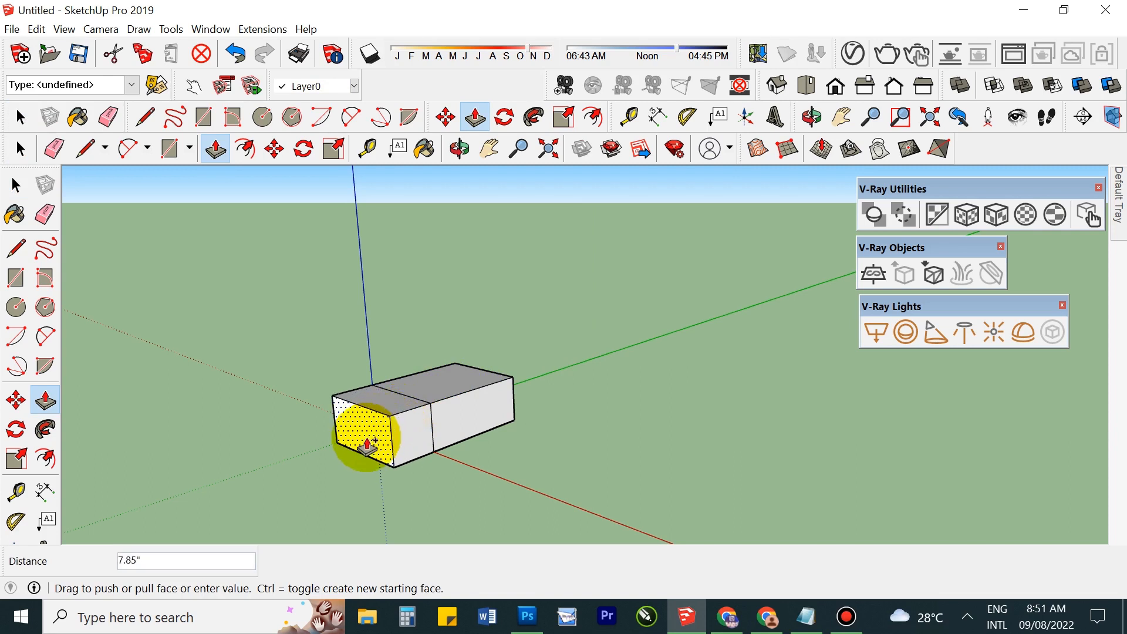
pyautogui.write('8')
pyautogui.press('Return')
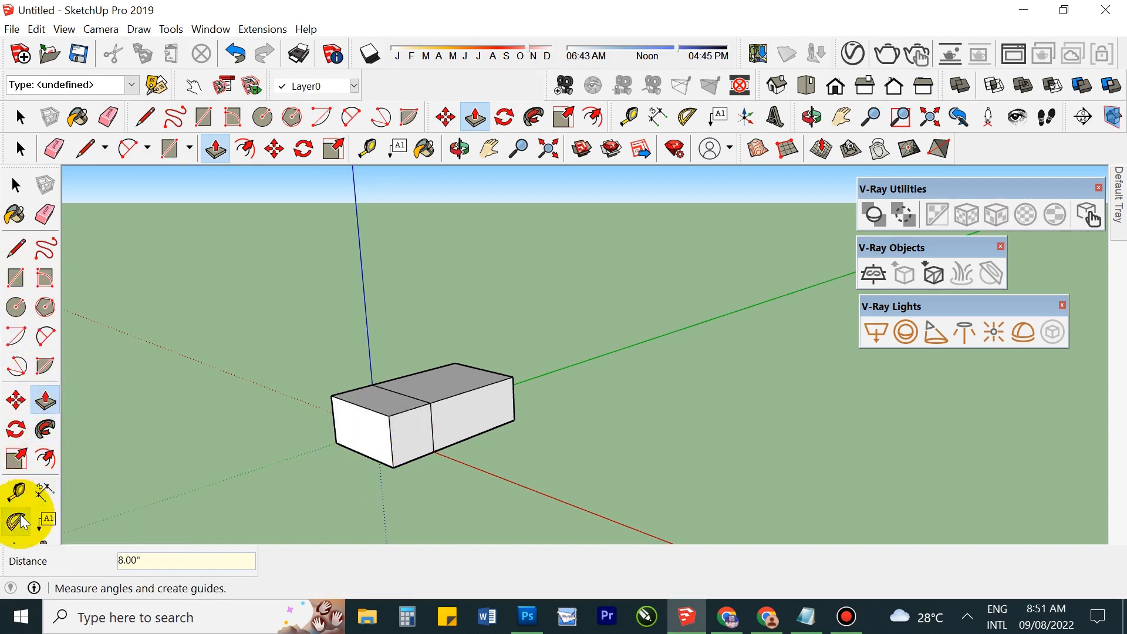
pyautogui.click(17, 493)
pyautogui.click(391, 440)
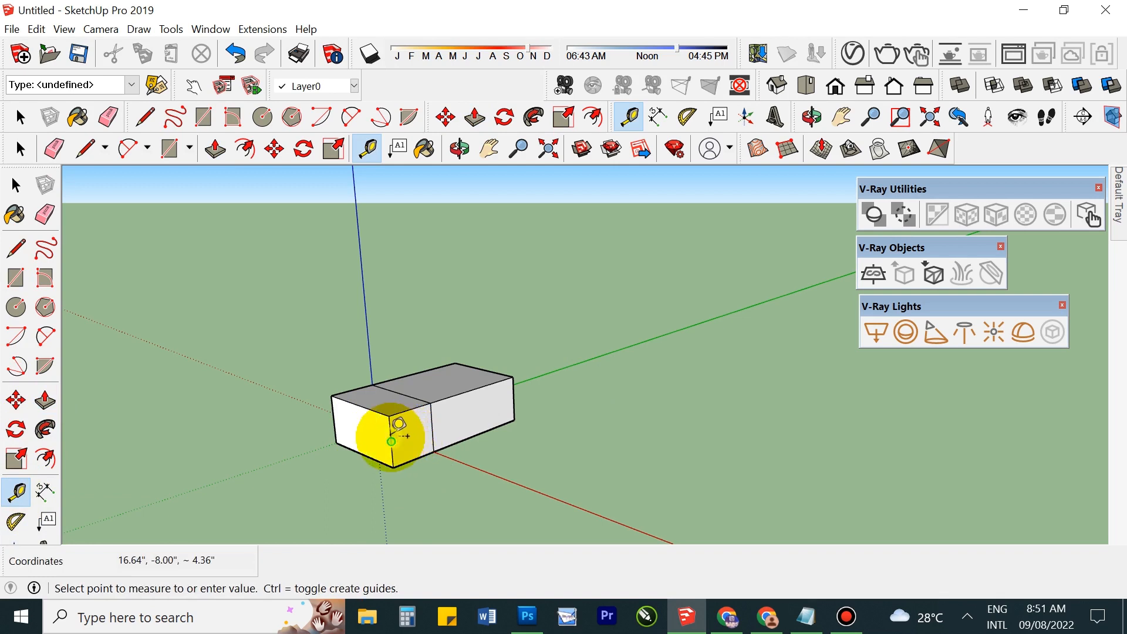
pyautogui.press('Escape')
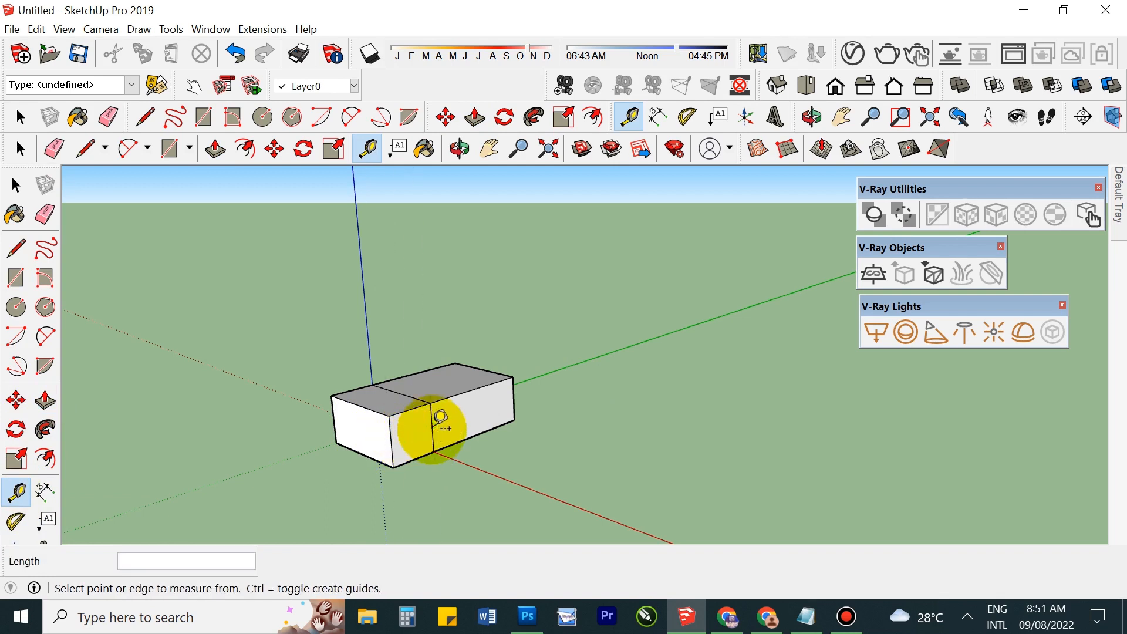
# Step: Scale the new section's end face down slightly about its center so the section tapers
pyautogui.press('space')
pyautogui.click(380, 438)
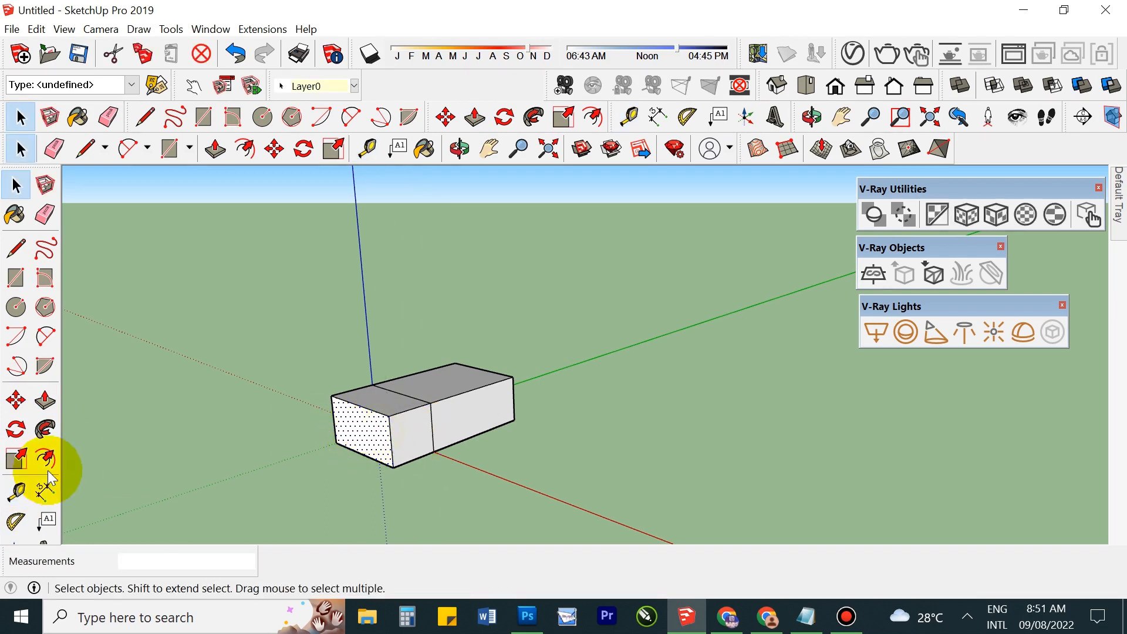
pyautogui.click(16, 458)
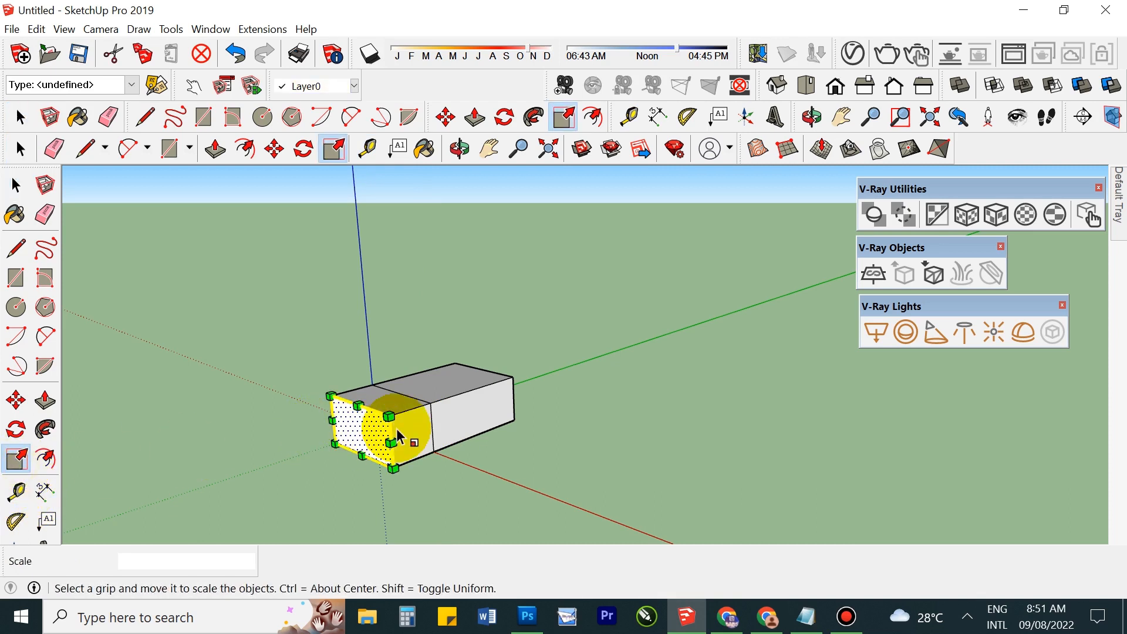
pyautogui.keyDown('ctrl'); pyautogui.moveTo(389, 416); pyautogui.dragTo(372, 427); pyautogui.keyUp('ctrl')
pyautogui.press('space')
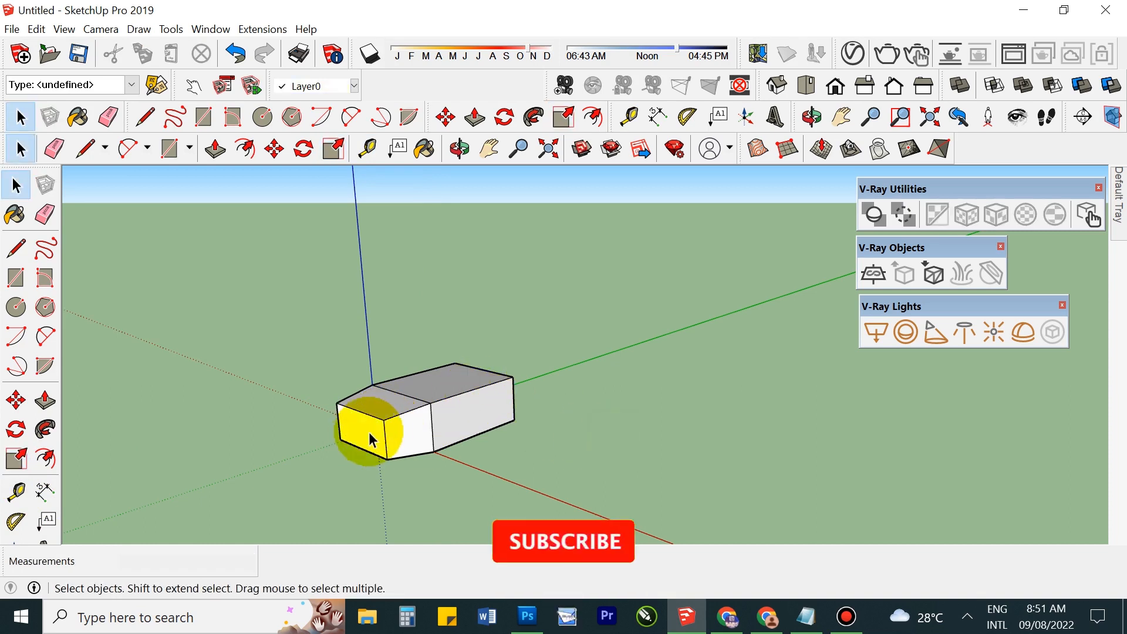
# Step: Extrude the tapered end face outward another 4"
pyautogui.press('p')
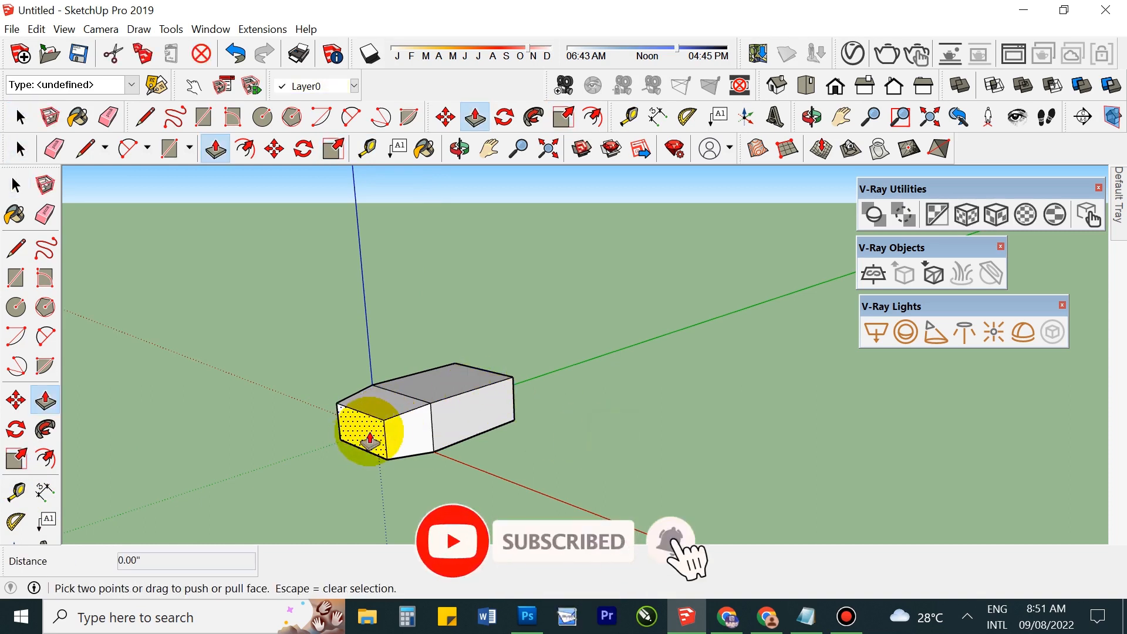
pyautogui.click(367, 437)
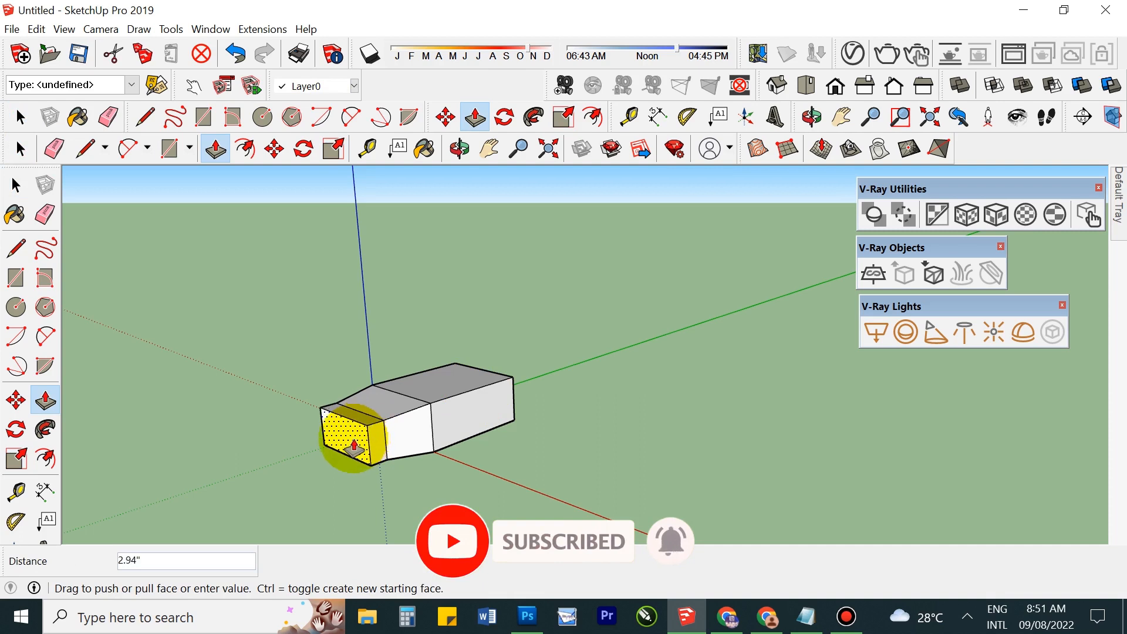
pyautogui.write('4')
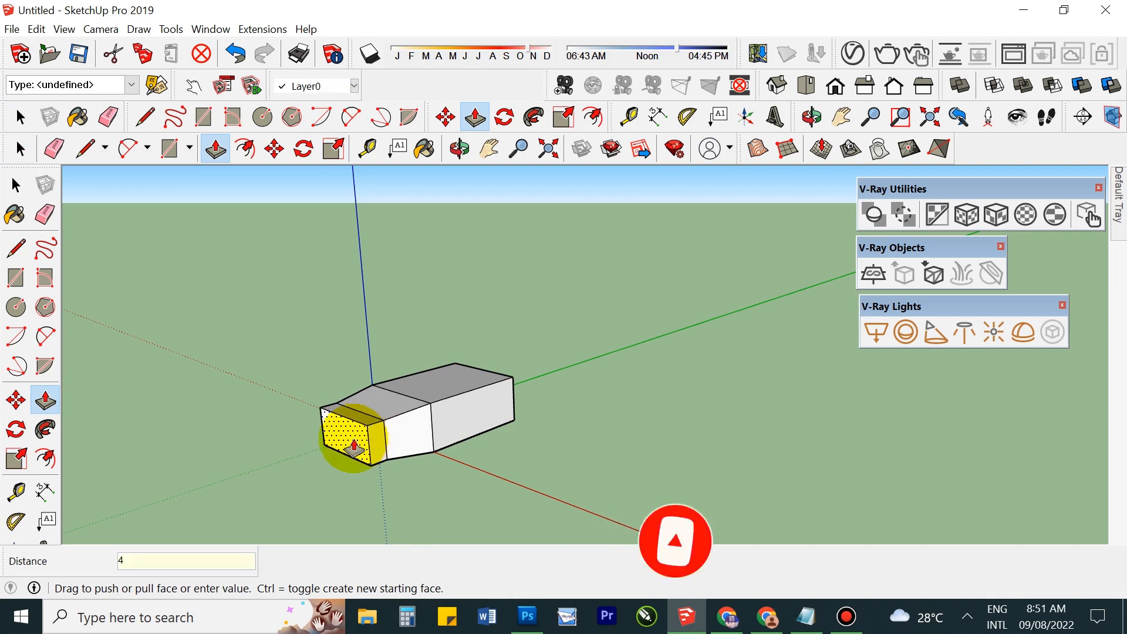
pyautogui.press('Return')
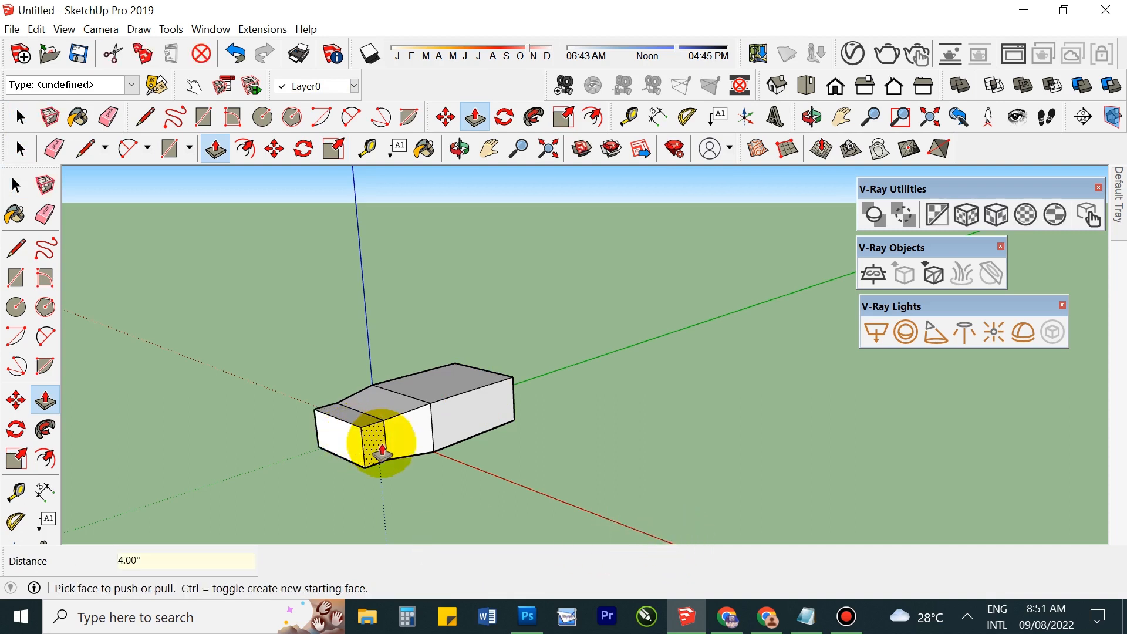
pyautogui.click(16, 492)
pyautogui.click(364, 447)
pyautogui.click(385, 439)
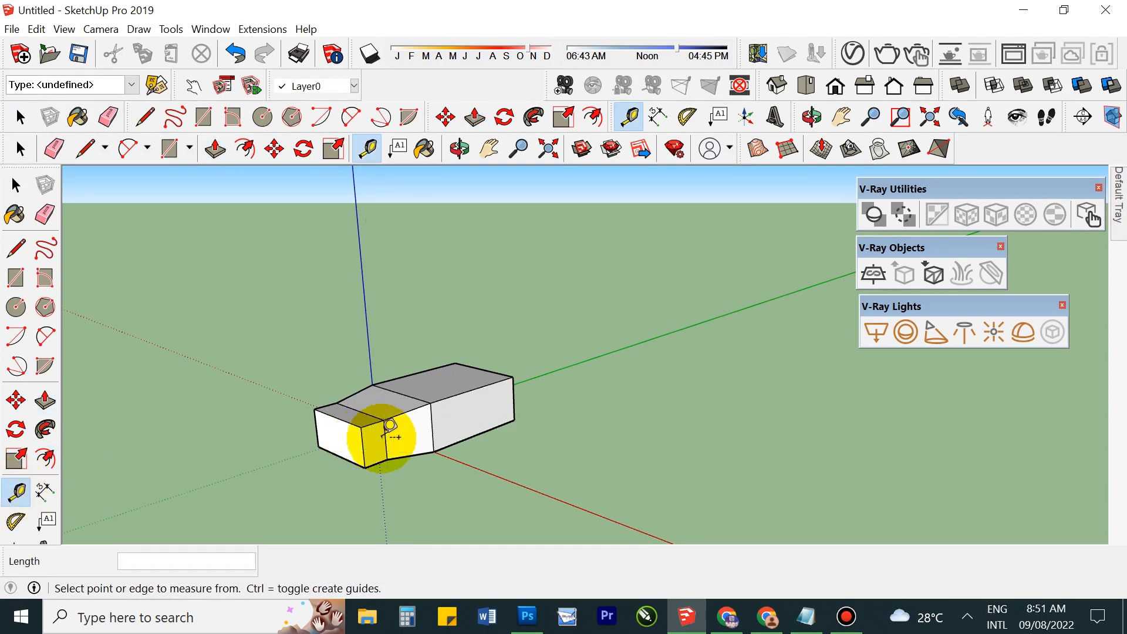
# Step: Scale the end face of the 4" section about its center to about 0.73 by 0.80
pyautogui.press('space')
pyautogui.click(345, 450)
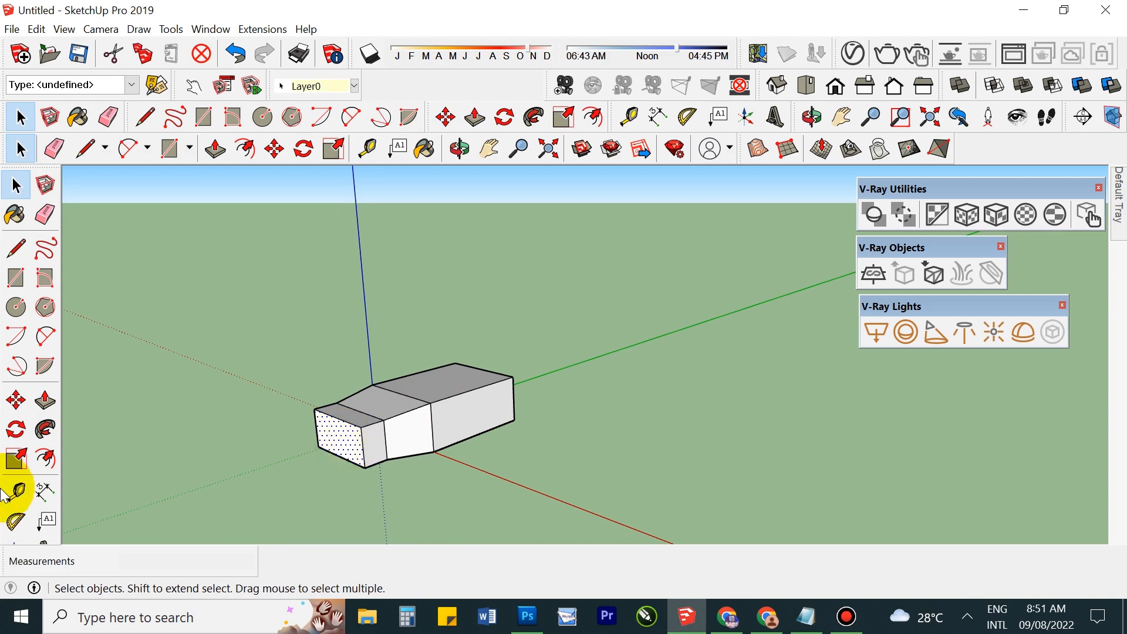
pyautogui.click(16, 459)
pyautogui.click(478, 421)
pyautogui.press('ctrl')
pyautogui.moveTo(359, 427); pyautogui.dragTo(354, 429)
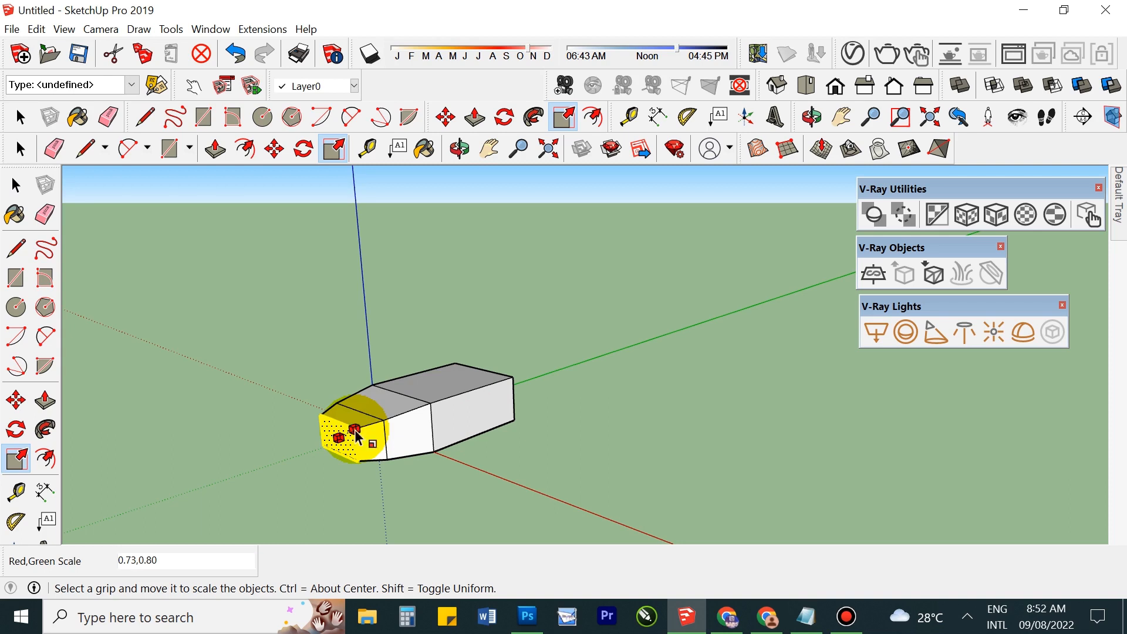
pyautogui.press('space')
# Step: Extrude the untapered face at the opposite end of the box outward 8" as a new section
pyautogui.click(580, 370)
pyautogui.moveTo(589, 377); pyautogui.dragTo(635, 395, button='middle')
pyautogui.click(605, 385)
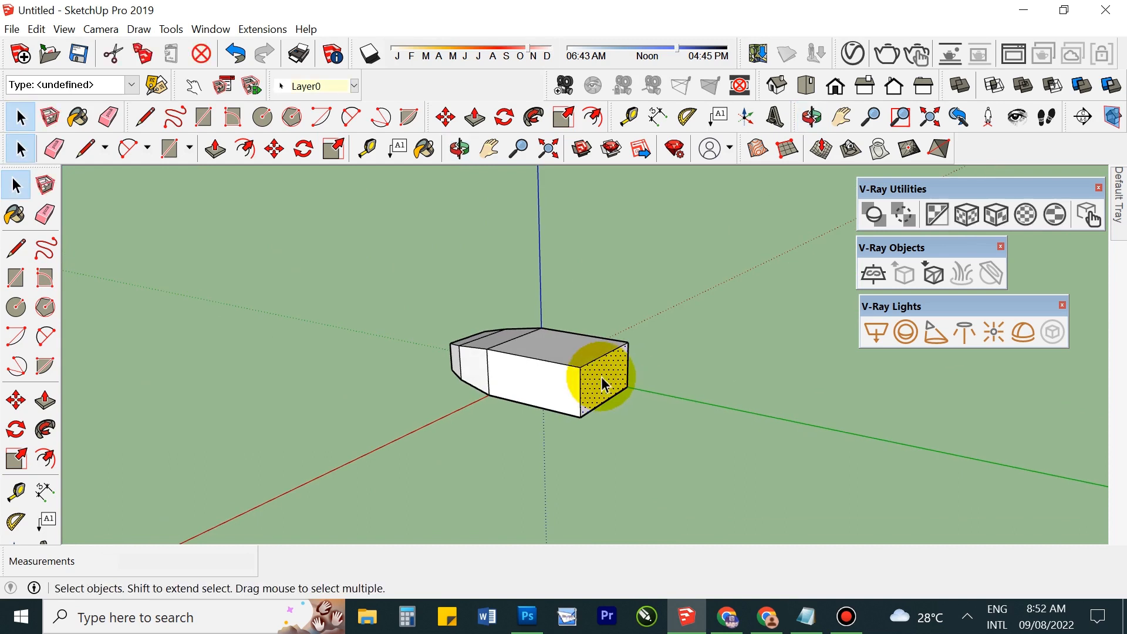
pyautogui.press('p')
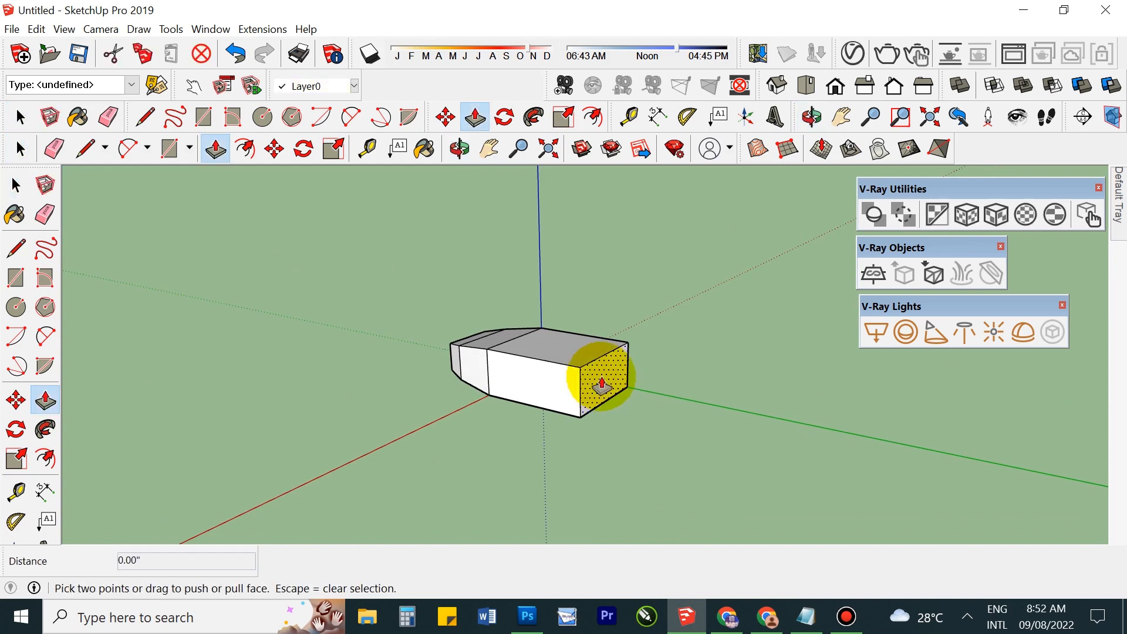
pyautogui.click(602, 385)
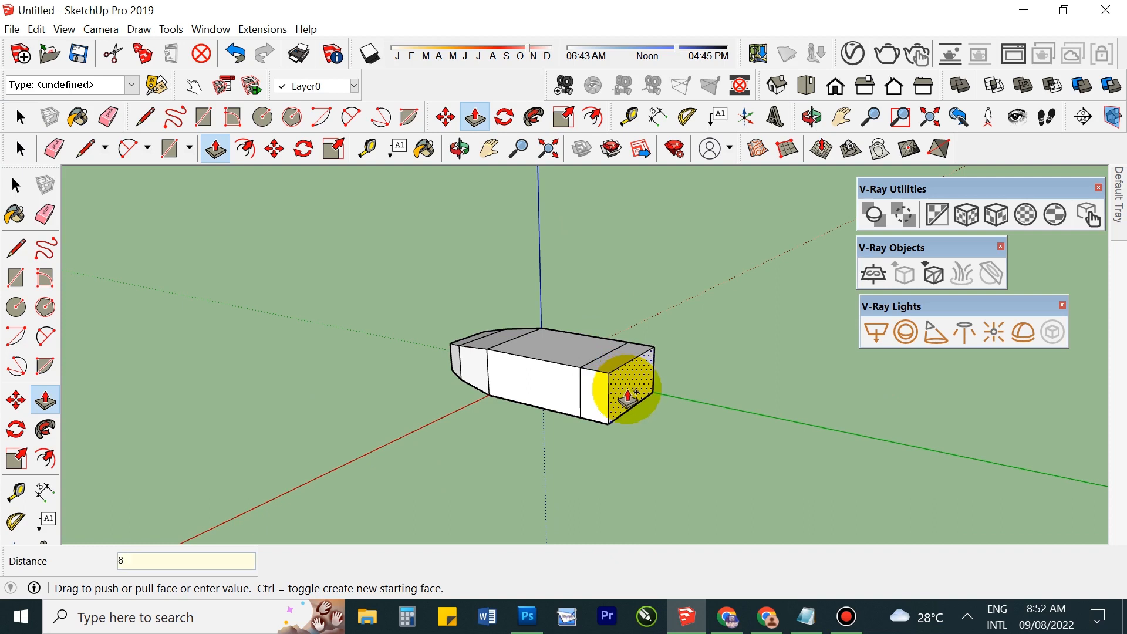
pyautogui.write('8')
pyautogui.press('Return')
# Step: Scale that 8" section's end face down about its center to taper this end as well
pyautogui.click(17, 492)
pyautogui.click(16, 459)
pyautogui.click(644, 384)
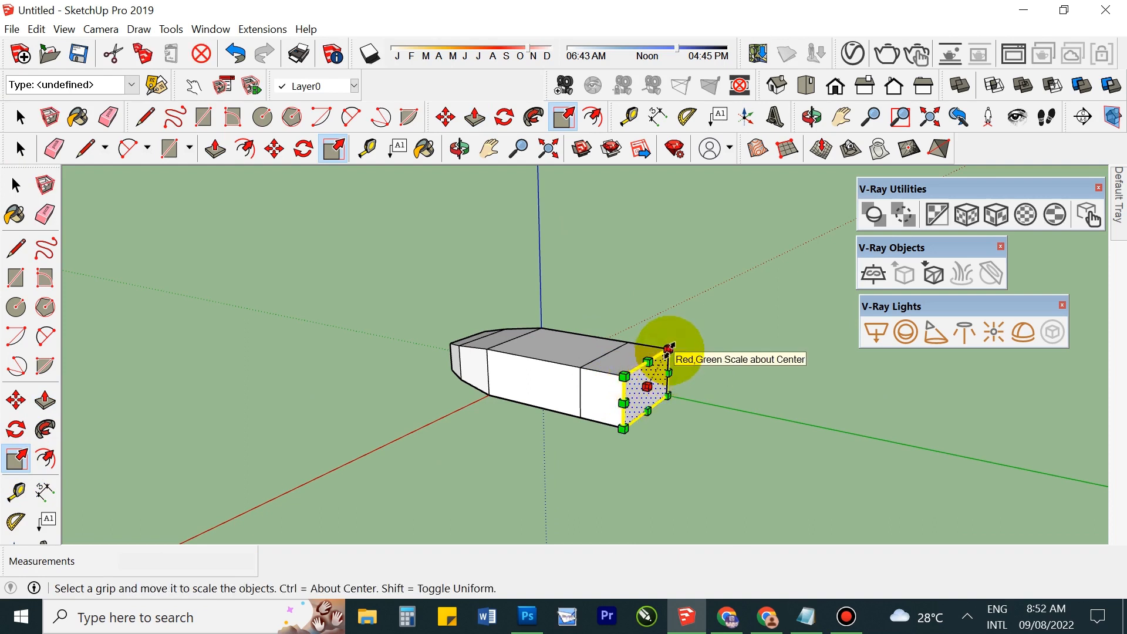
pyautogui.keyDown('ctrl'); pyautogui.moveTo(675, 355); pyautogui.dragTo(663, 356); pyautogui.keyUp('ctrl')
pyautogui.press('space')
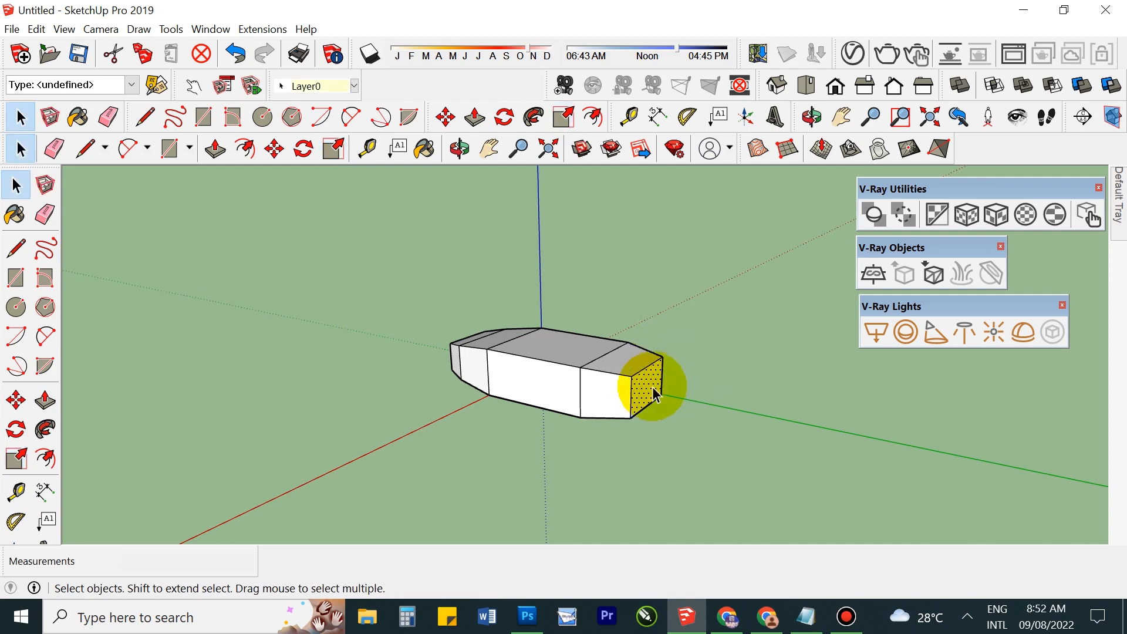
# Step: Extrude the scaled face along the green axis by a further 4"
pyautogui.press('p')
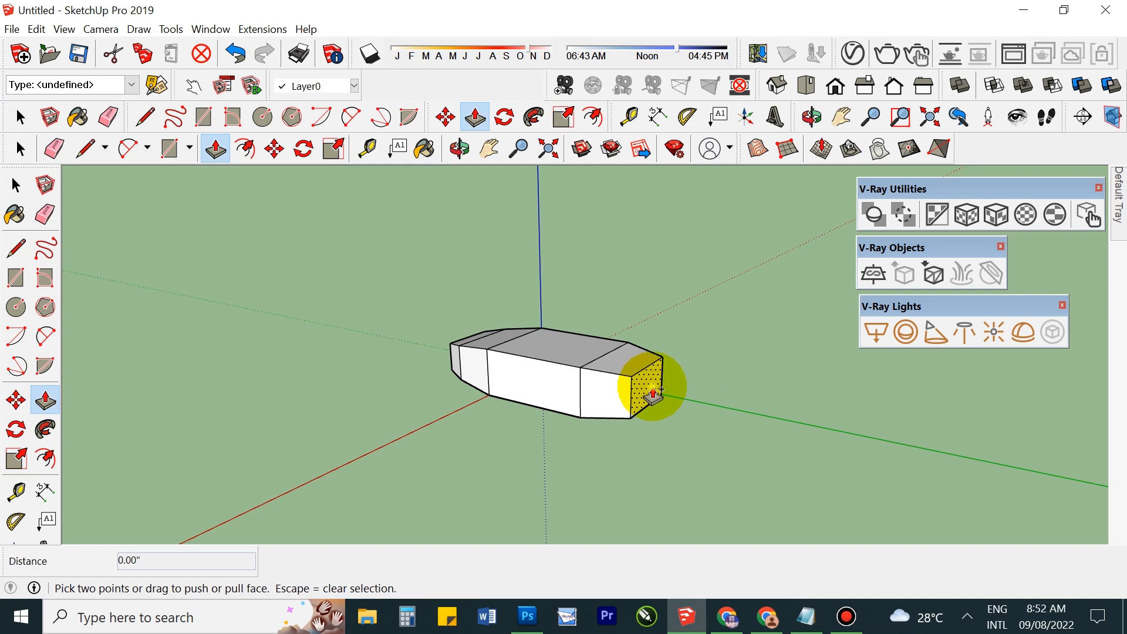
pyautogui.click(661, 389)
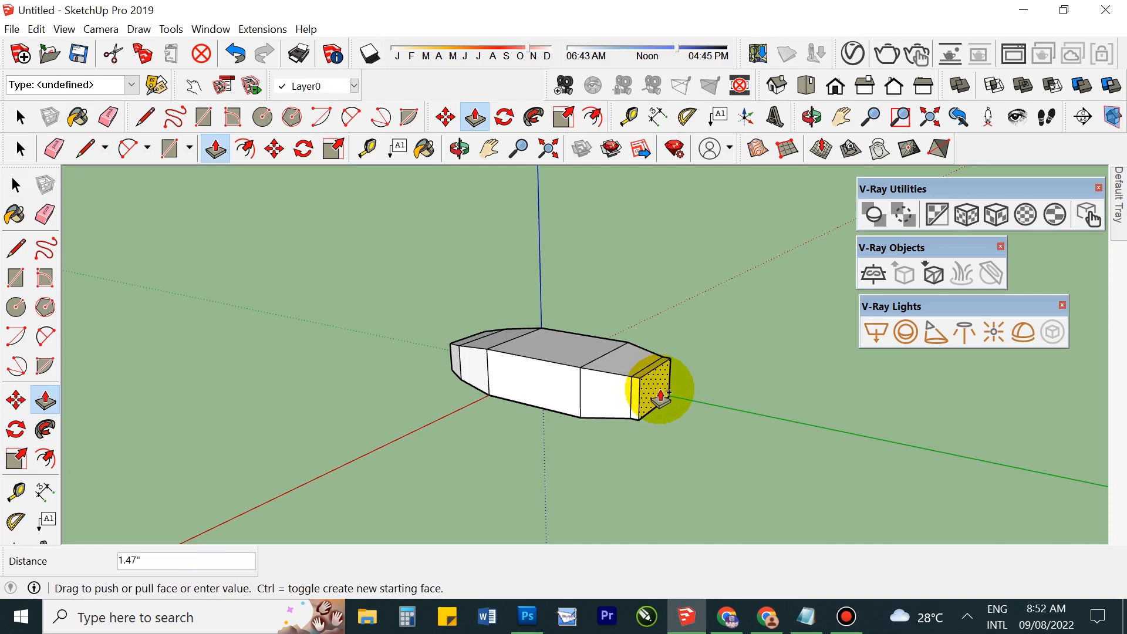
pyautogui.write('4')
pyautogui.press('Return')
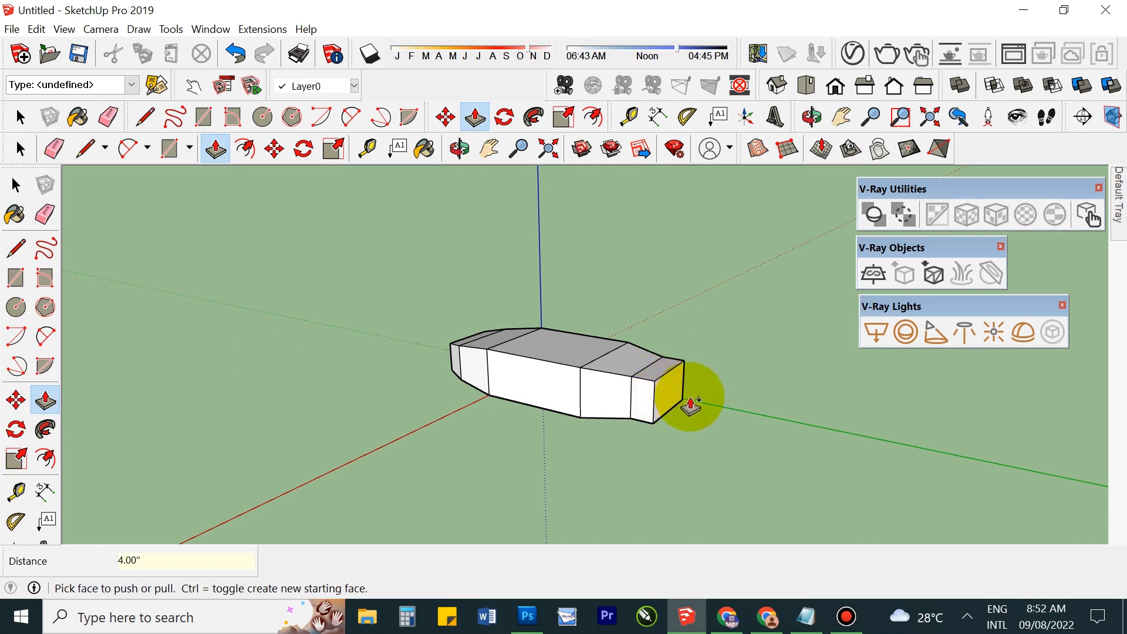
# Step: Scale the outermost face on the green-axis end about its center to about 0.72 by 0.88
pyautogui.press('space')
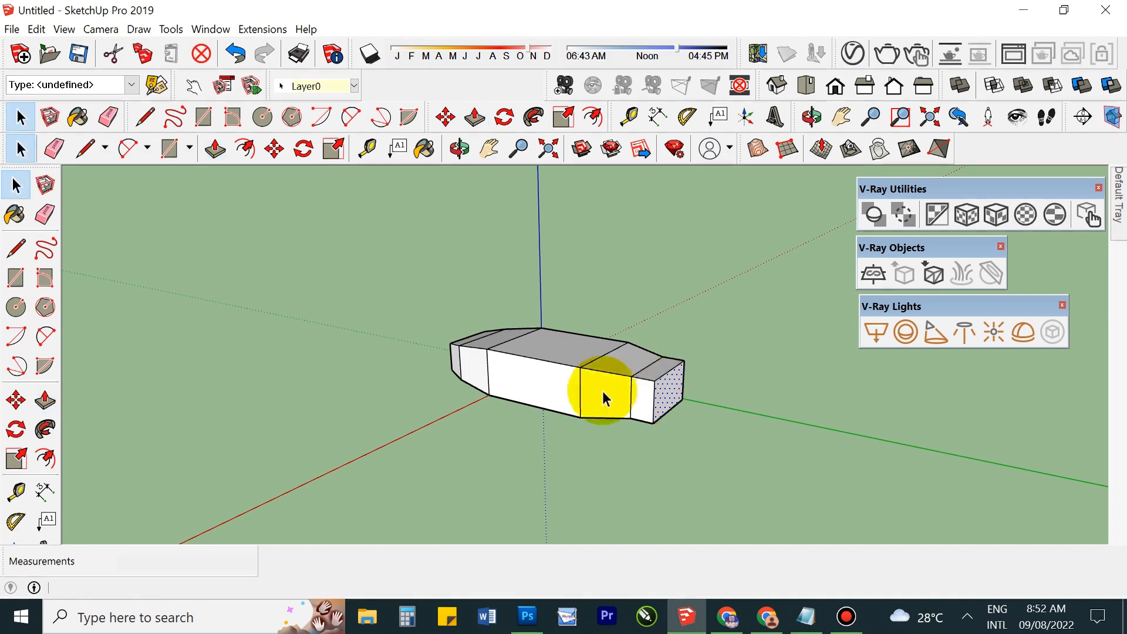
pyautogui.click(16, 460)
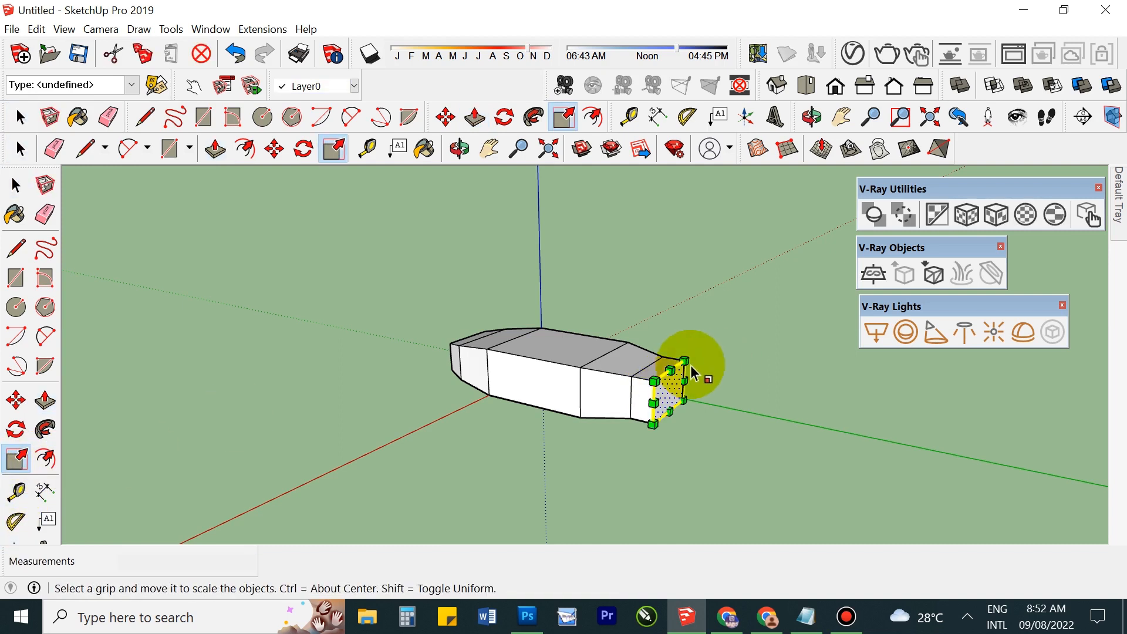
pyautogui.moveTo(684, 360); pyautogui.dragTo(680, 366)
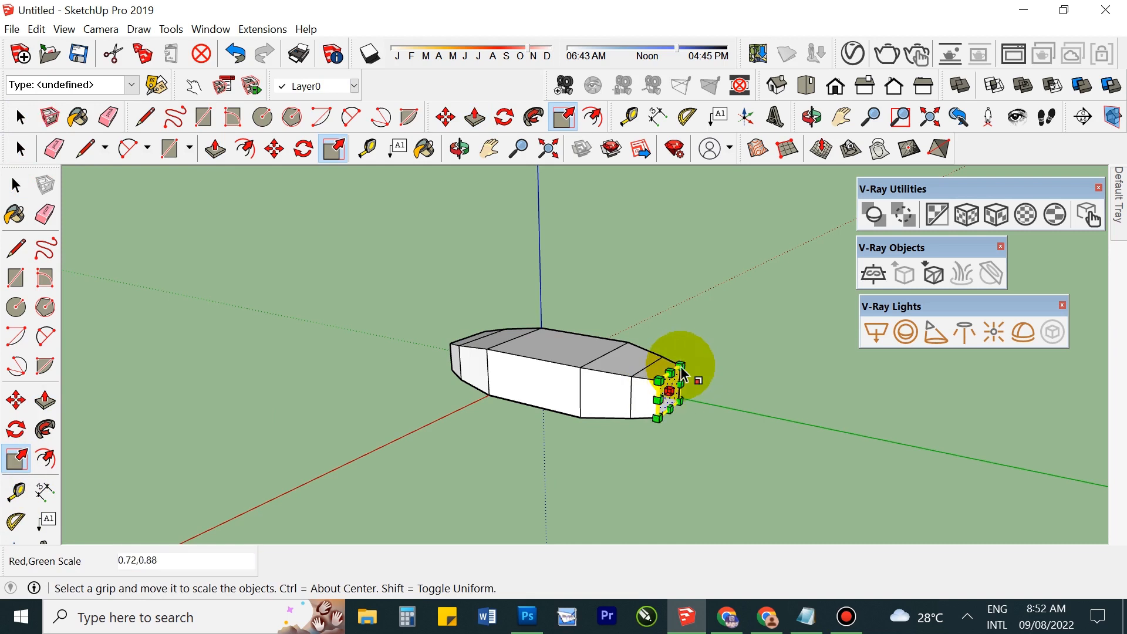
# Step: Extrude the reduced green-axis end face outward 6" as a new section
pyautogui.press('p')
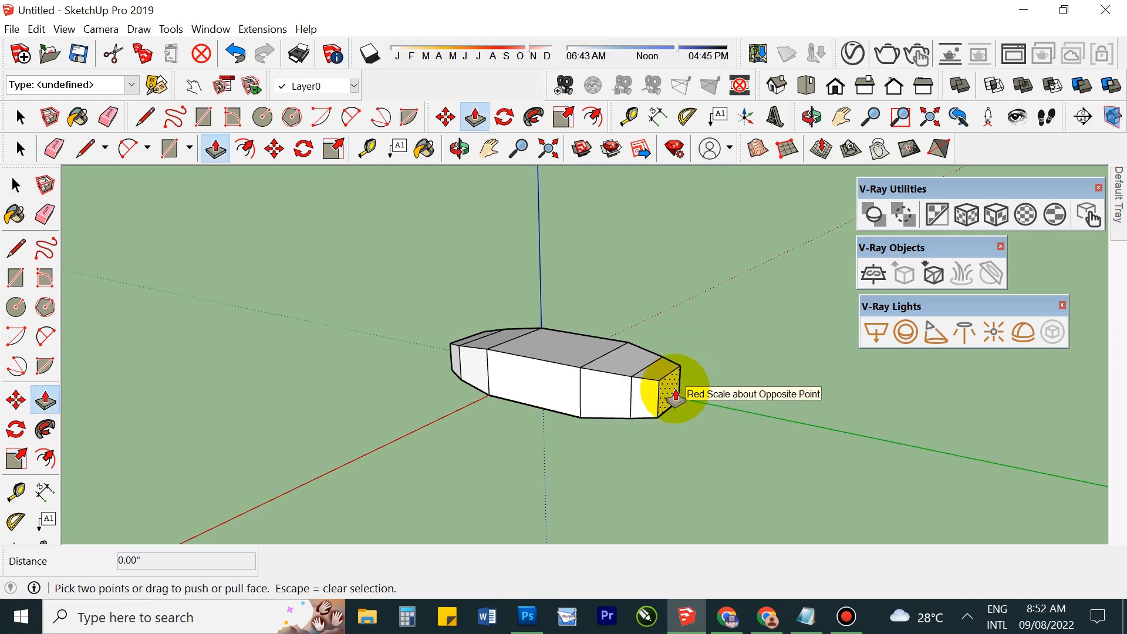
pyautogui.moveTo(675, 398); pyautogui.dragTo(688, 400)
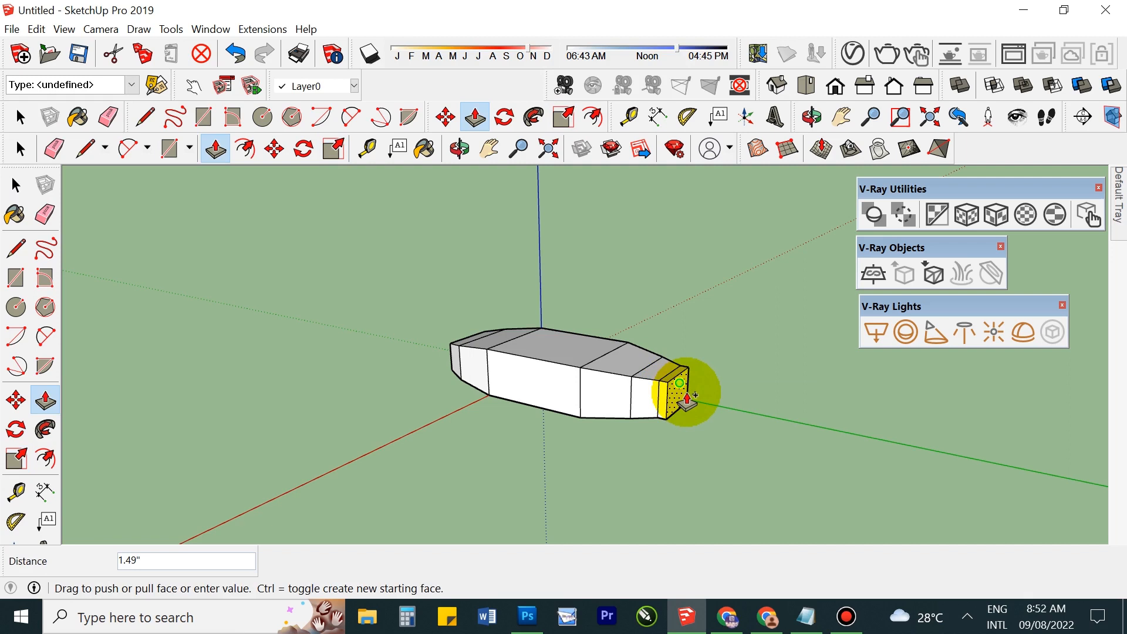
pyautogui.press('Return')
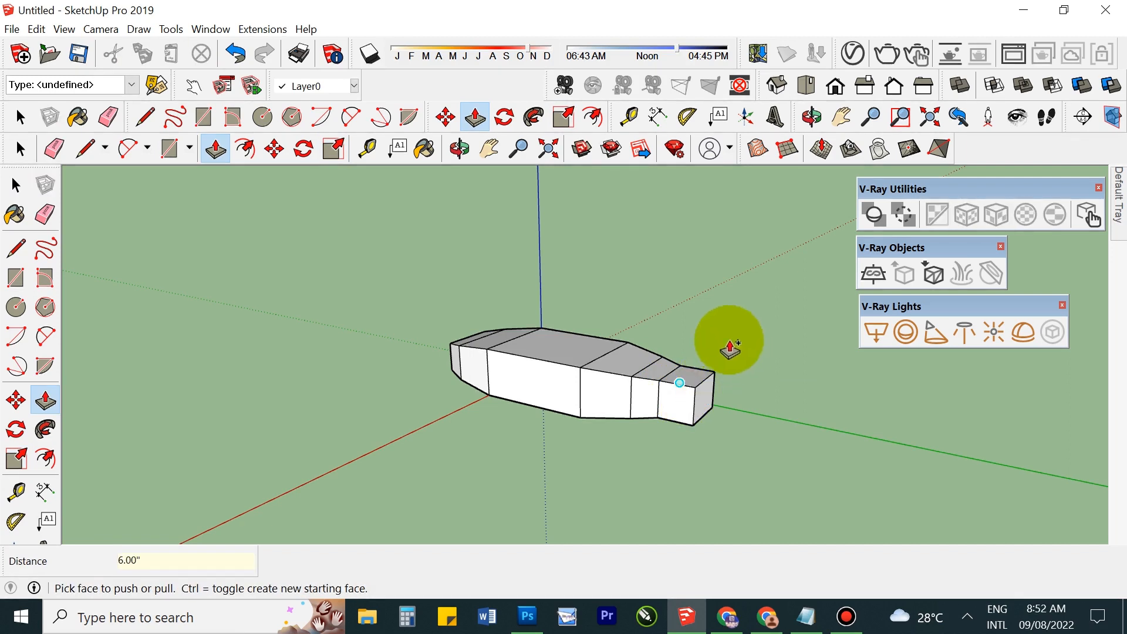
pyautogui.press('space')
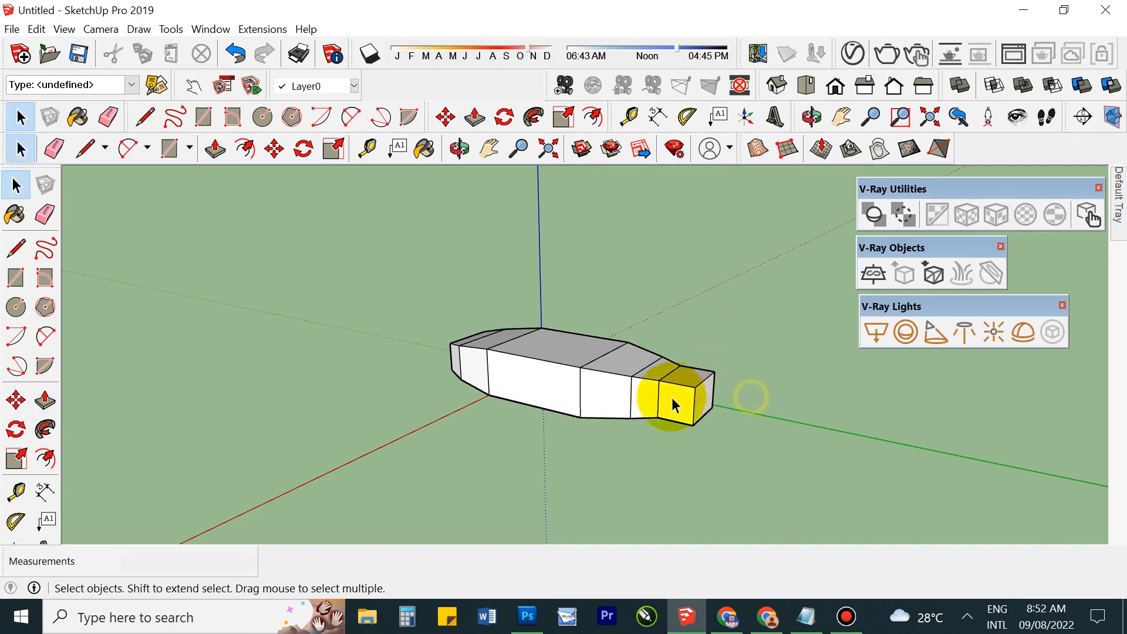
# Step: Try to offset the outline of the green-axis end section's top face inward with a distance of 1,5
pyautogui.press('o')
pyautogui.moveTo(659, 458); pyautogui.dragTo(667, 336)
pyautogui.moveTo(666, 336); pyautogui.dragTo(692, 382, button='middle')
pyautogui.scroll(3, 676, 400)
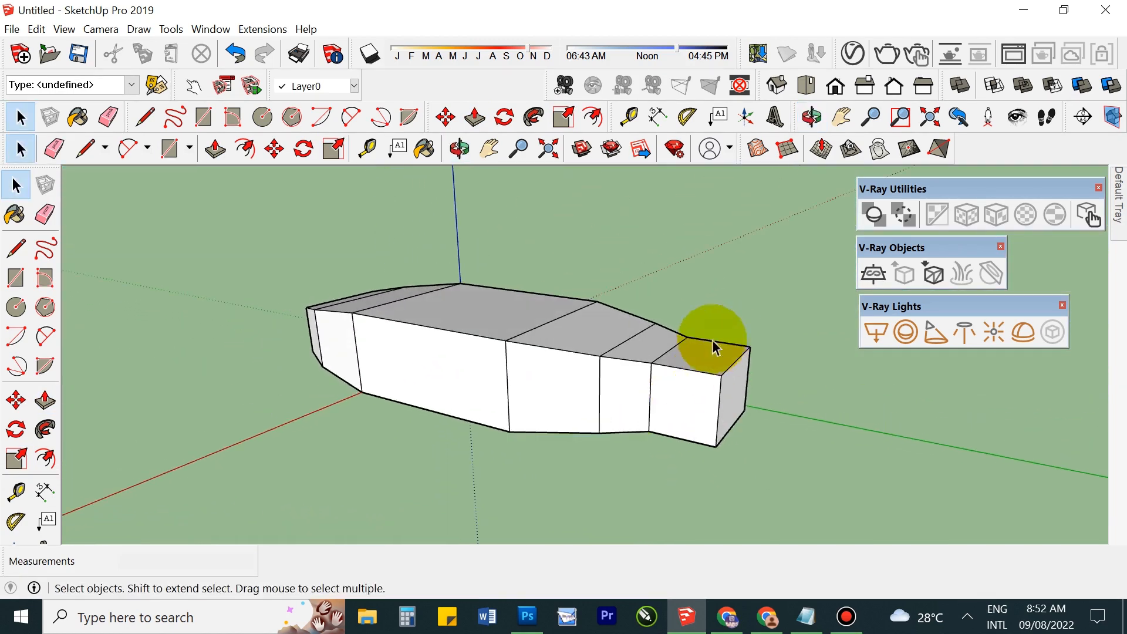
pyautogui.click(701, 365)
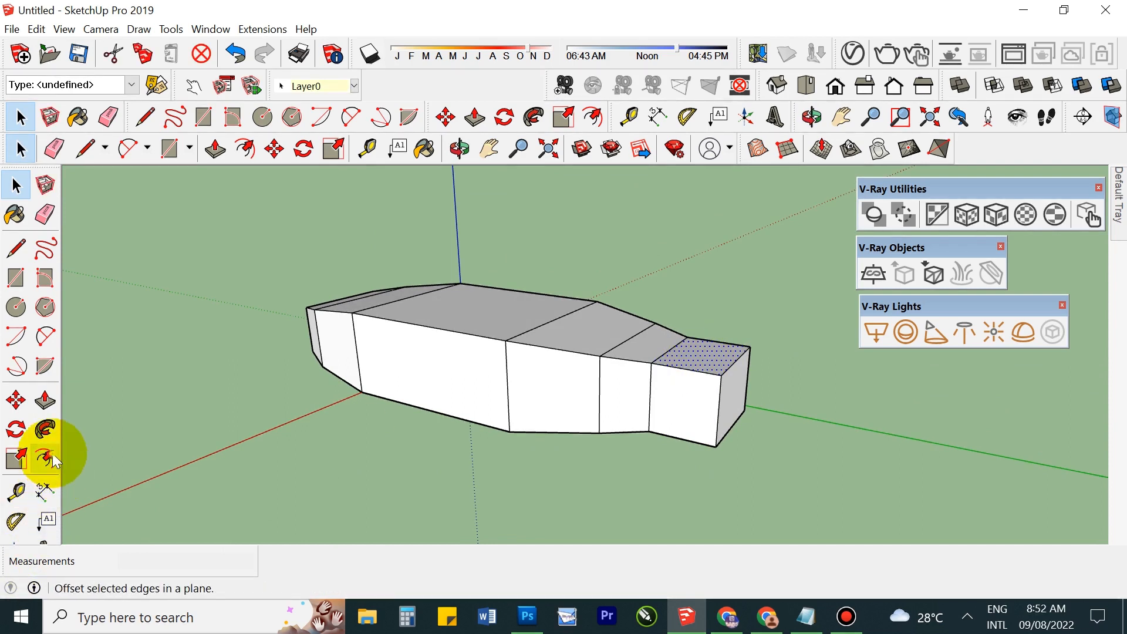
pyautogui.click(45, 459)
pyautogui.click(706, 357)
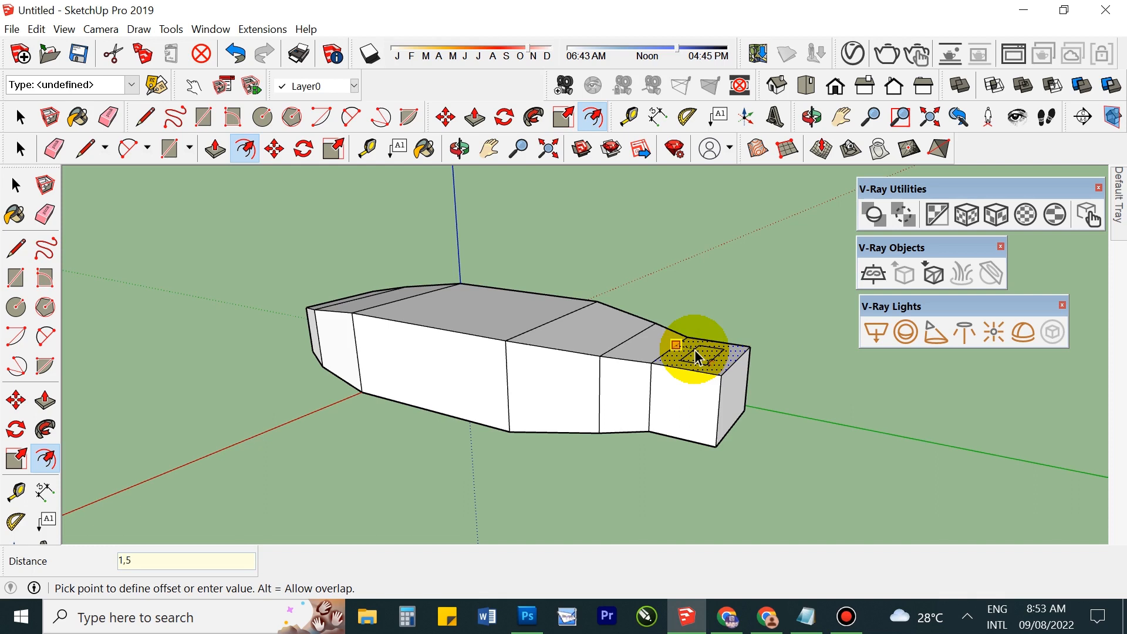
pyautogui.click(697, 356)
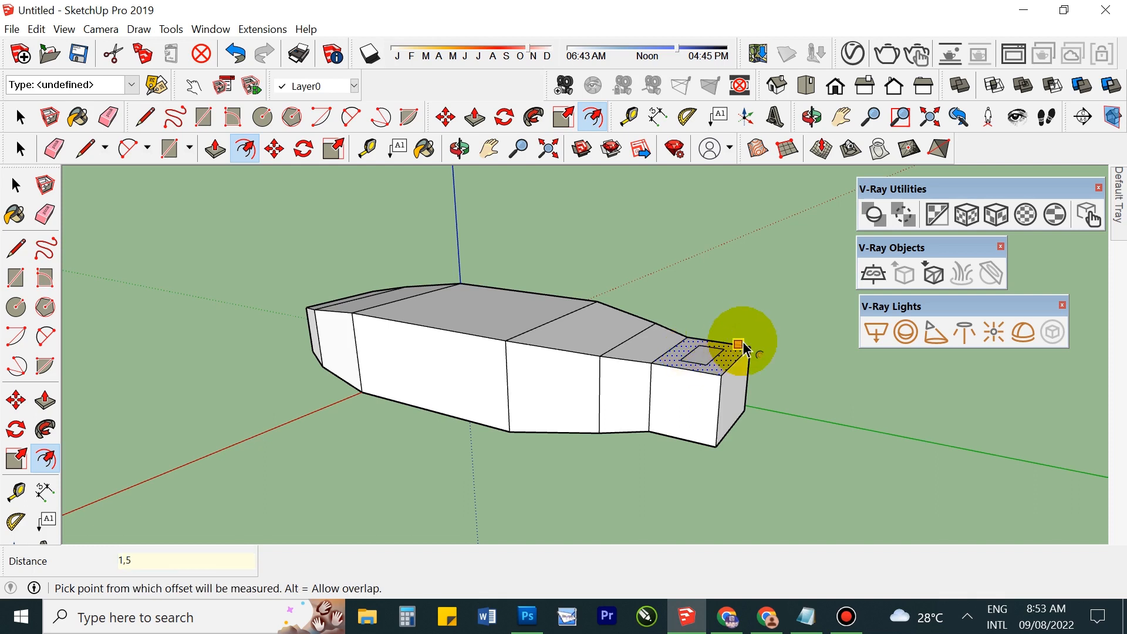
pyautogui.hotkey('ctrl', 'z')
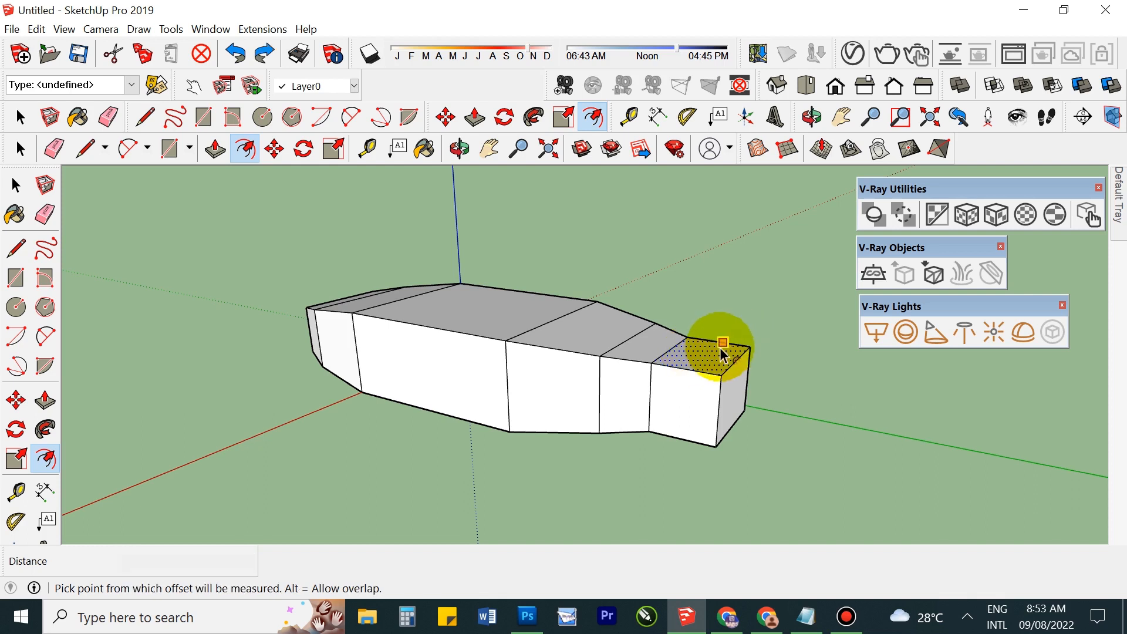
# Step: Retry the inward offset on the end section's top face, once with 1,5 and once freehand, undoing both
pyautogui.click(723, 351)
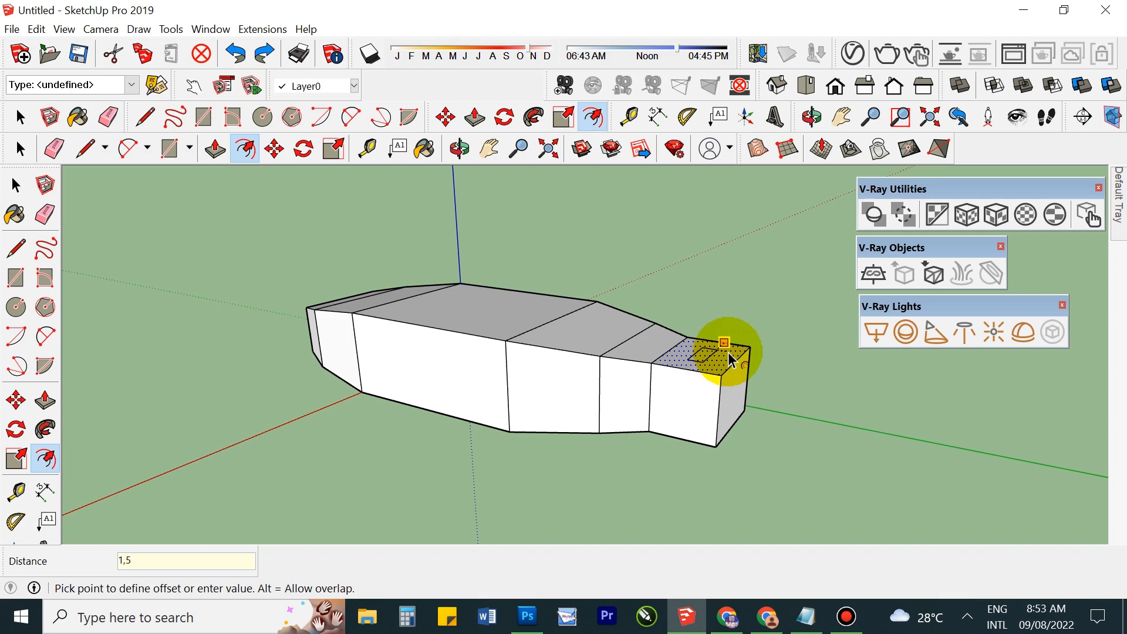
pyautogui.press('Return')
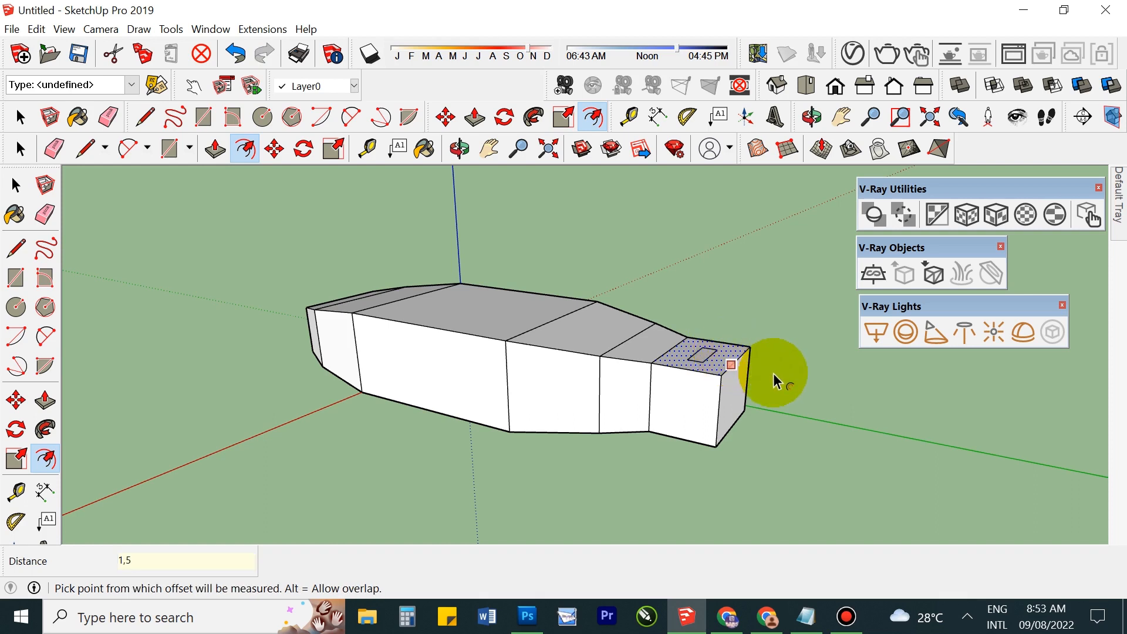
pyautogui.hotkey('ctrl', 'z')
pyautogui.click(705, 360)
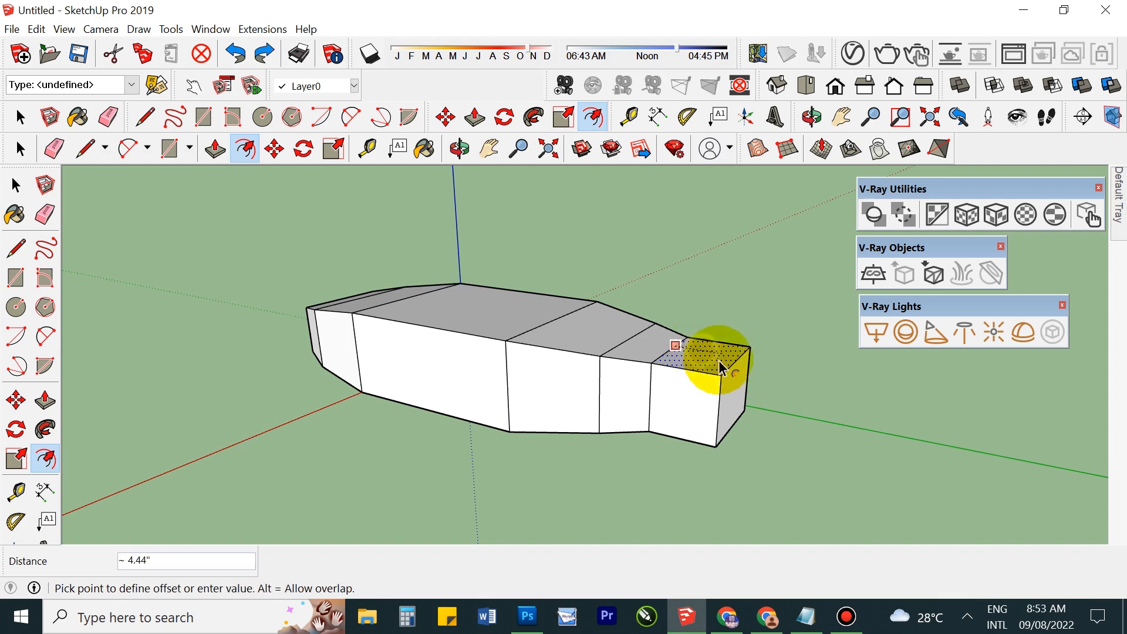
pyautogui.click(698, 356)
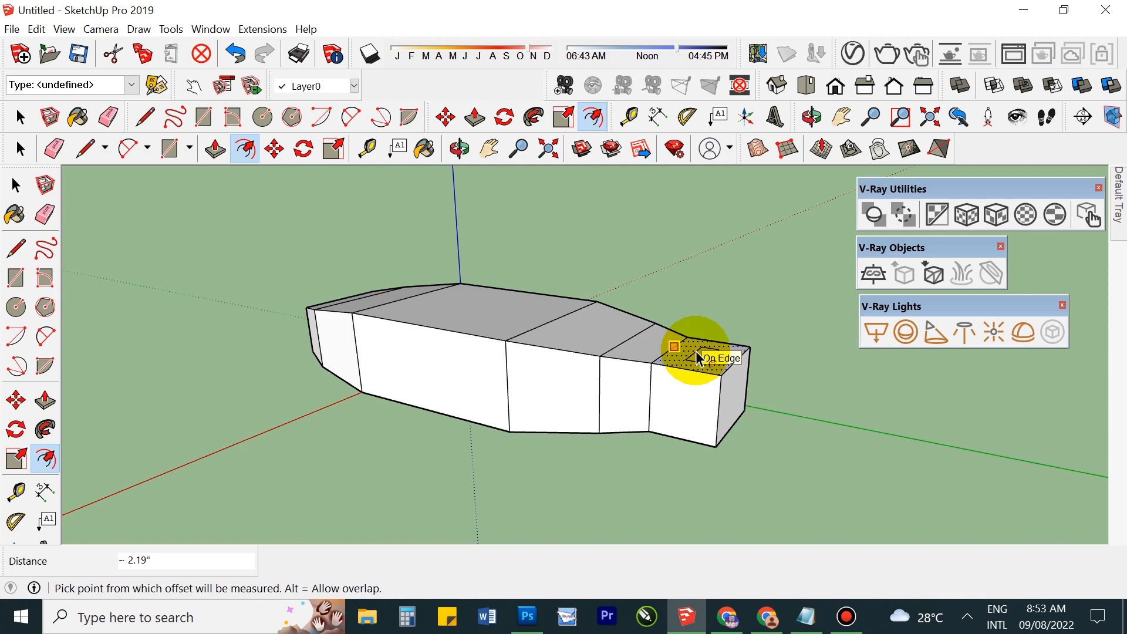
pyautogui.hotkey('ctrl', 'z')
# Step: Offset the outline of the end section's top face inward by about 1.62"
pyautogui.moveTo(712, 352); pyautogui.dragTo(690, 415, button='middle')
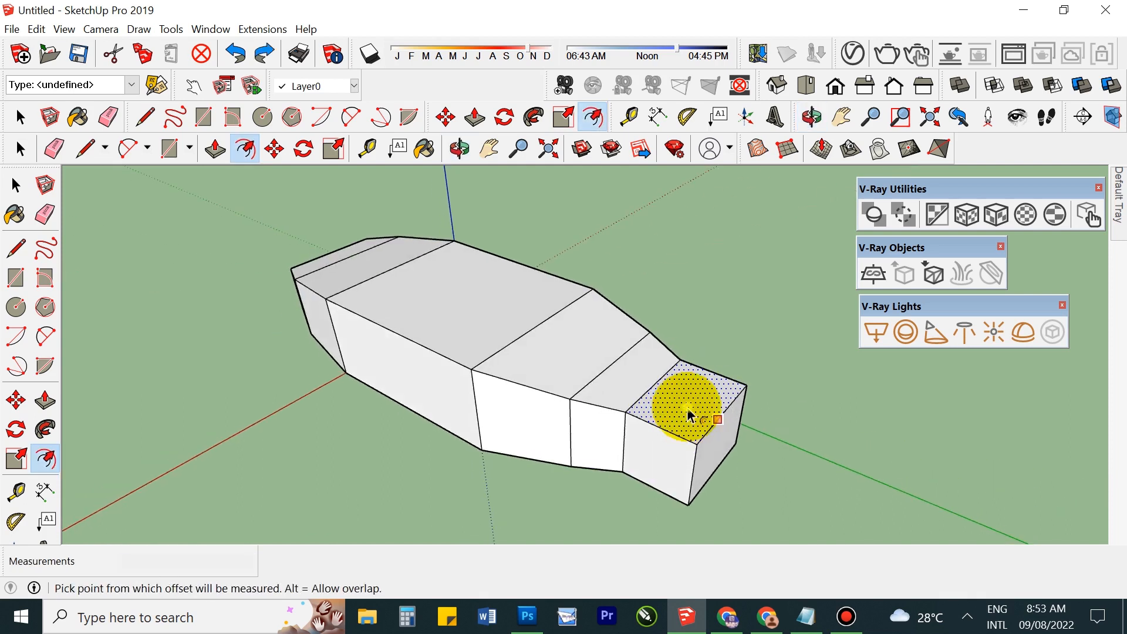
pyautogui.click(690, 415)
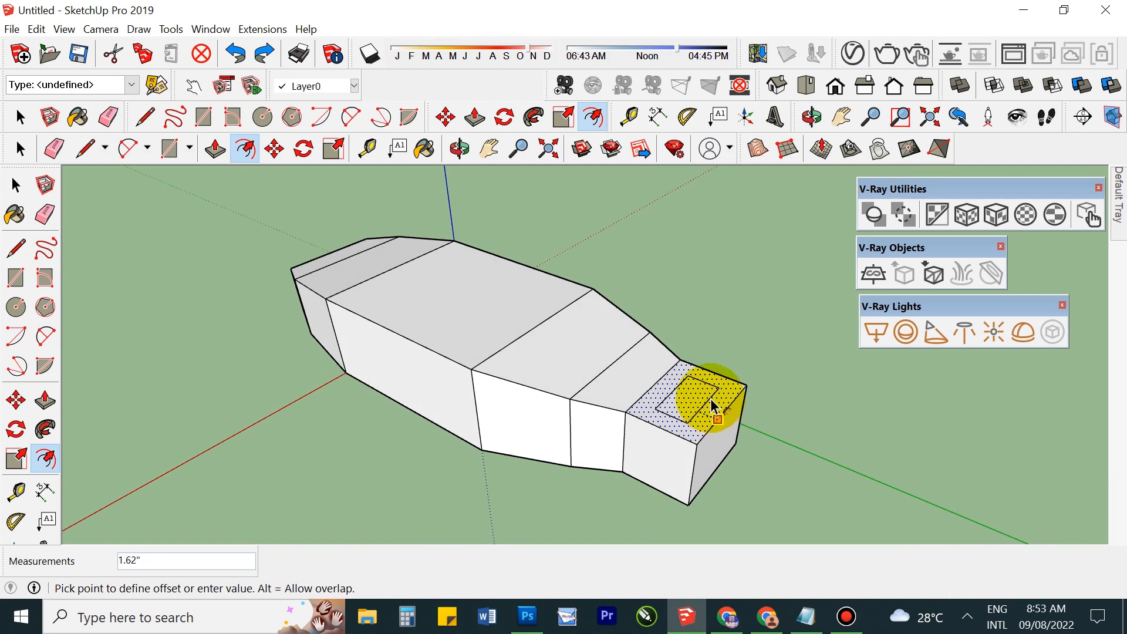
pyautogui.click(713, 405)
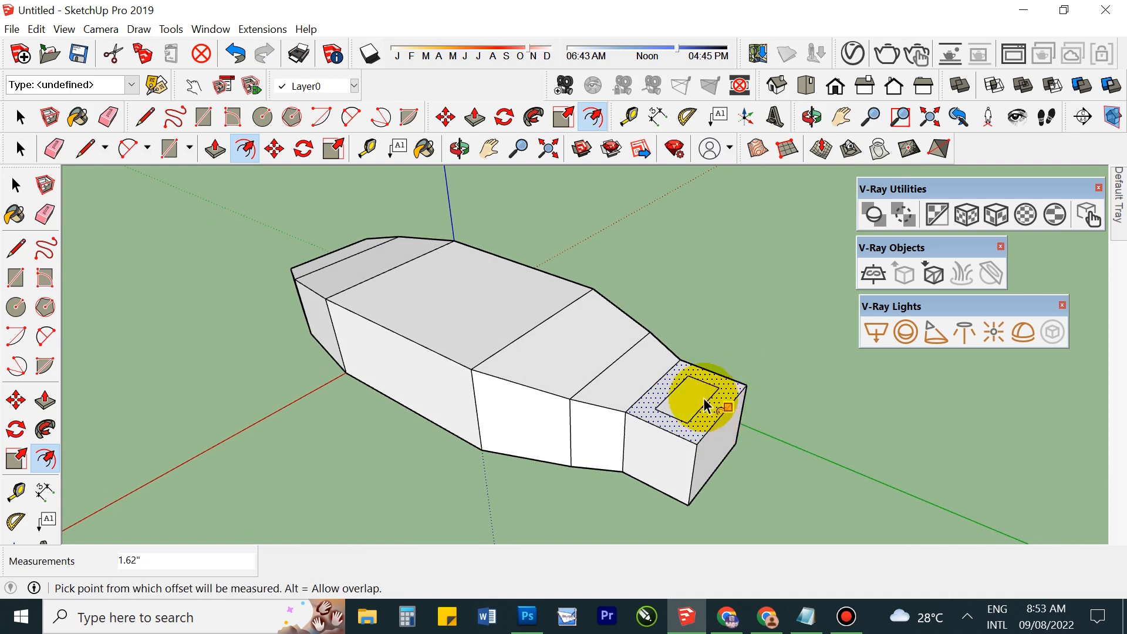
pyautogui.press('space')
# Step: Extrude the inset face on the end section upward by about 5.3"
pyautogui.press('p')
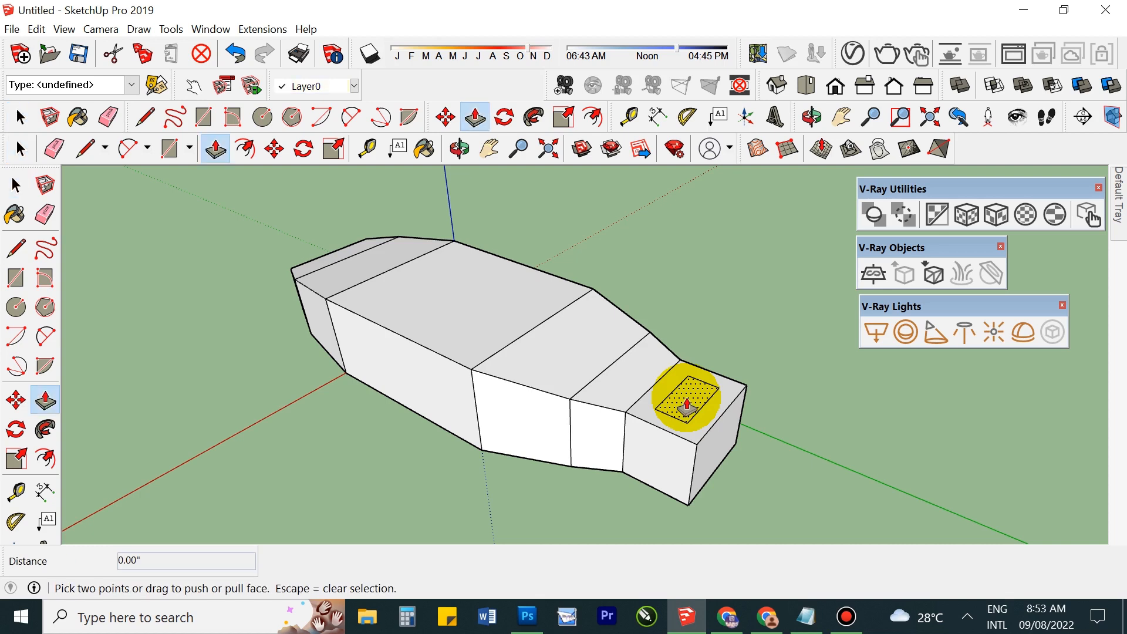
pyautogui.click(688, 404)
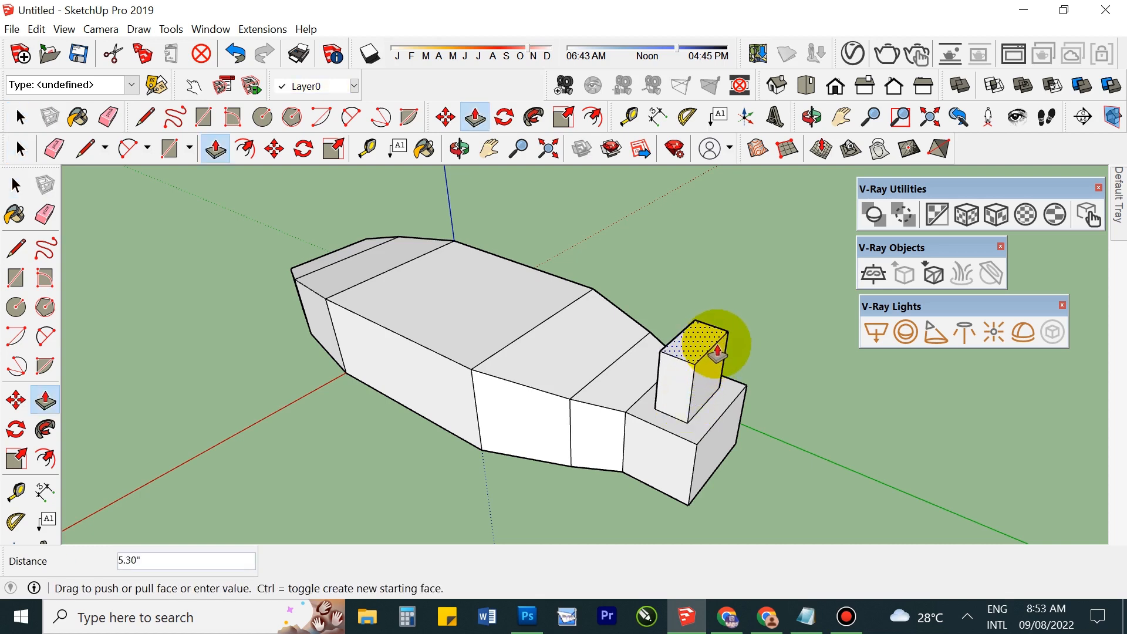
pyautogui.click(717, 352)
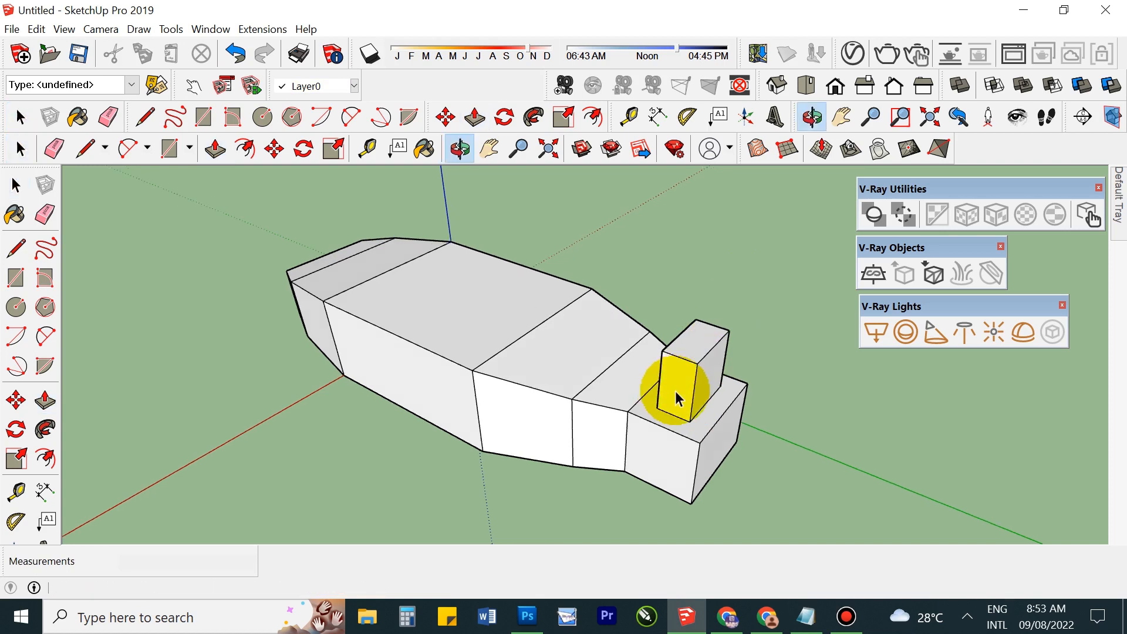
pyautogui.press('space')
pyautogui.moveTo(671, 385); pyautogui.dragTo(709, 340, button='middle')
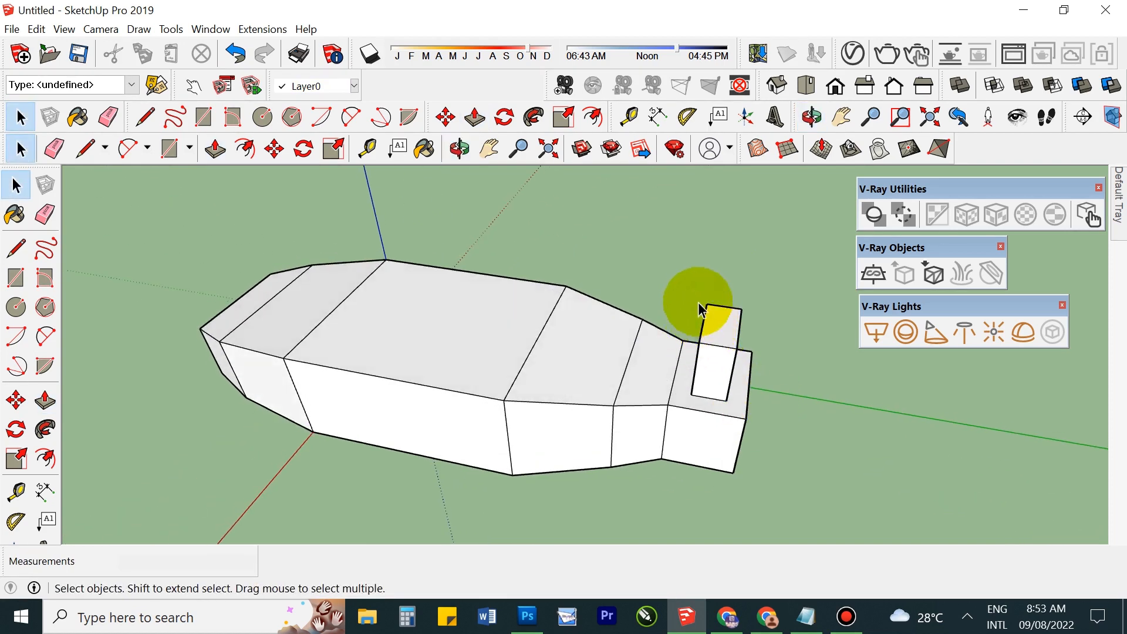
# Step: Try to move the extruded block's body-side top edge about 1" along the green axis, and undo the move and extrusion
pyautogui.click(704, 321)
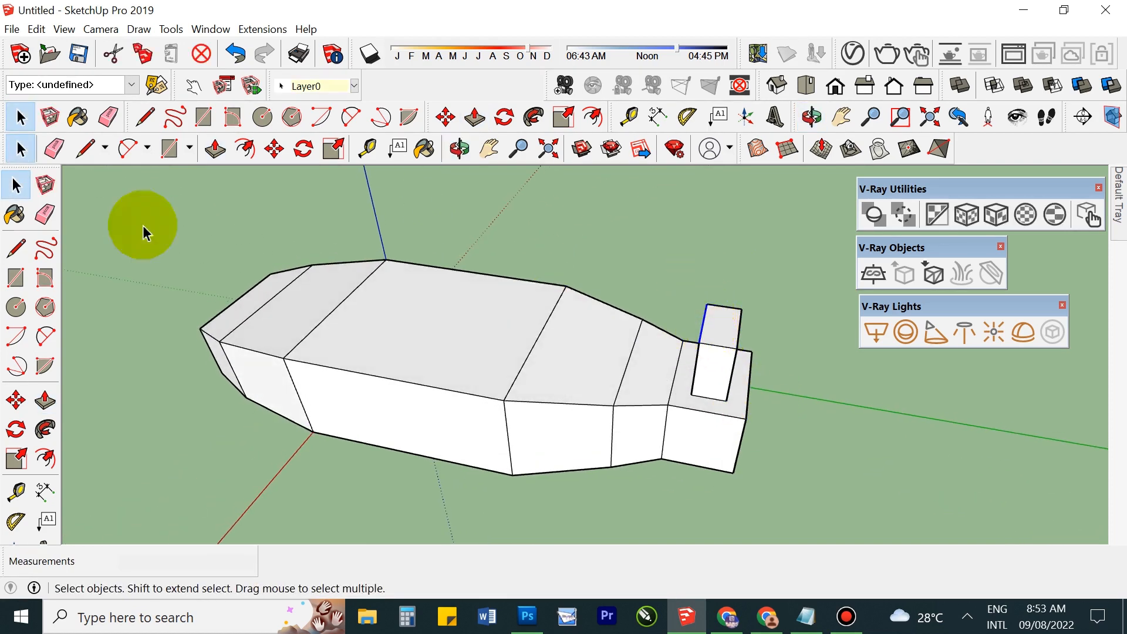
pyautogui.click(642, 240)
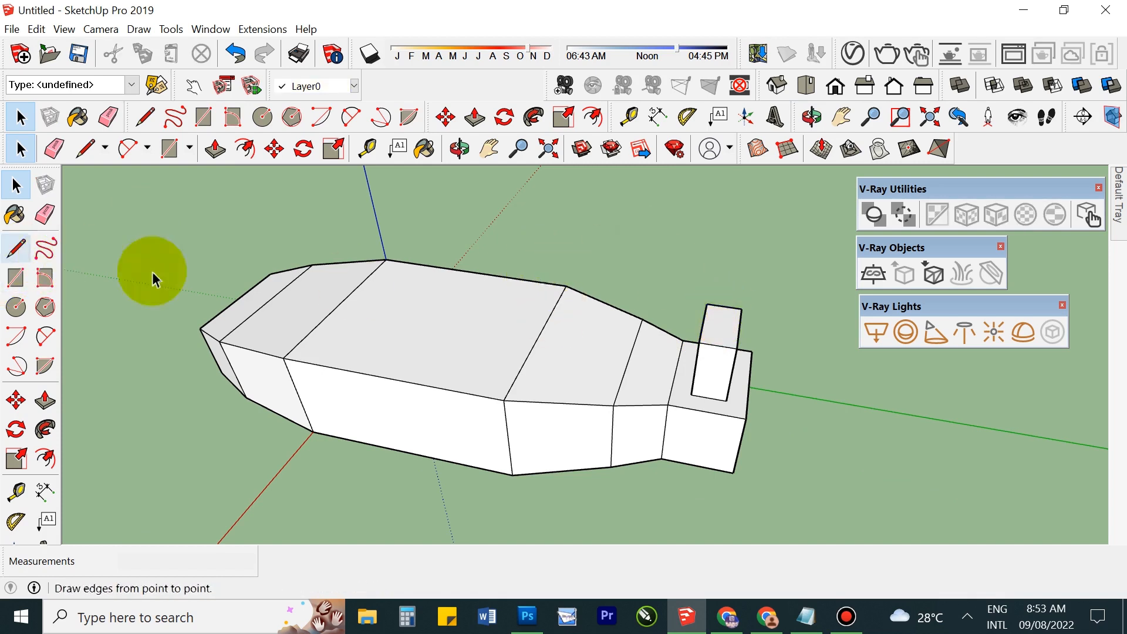
pyautogui.click(703, 338)
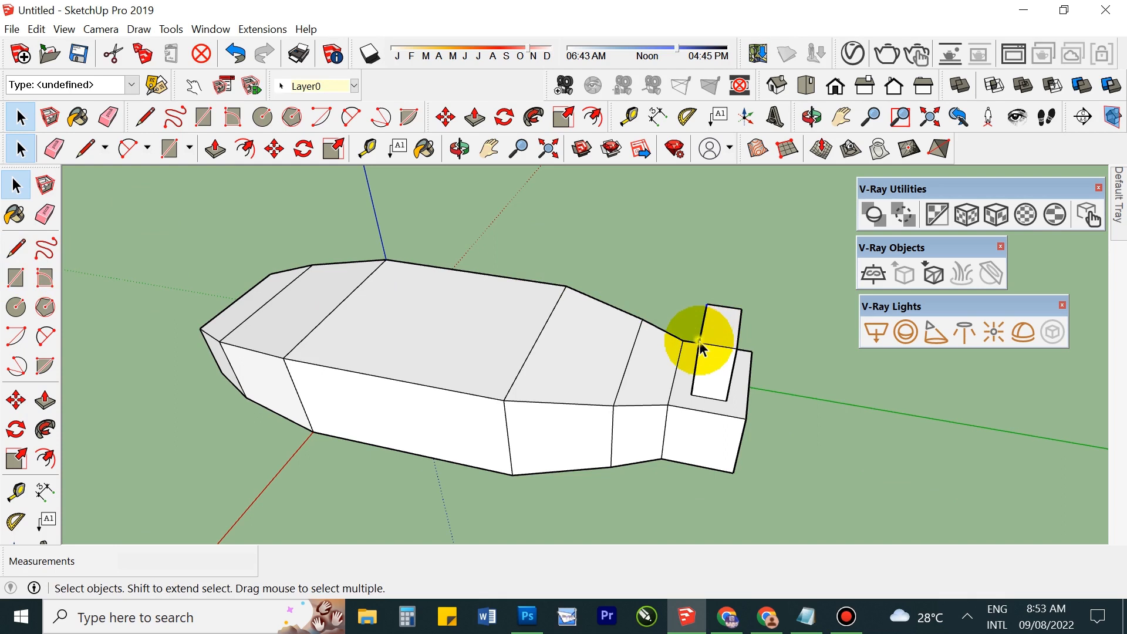
pyautogui.click(704, 282)
pyautogui.moveTo(705, 282)
pyautogui.mouseDown(button='middle')
pyautogui.moveTo(801, 303)
pyautogui.moveTo(772, 132)
pyautogui.moveTo(772, 241)
pyautogui.mouseUp(button='middle')
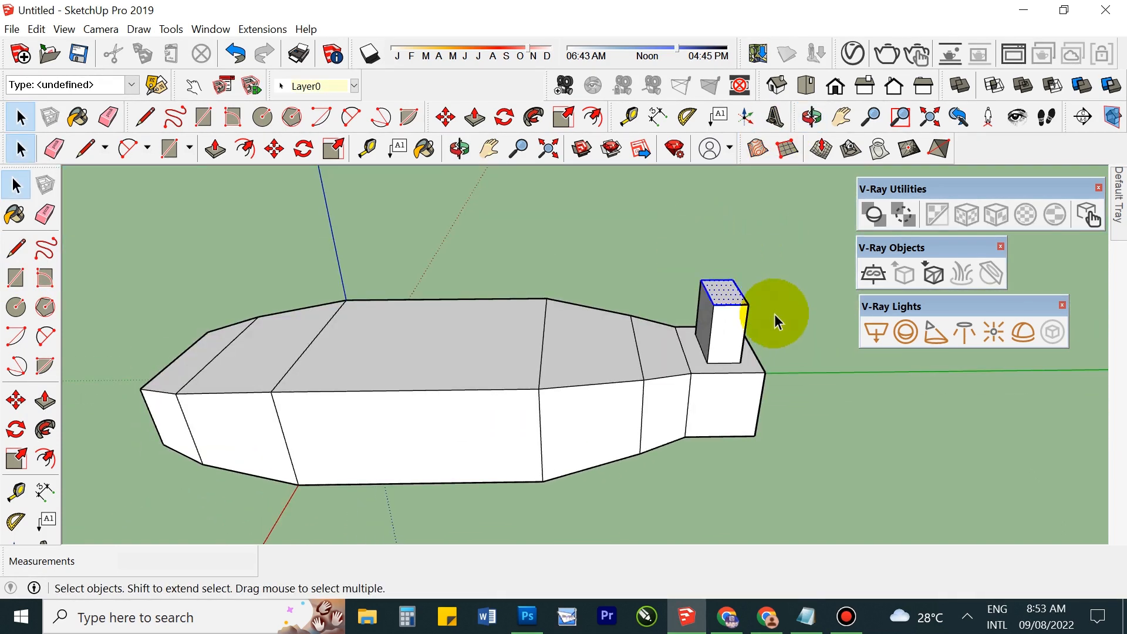
pyautogui.click(710, 301)
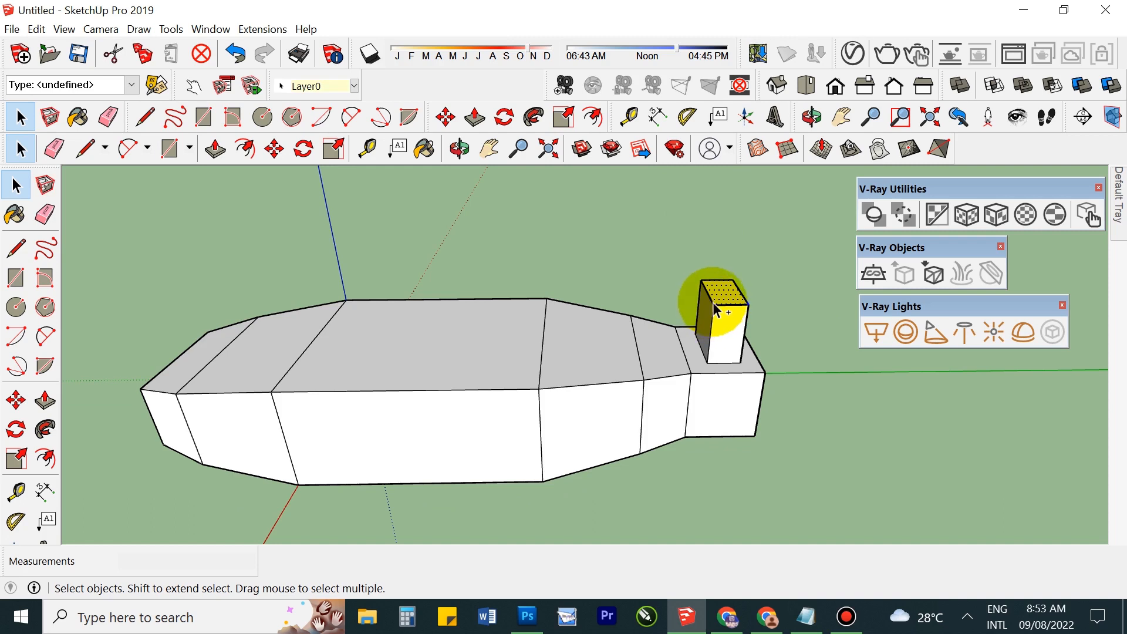
pyautogui.moveTo(687, 266)
pyautogui.mouseDown()
pyautogui.moveTo(724, 317)
pyautogui.moveTo(684, 239)
pyautogui.mouseUp()
pyautogui.click(16, 400)
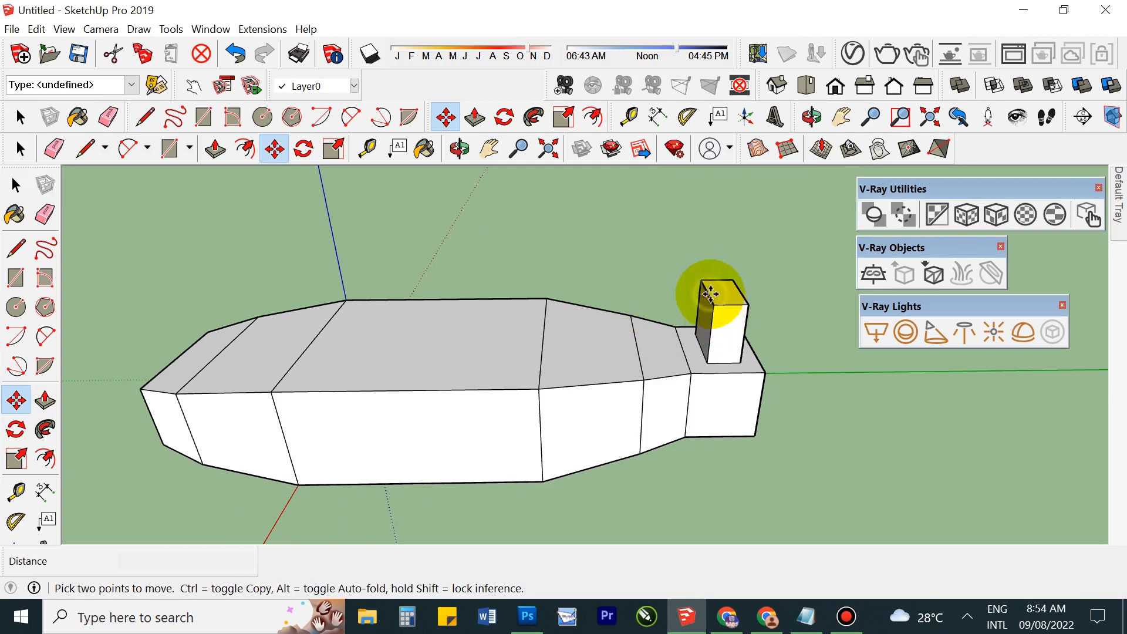
pyautogui.click(719, 292)
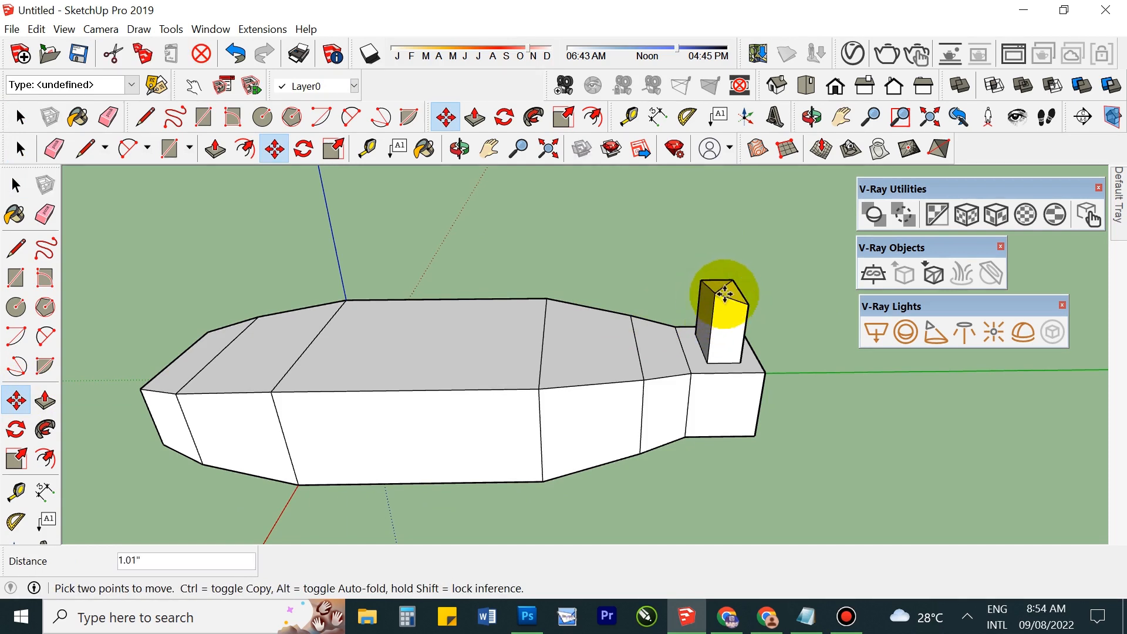
pyautogui.hotkey('ctrl', 'z')
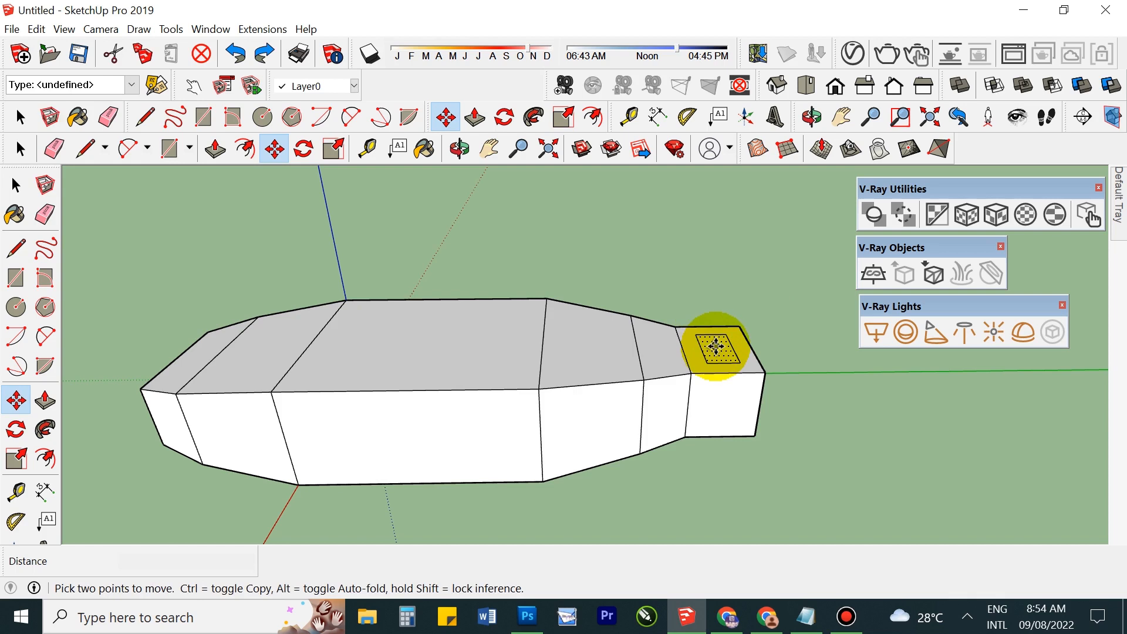
# Step: Extrude the inset face on the end section's top upward again as a tall block
pyautogui.press('space')
pyautogui.click(718, 357)
pyautogui.press('p')
pyautogui.click(716, 356)
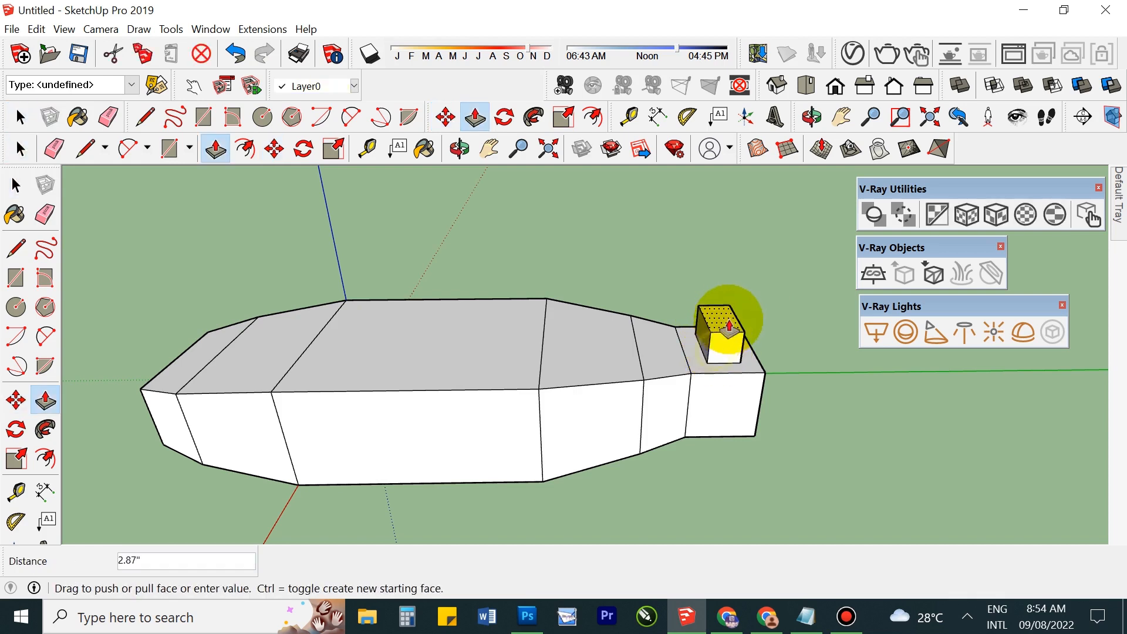
pyautogui.click(707, 300)
pyautogui.press('space')
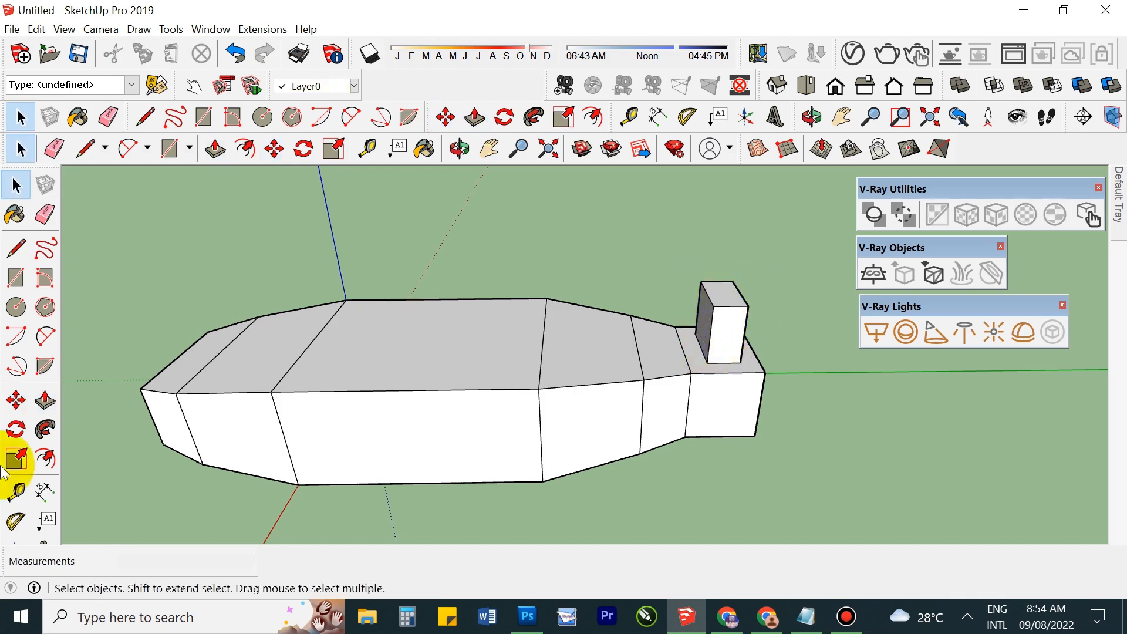
# Step: Move the block's body-side top edge about 1.1" toward the green-axis end to slope it into a fin
pyautogui.click(15, 400)
pyautogui.moveTo(715, 295); pyautogui.dragTo(720, 295)
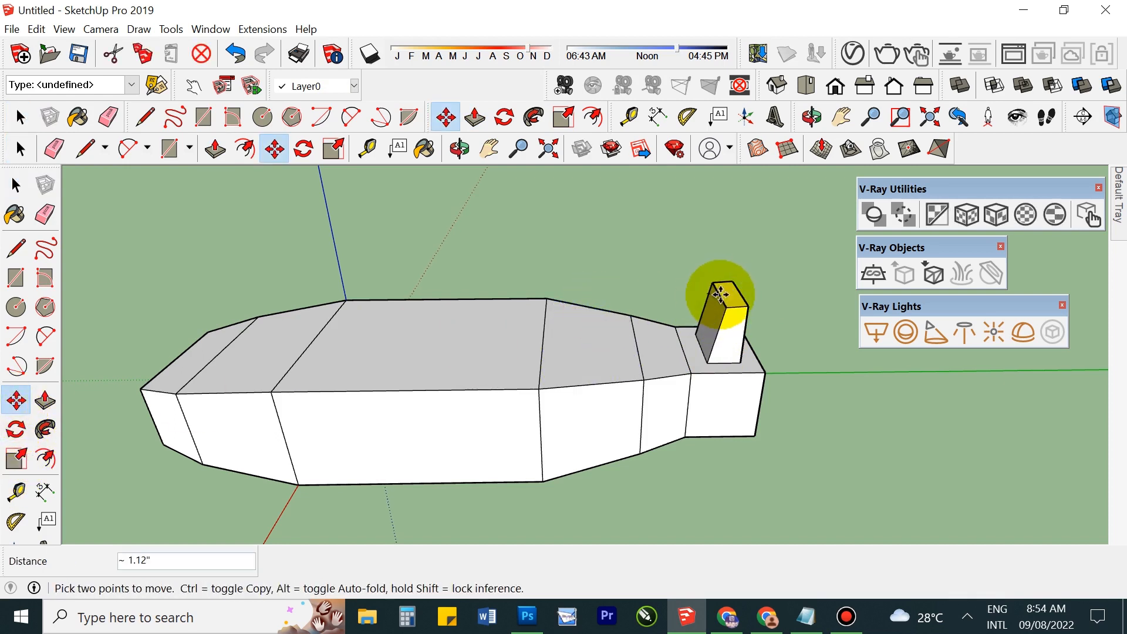
pyautogui.click(721, 295)
pyautogui.press('space')
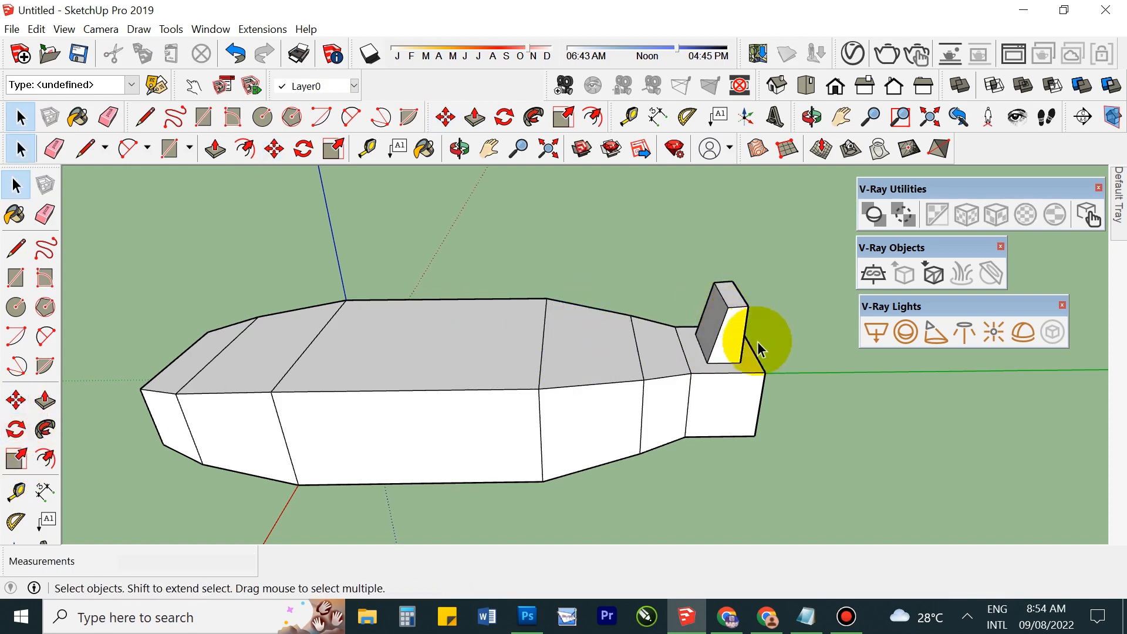
# Step: Extrude the fin's top face upward by about 0.8" as a new section
pyautogui.moveTo(854, 436); pyautogui.dragTo(747, 390, button='middle')
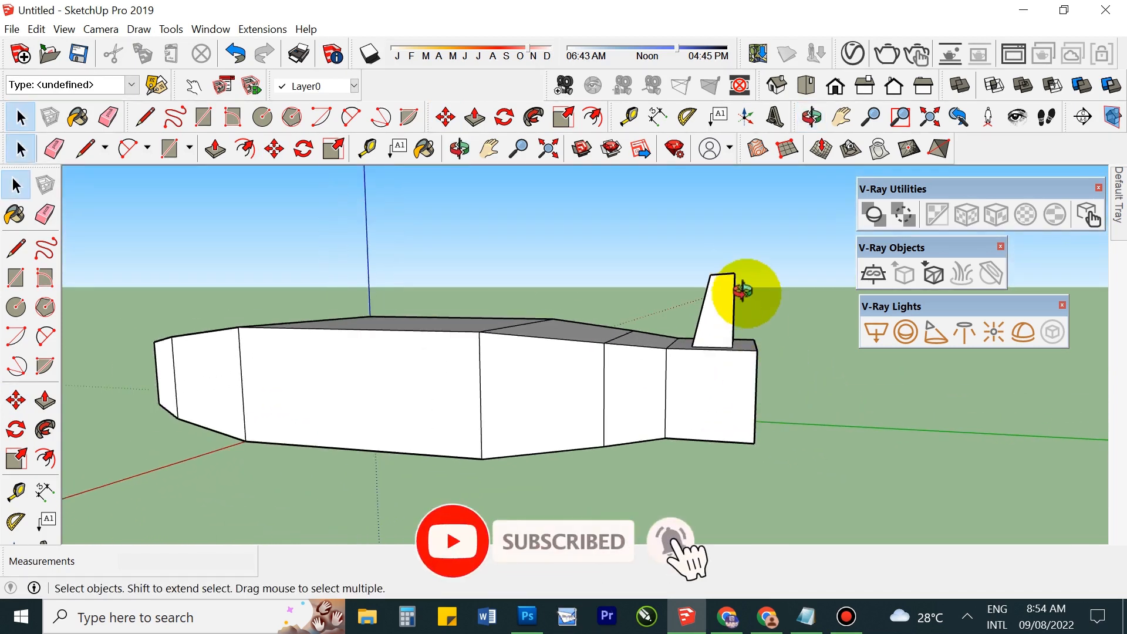
pyautogui.moveTo(742, 294); pyautogui.dragTo(705, 302, button='middle')
pyautogui.scroll(3, 726, 300)
pyautogui.press('p')
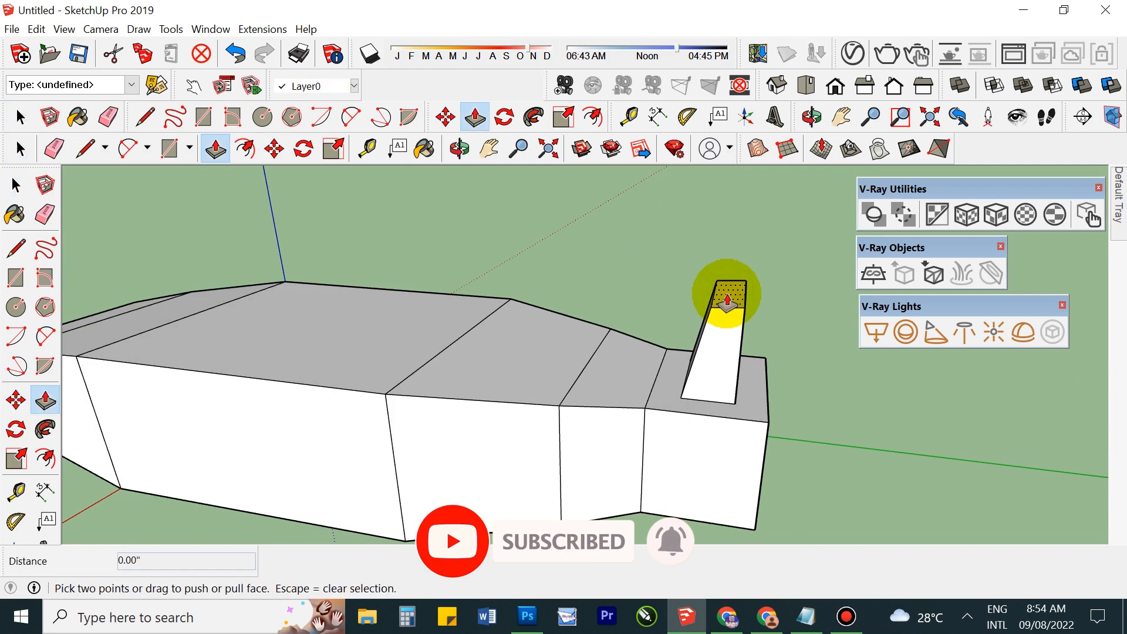
pyautogui.click(728, 297)
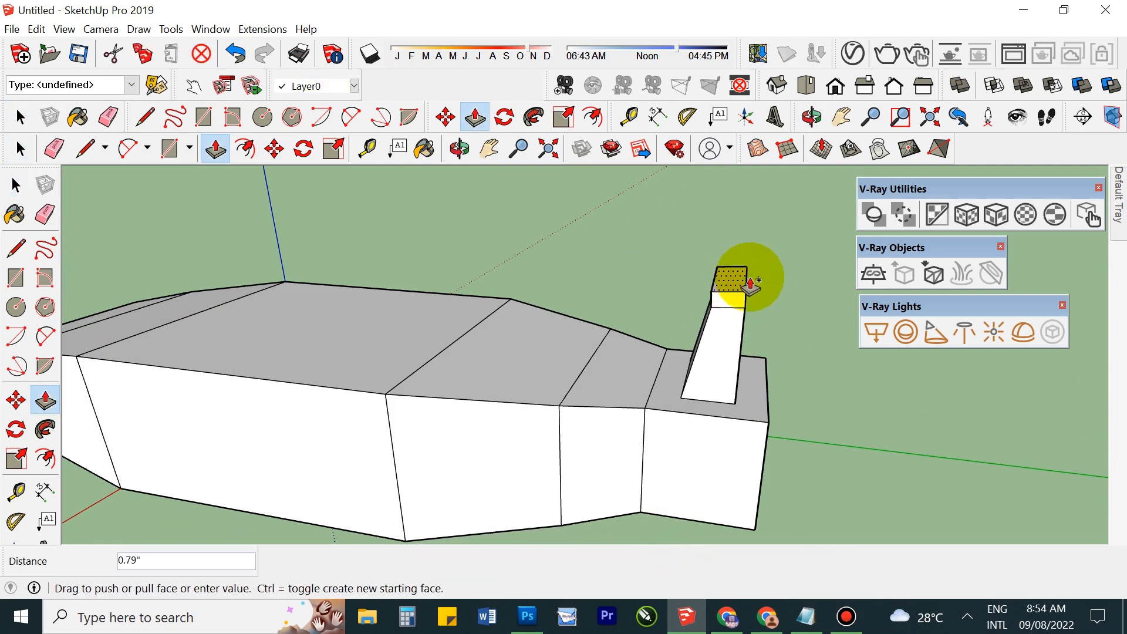
pyautogui.click(754, 284)
pyautogui.scroll(2, 730, 282)
pyautogui.press('space')
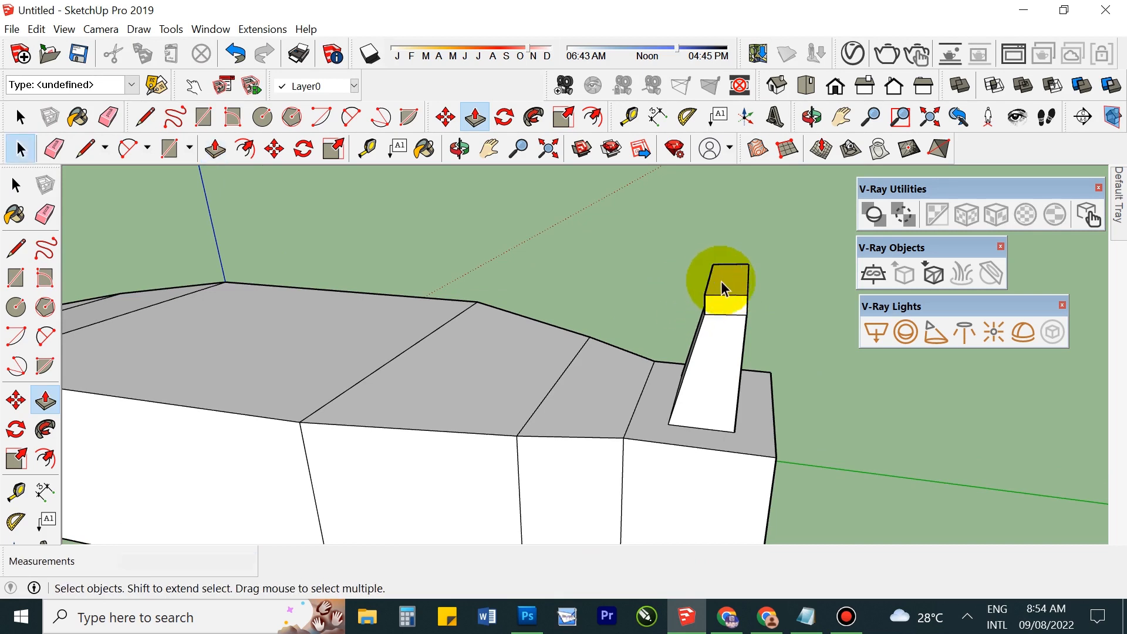
# Step: Move the body-side top edge of the fin's new section about 4" up and outward along the green axis into a swept tip
pyautogui.moveTo(646, 246); pyautogui.dragTo(716, 259, button='middle')
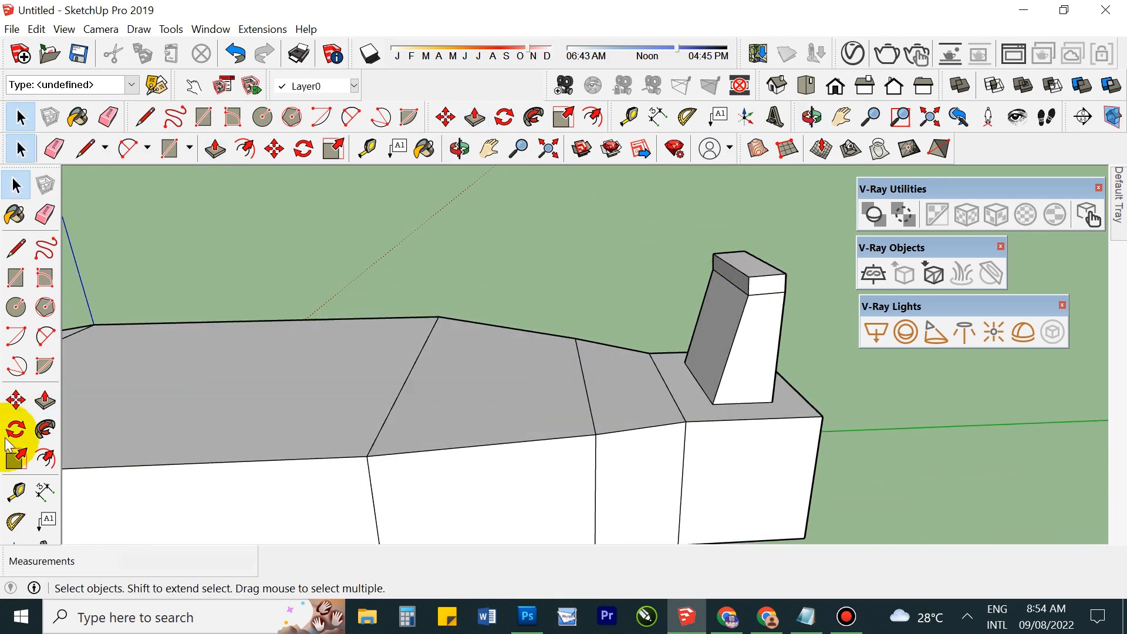
pyautogui.click(15, 399)
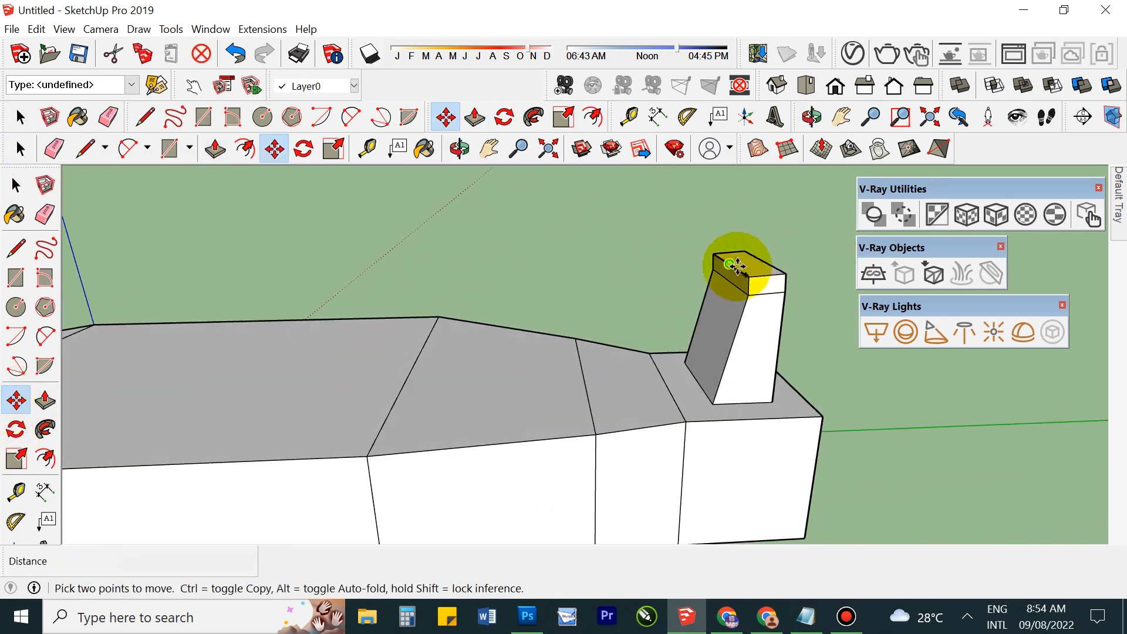
pyautogui.click(736, 268)
pyautogui.click(768, 258)
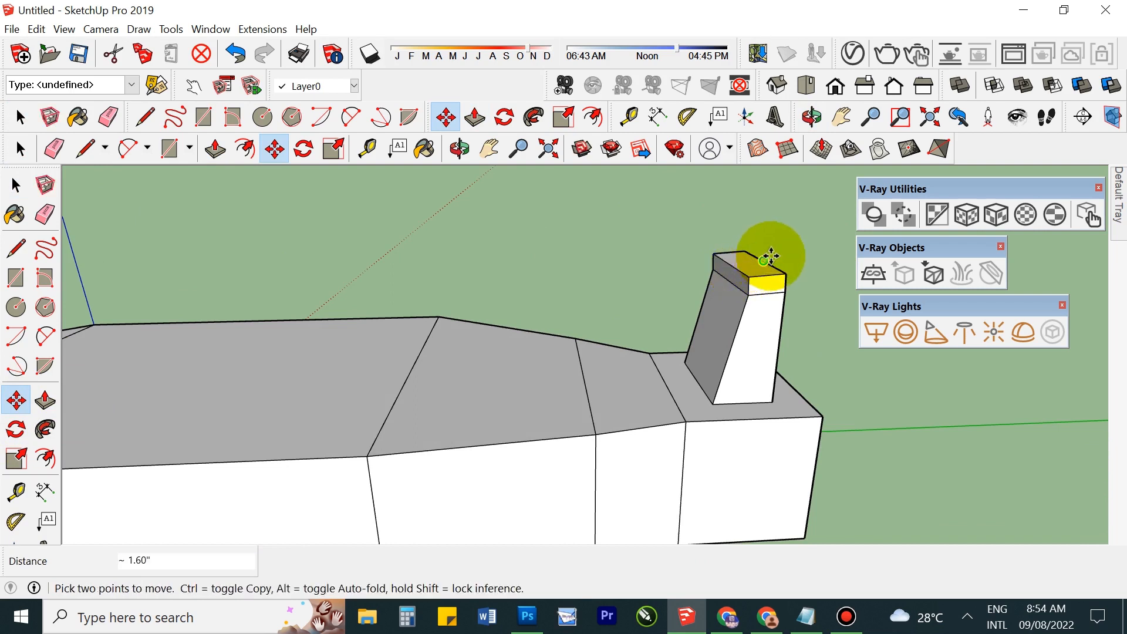
pyautogui.click(732, 272)
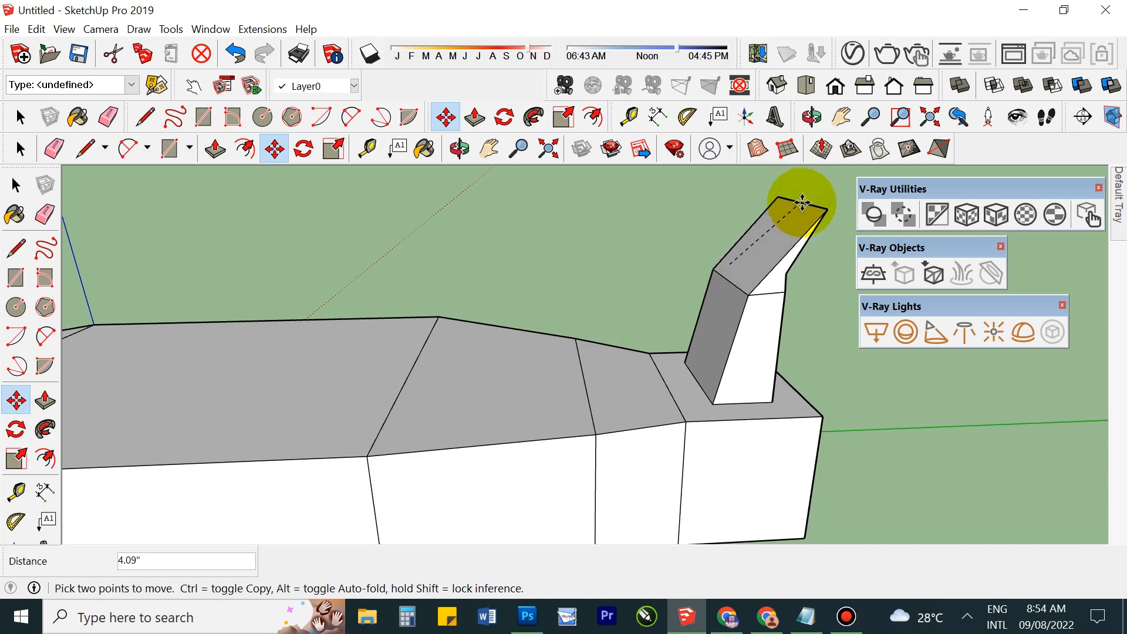
pyautogui.click(817, 201)
pyautogui.press('space')
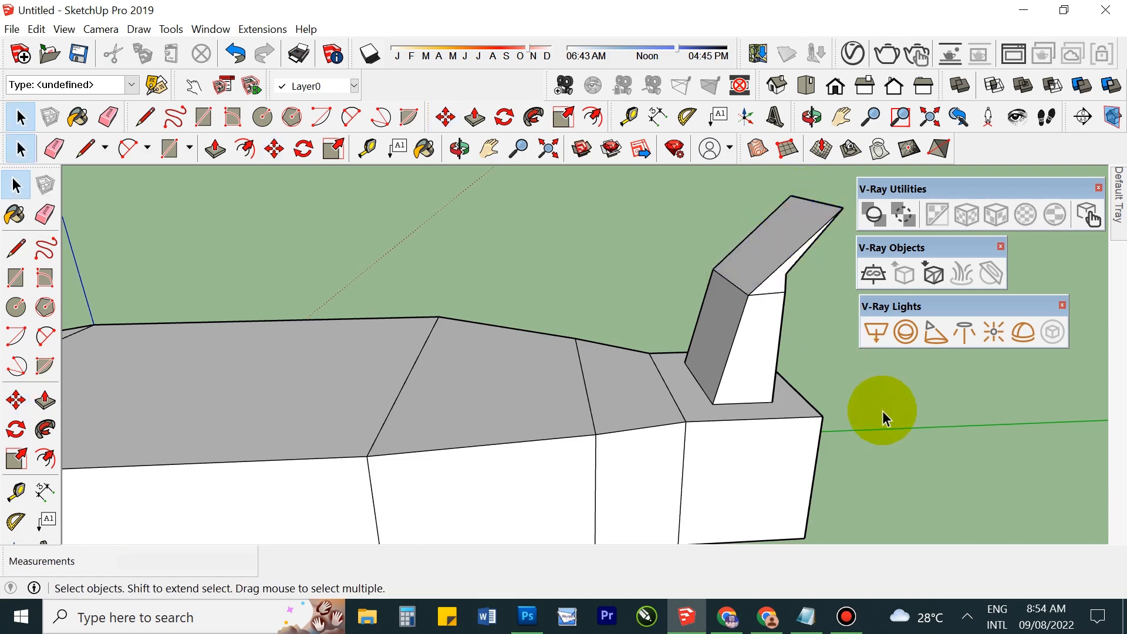
pyautogui.click(899, 424)
# Step: Offset the outline of the finned end section's side face inward by 1.3"
pyautogui.scroll(-3, 825, 373)
pyautogui.moveTo(780, 378); pyautogui.dragTo(793, 344, button='middle')
pyautogui.scroll(5, 761, 411)
pyautogui.click(781, 411)
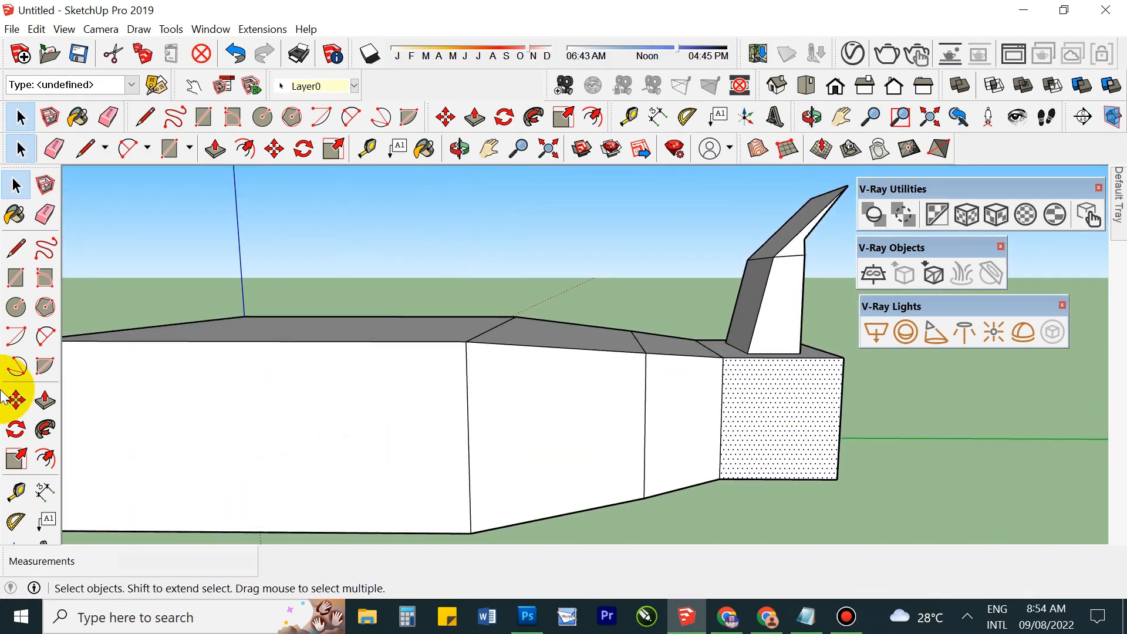
pyautogui.click(45, 460)
pyautogui.click(787, 442)
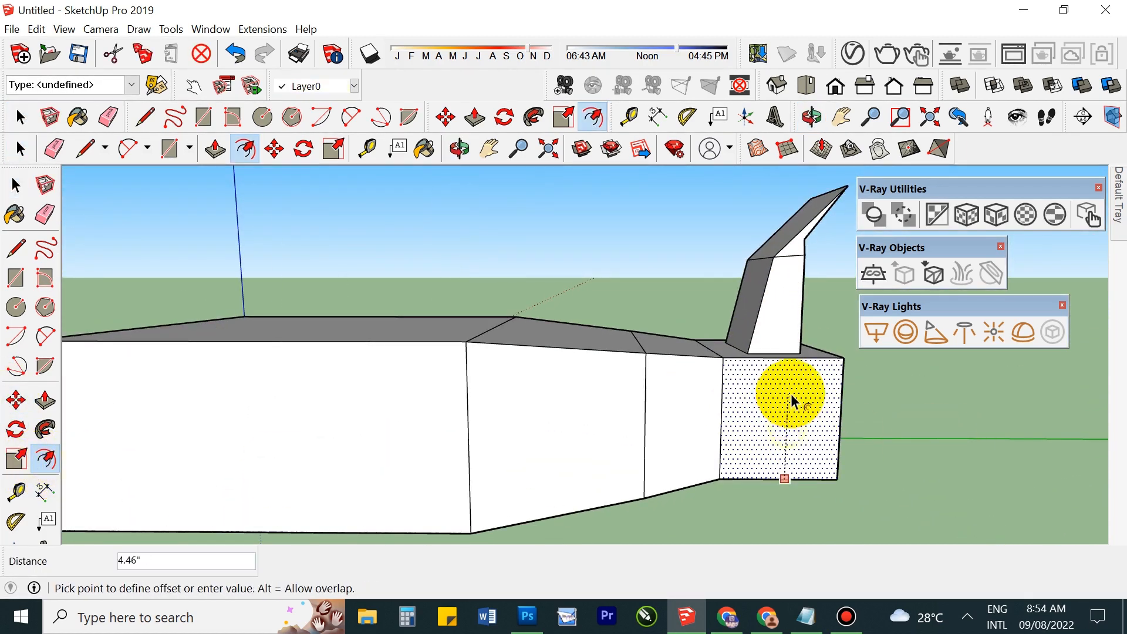
pyautogui.click(716, 461)
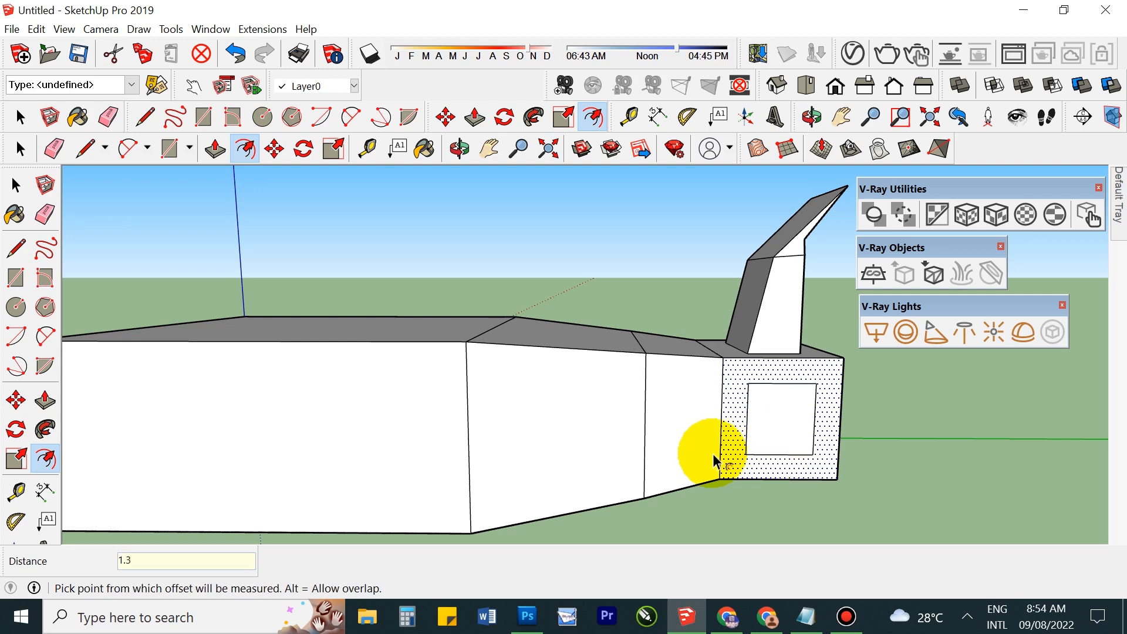
pyautogui.press('space')
# Step: Extrude the inset face on the end section's side outward by 4" as a block
pyautogui.moveTo(896, 453); pyautogui.dragTo(691, 453, button='middle')
pyautogui.scroll(-3, 727, 406)
pyautogui.scroll(2, 729, 488)
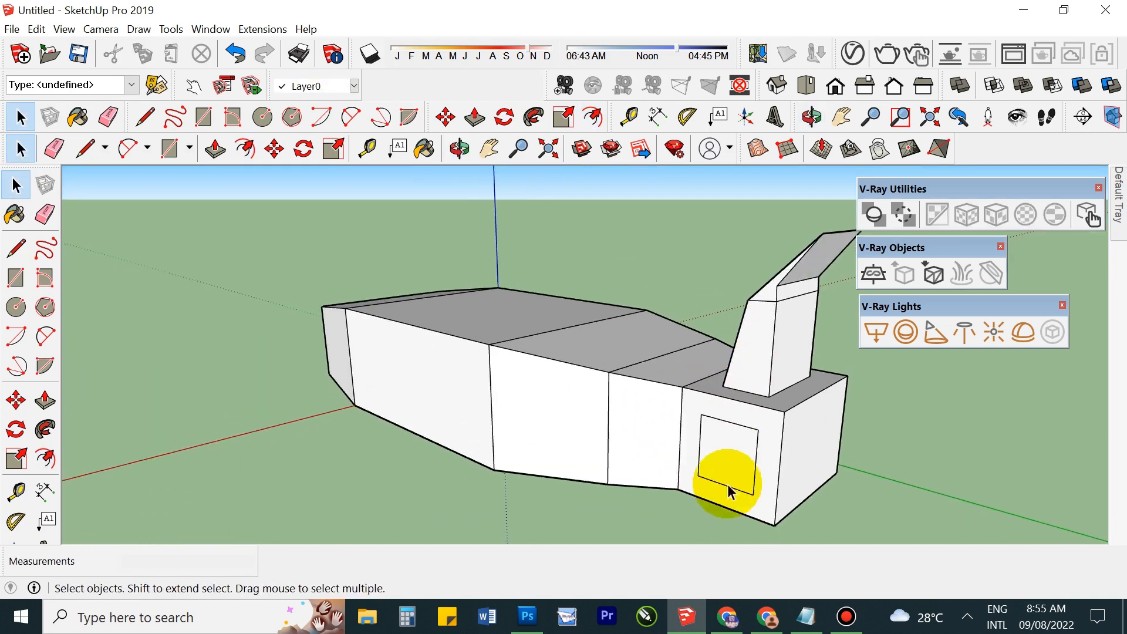
pyautogui.click(747, 449)
pyautogui.press('p')
pyautogui.click(732, 452)
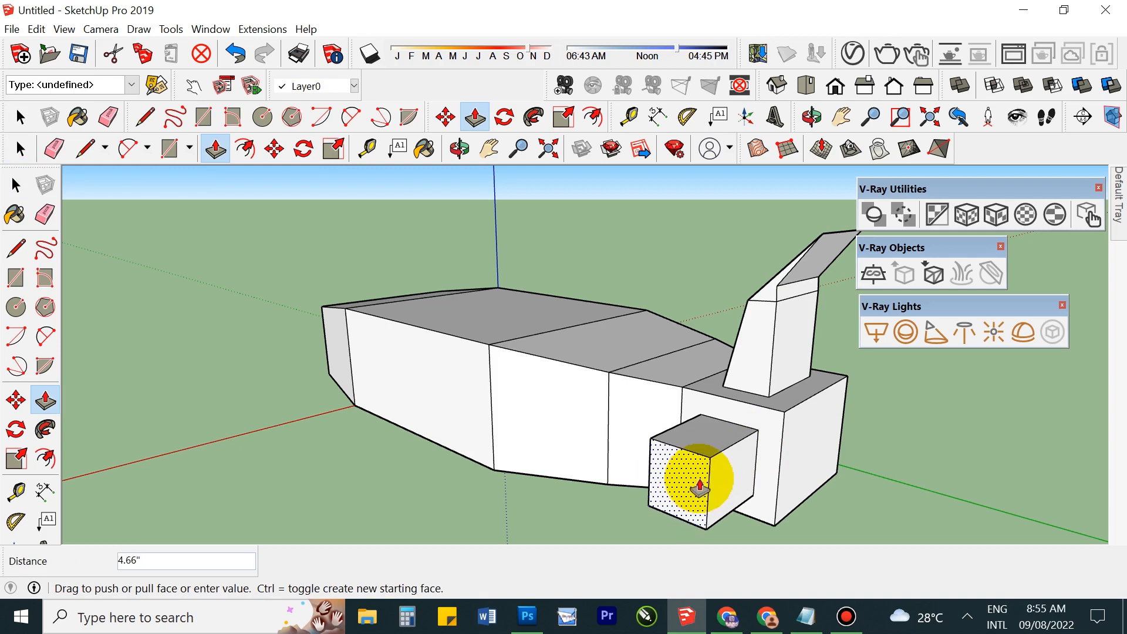
pyautogui.press('Return')
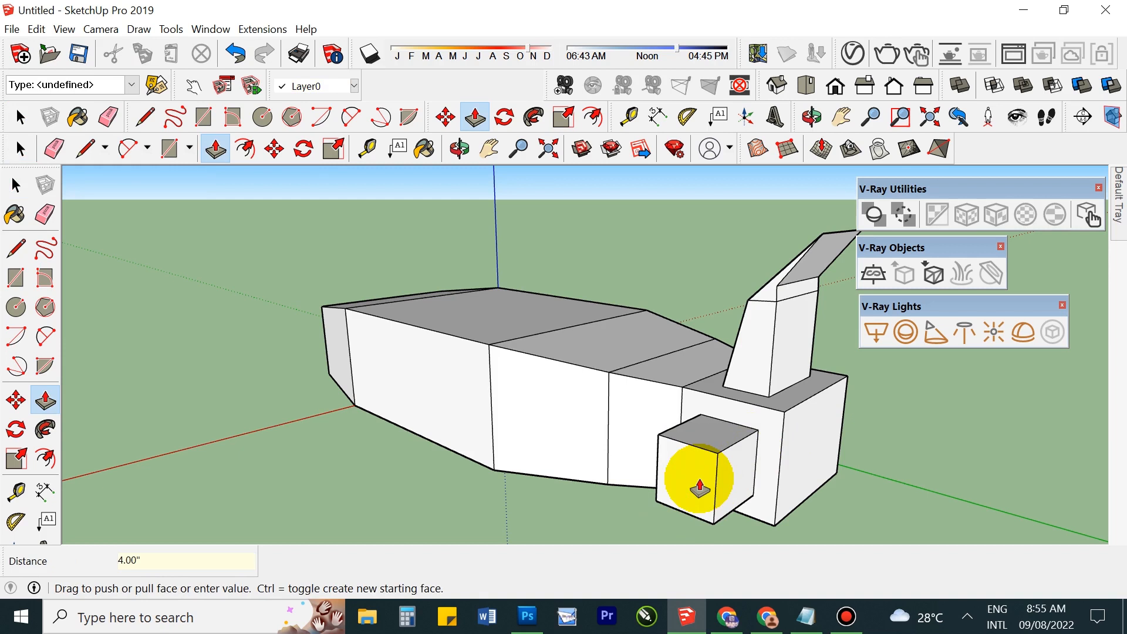
pyautogui.scroll(-2, 699, 464)
pyautogui.press('space')
# Step: Offset the outline of the end section's opposite side face inward by 1.3"
pyautogui.moveTo(854, 418); pyautogui.dragTo(463, 468, button='middle')
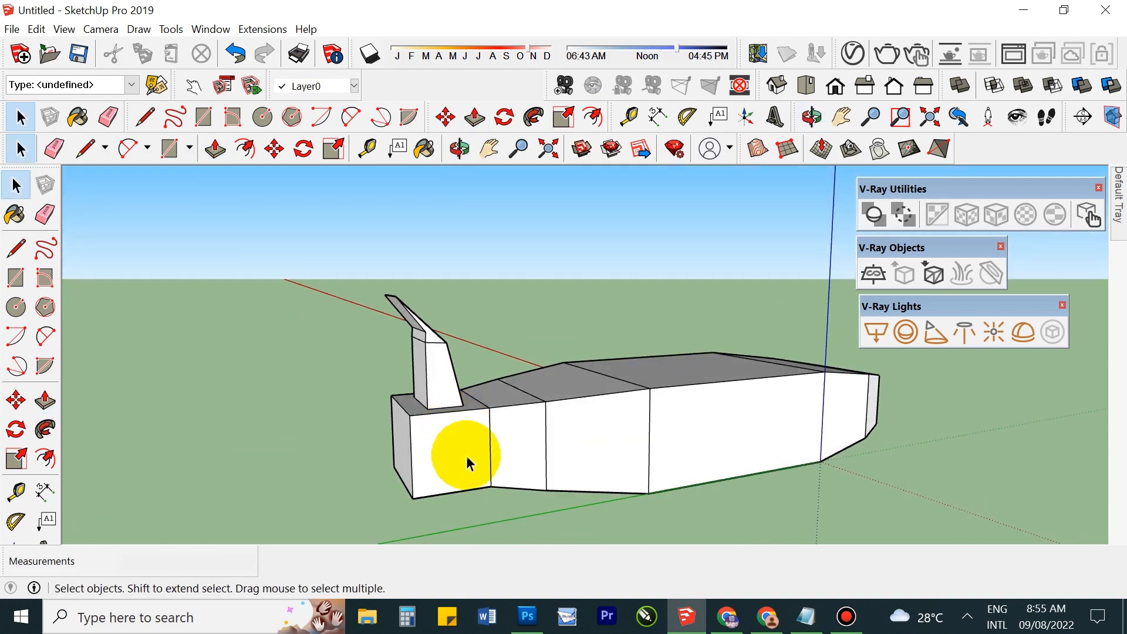
pyautogui.click(468, 463)
pyautogui.click(45, 458)
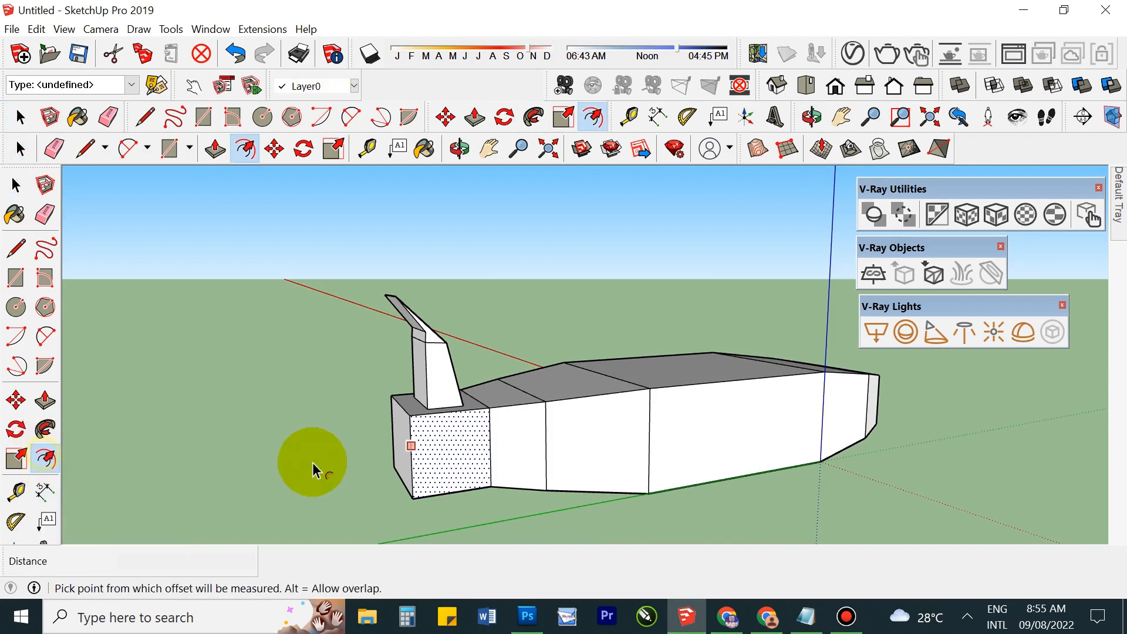
pyautogui.click(449, 449)
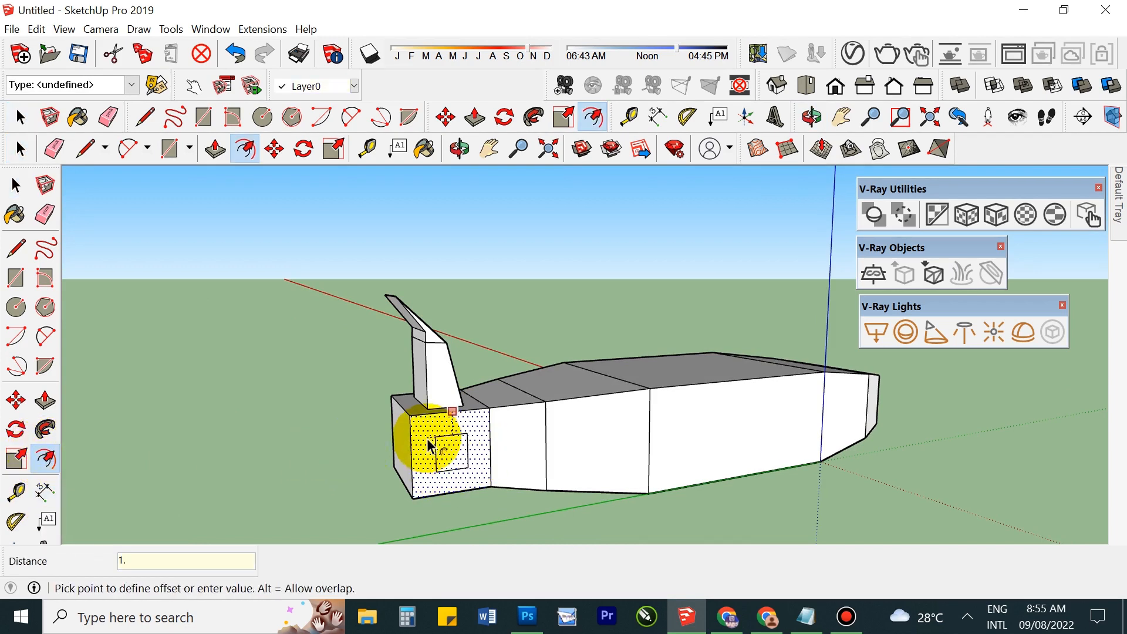
pyautogui.click(428, 447)
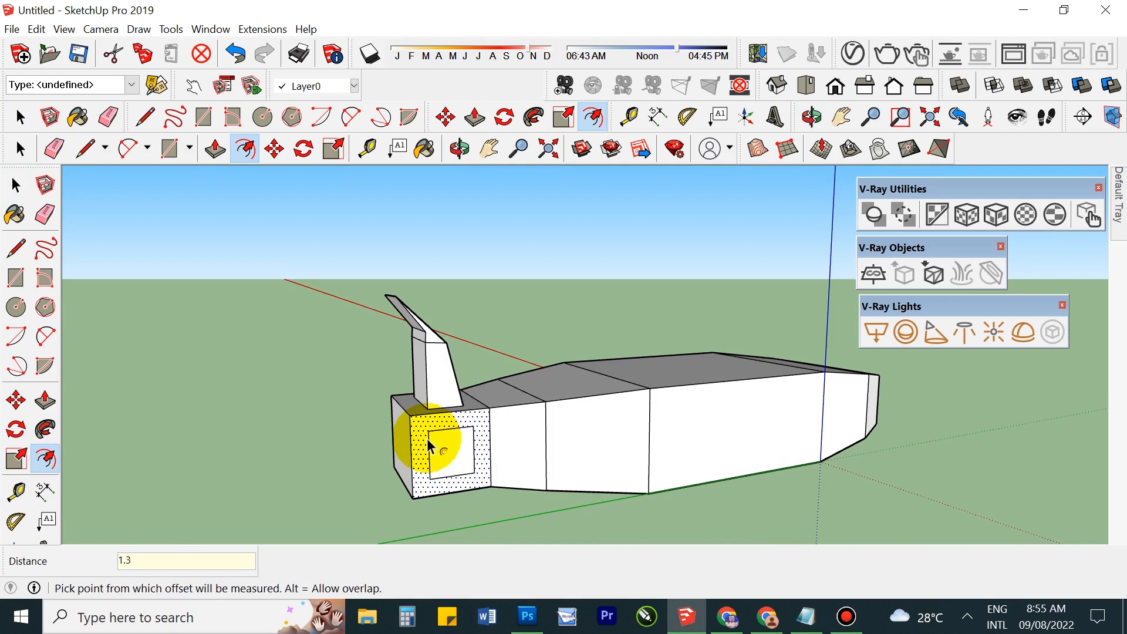
pyautogui.press('space')
# Step: Extrude the inset face on the opposite side outward by 4" to match the first side block
pyautogui.click(457, 456)
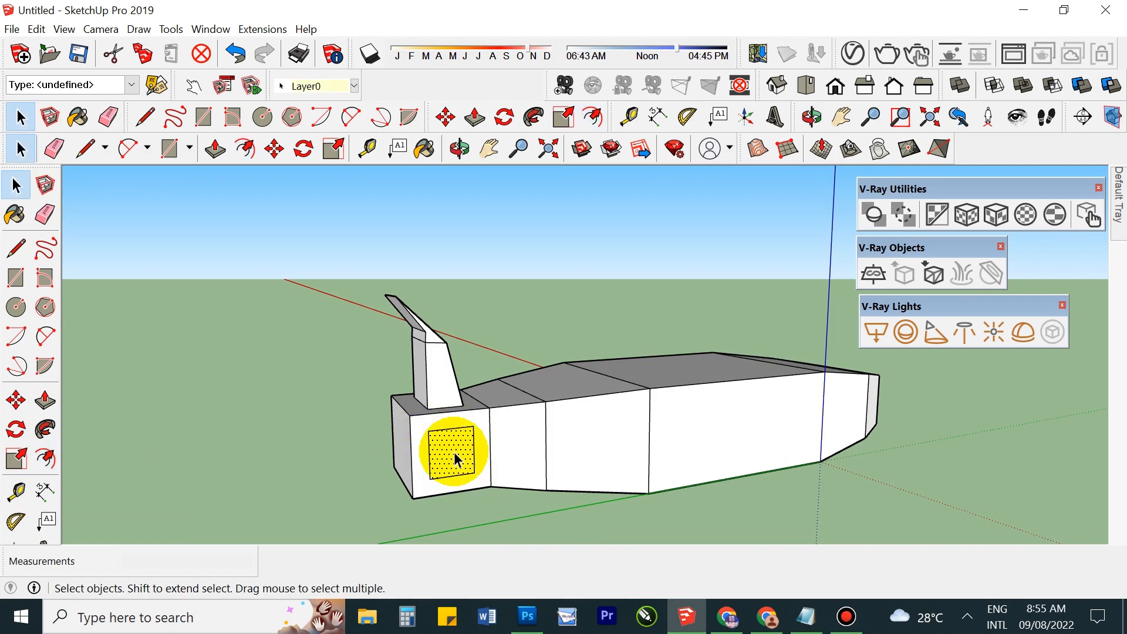
pyautogui.press('p')
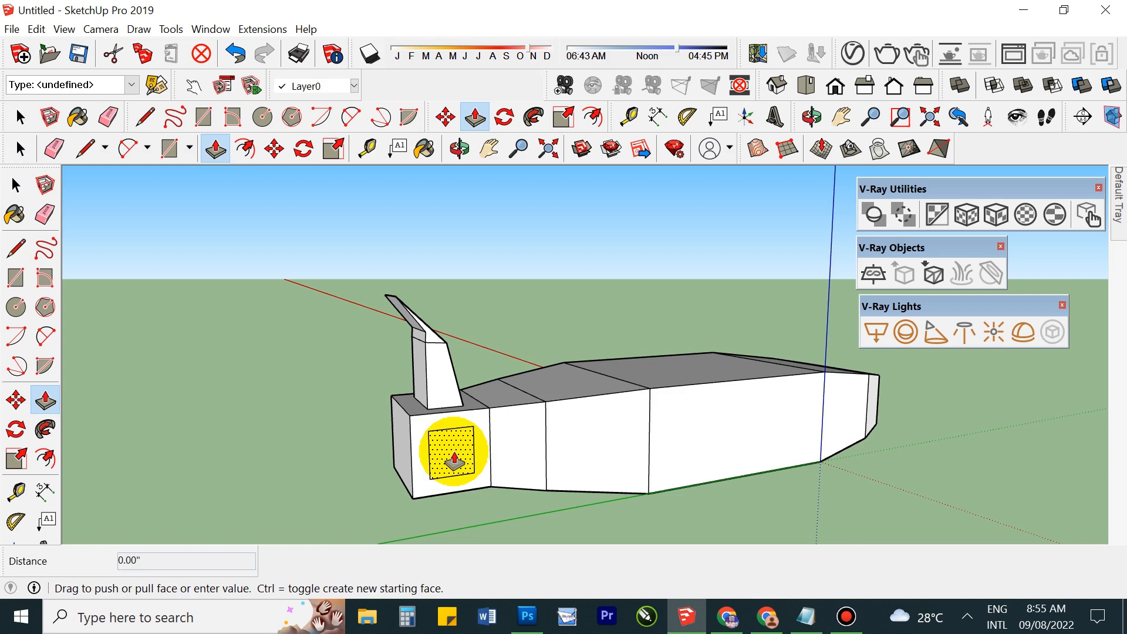
pyautogui.press('space')
pyautogui.moveTo(383, 428); pyautogui.dragTo(569, 468, button='middle')
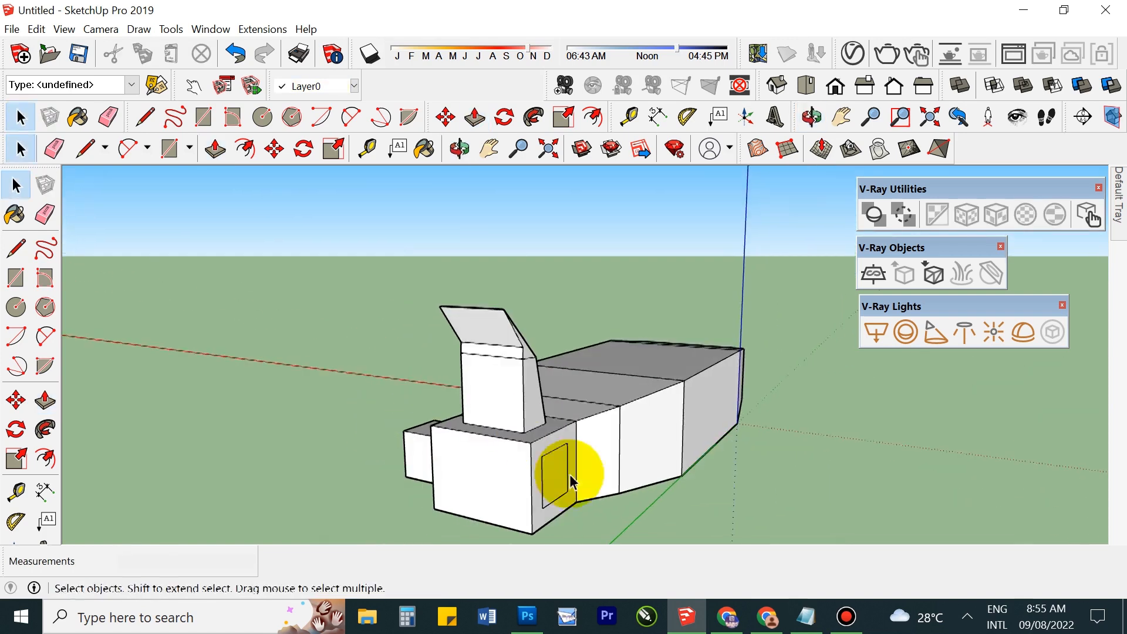
pyautogui.click(557, 482)
pyautogui.press('p')
pyautogui.click(557, 480)
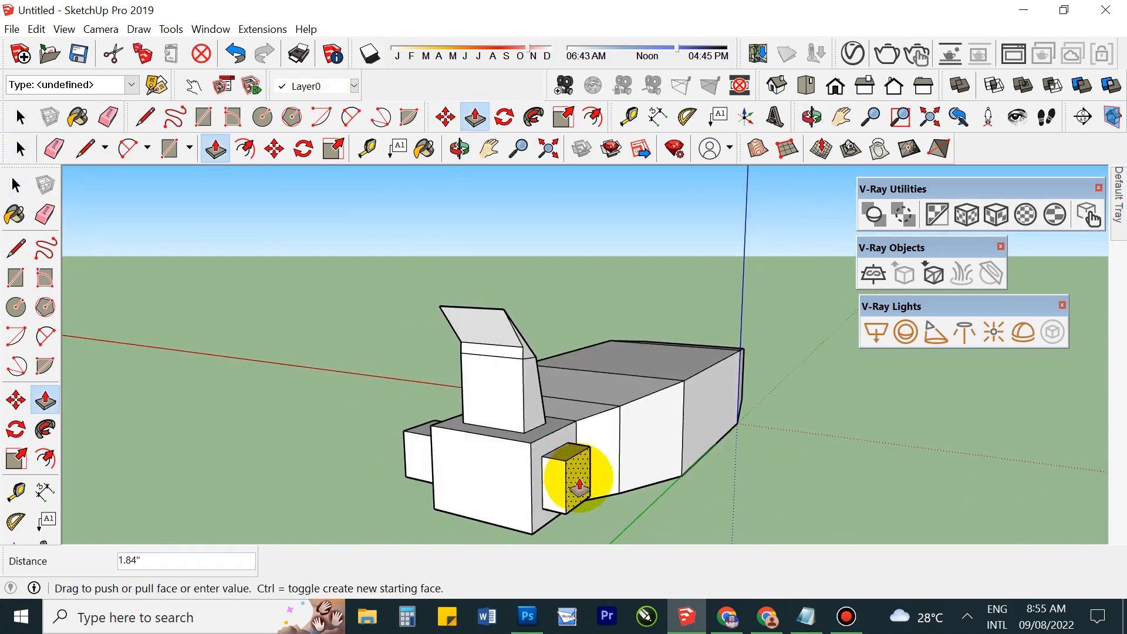
pyautogui.press('Return')
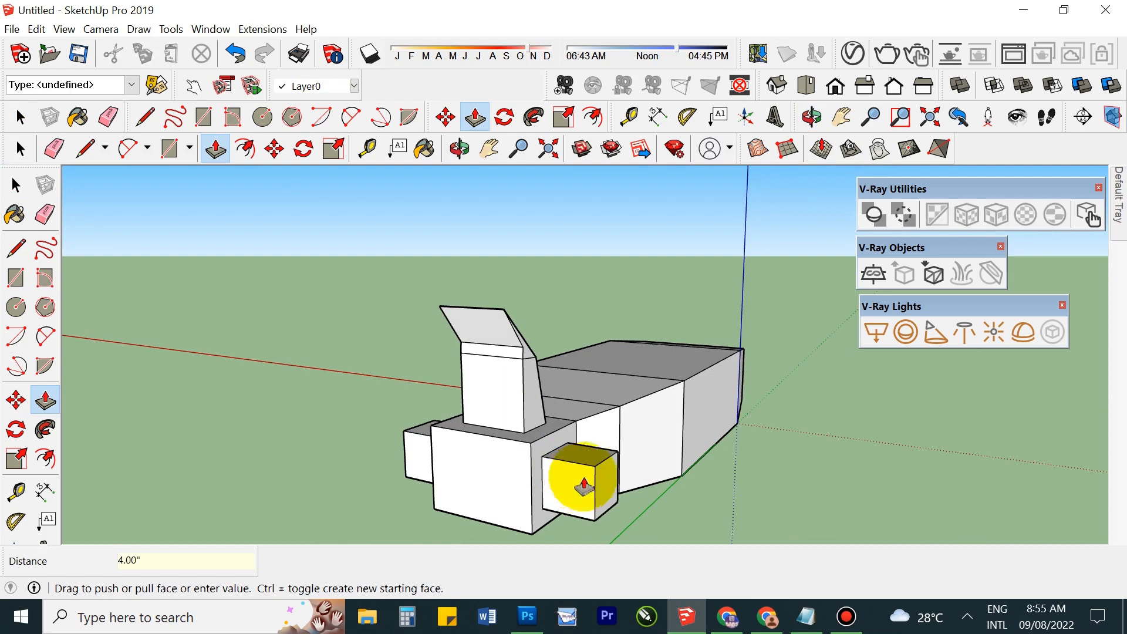
pyautogui.press('space')
# Step: In top view, try to move the second side block's outer, body-facing corner about 0.87" inward along the red axis
pyautogui.moveTo(770, 440); pyautogui.dragTo(733, 420, button='middle')
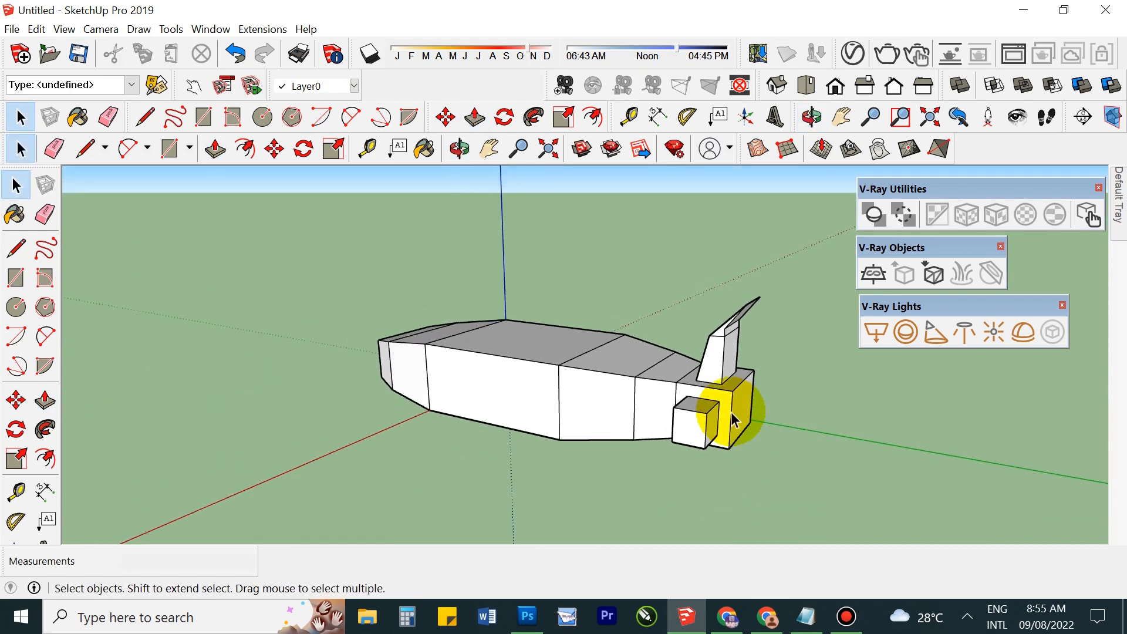
pyautogui.click(806, 85)
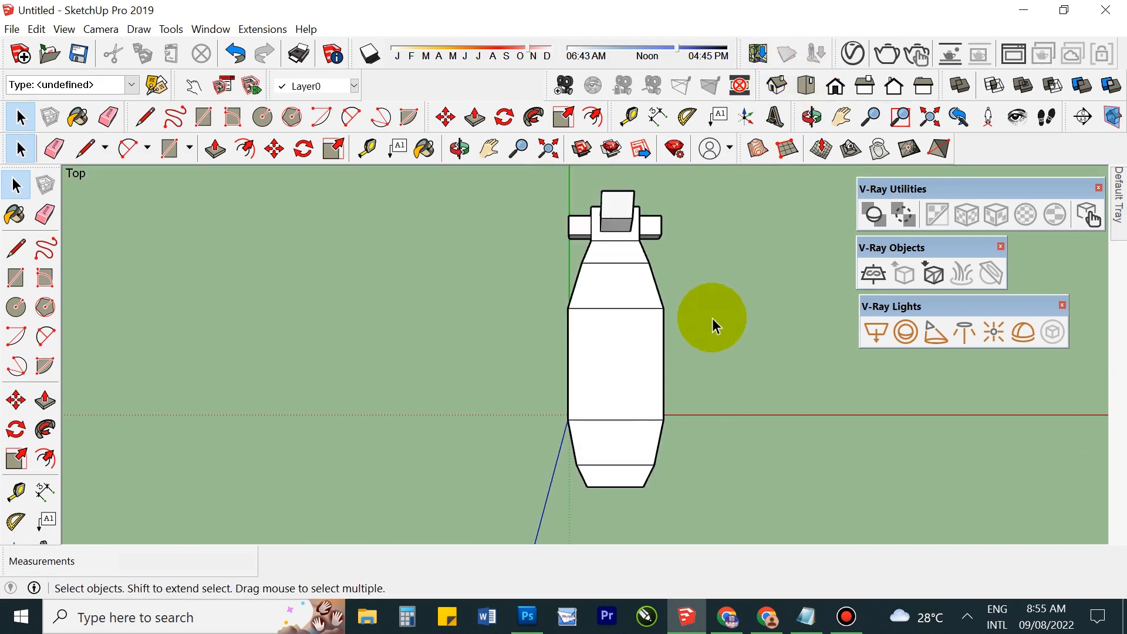
pyautogui.scroll(6, 637, 191)
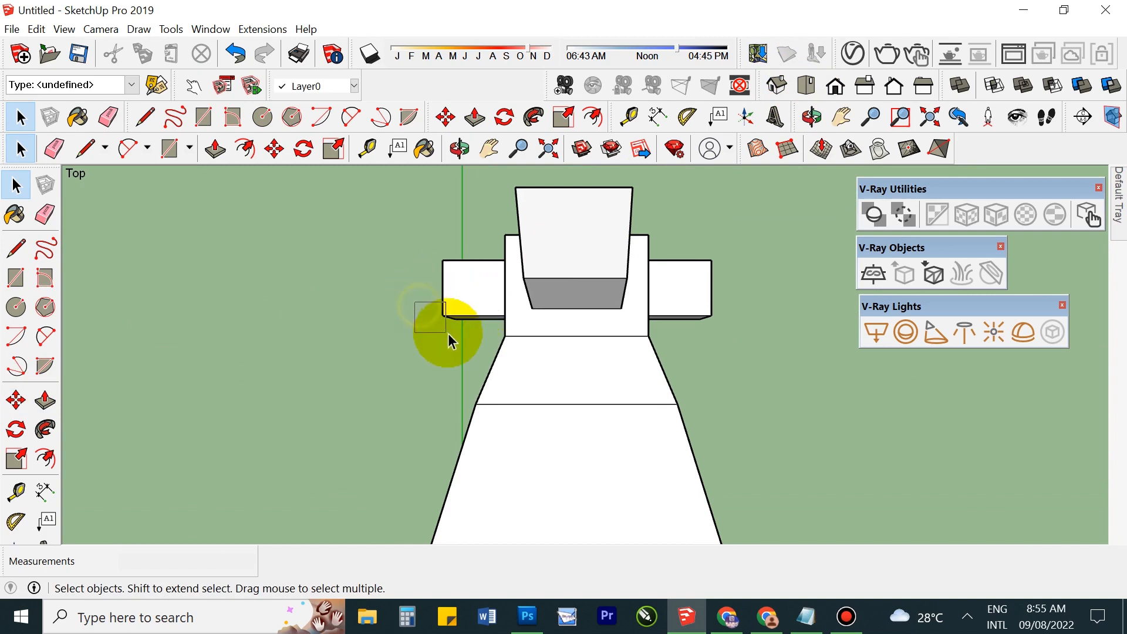
pyautogui.moveTo(762, 357); pyautogui.dragTo(707, 303)
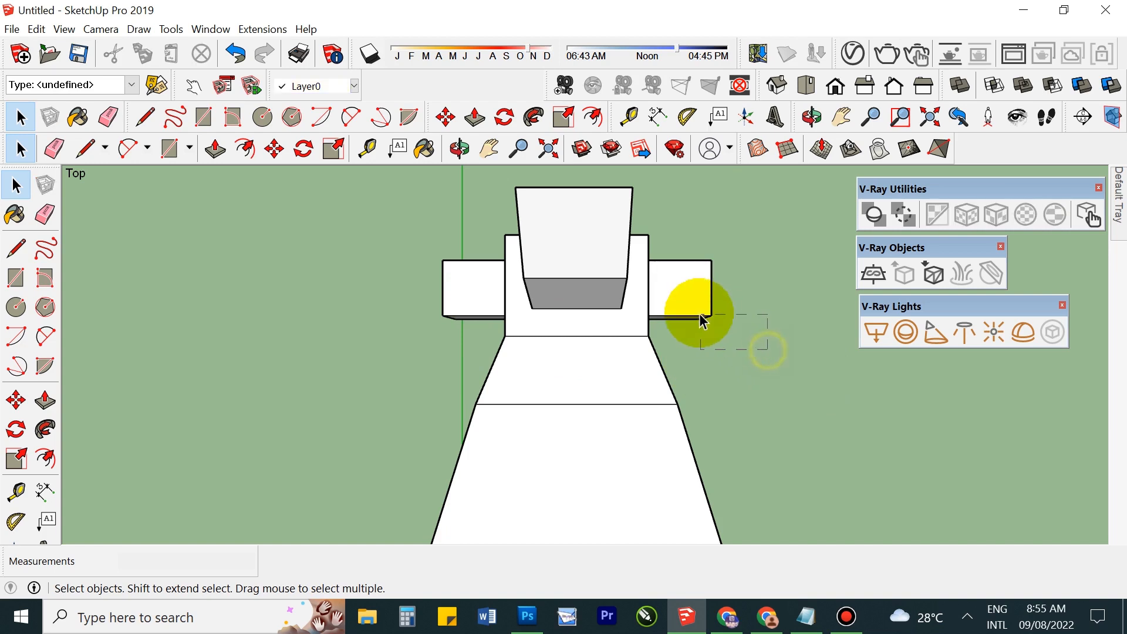
pyautogui.click(764, 368)
pyautogui.moveTo(763, 365); pyautogui.dragTo(685, 302)
pyautogui.click(428, 329)
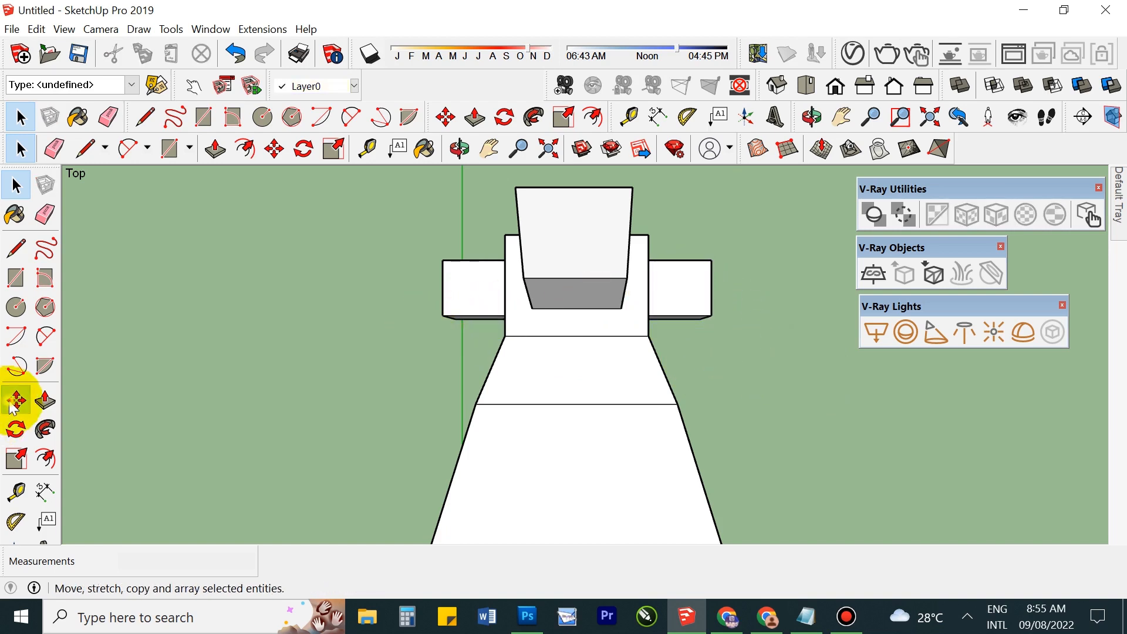
pyautogui.click(16, 400)
pyautogui.click(441, 317)
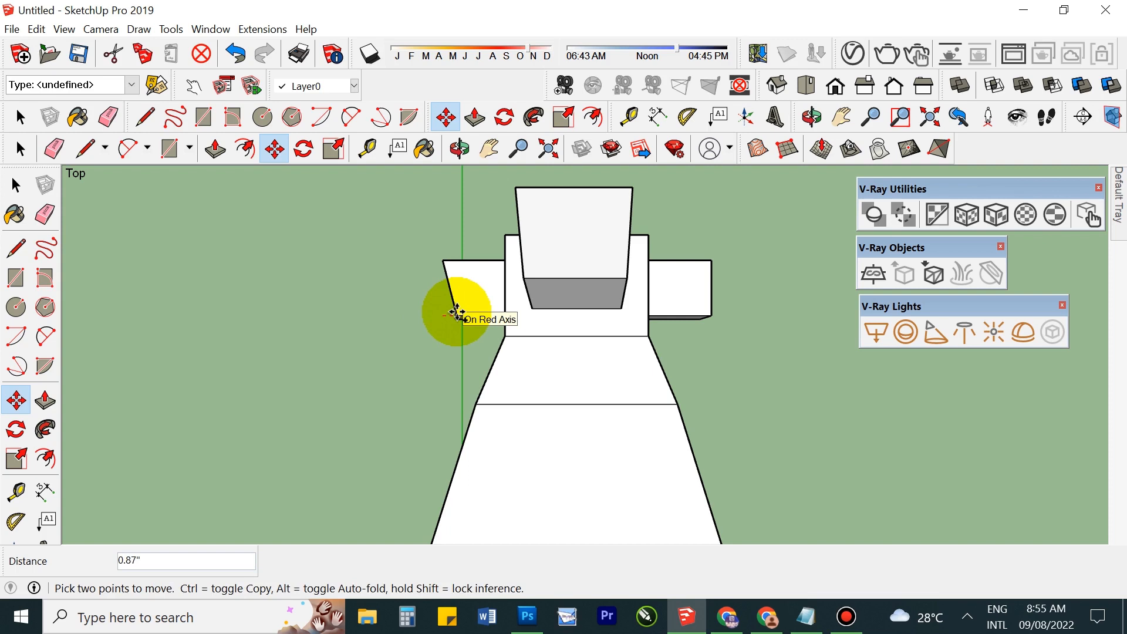
pyautogui.click(457, 314)
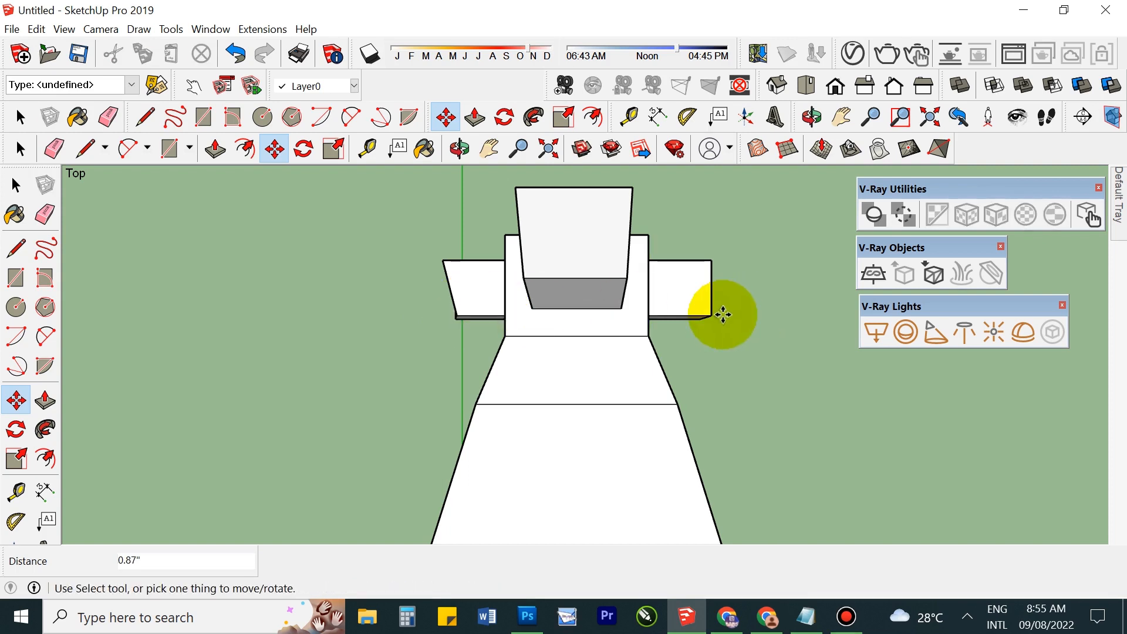
pyautogui.press('space')
# Step: Try to move the second side block's outer, body-facing top corner about 0.84" toward the finned end, and undo the move
pyautogui.moveTo(297, 428); pyautogui.dragTo(599, 410, button='middle')
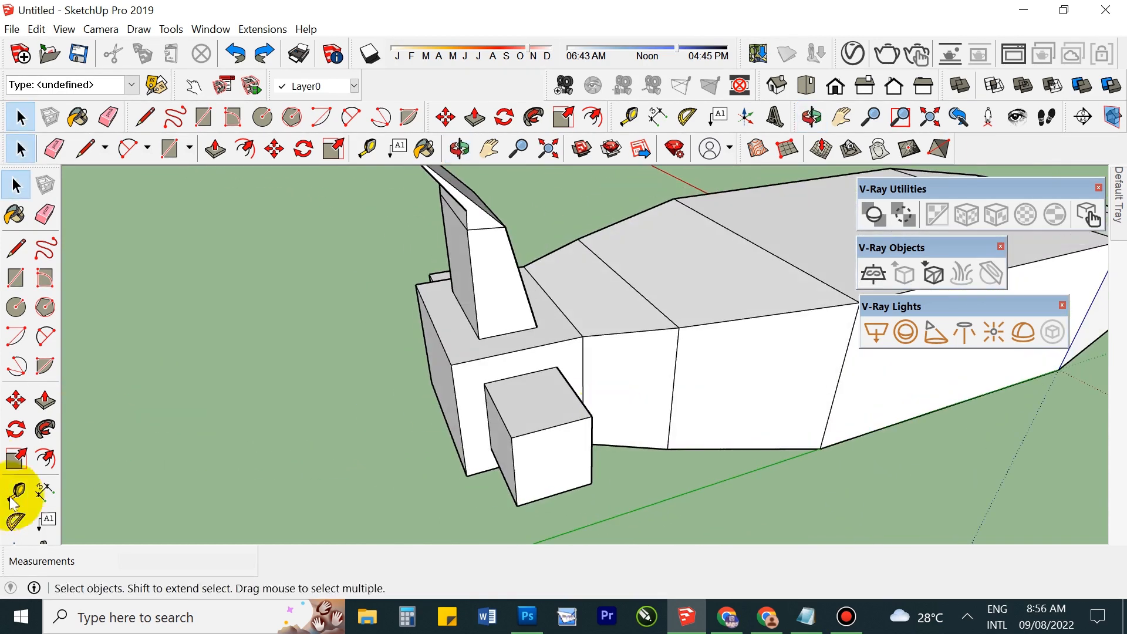
pyautogui.click(16, 400)
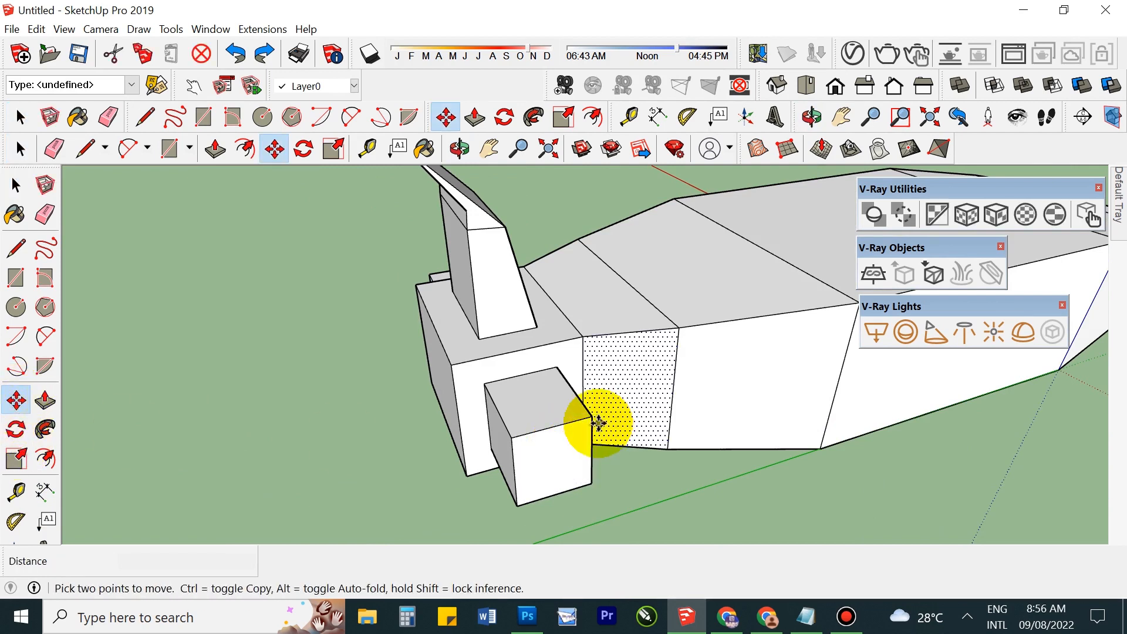
pyautogui.moveTo(592, 418); pyautogui.dragTo(574, 429)
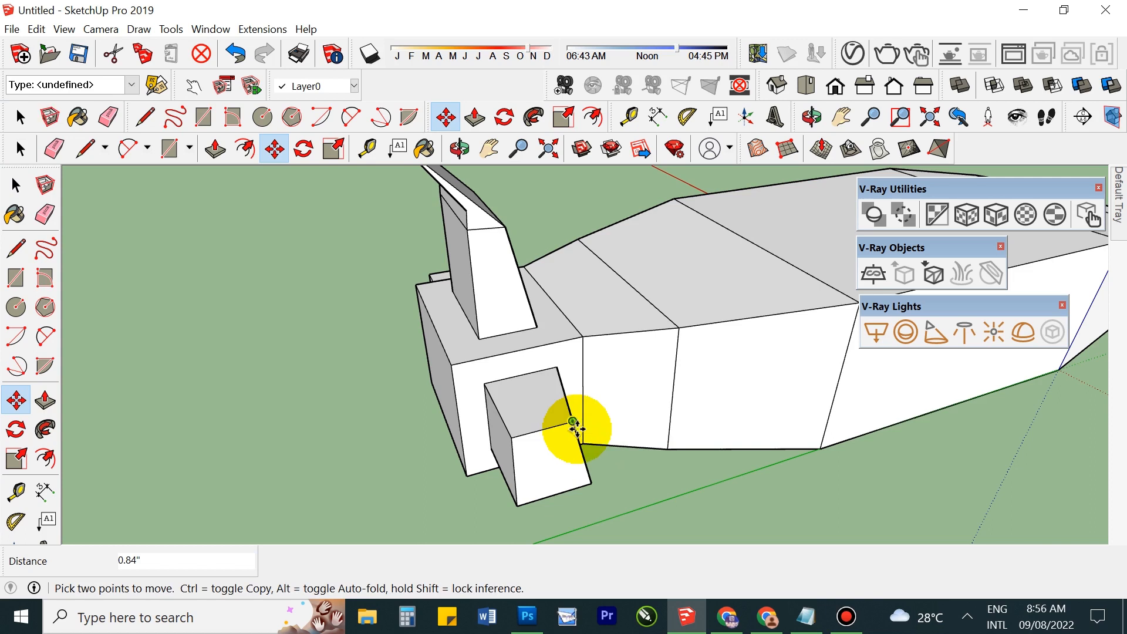
pyautogui.hotkey('ctrl', 'z')
# Step: Try again to move the second side block's outer top corner, by about 0.86", and cancel the attempts
pyautogui.scroll(-2, 611, 408)
pyautogui.moveTo(611, 408); pyautogui.dragTo(491, 497, button='middle')
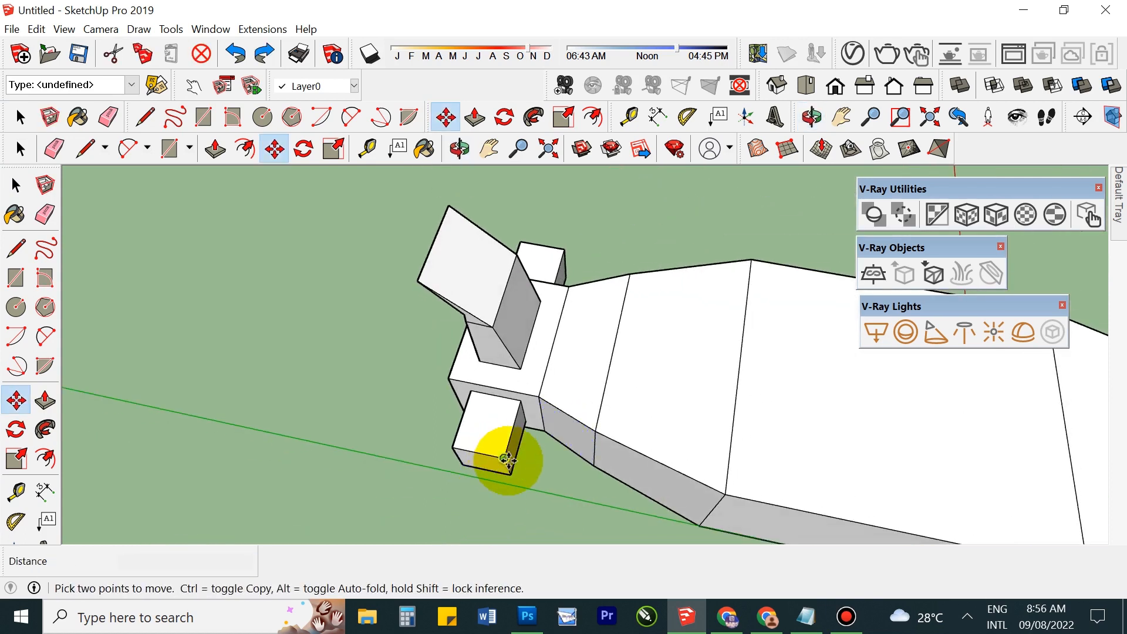
pyautogui.moveTo(507, 457)
pyautogui.mouseDown()
pyautogui.moveTo(523, 466)
pyautogui.moveTo(497, 461)
pyautogui.moveTo(510, 460)
pyautogui.mouseUp()
pyautogui.hotkey('ctrl', 'z')
pyautogui.press('Escape')
pyautogui.moveTo(516, 490); pyautogui.dragTo(599, 352, button='middle')
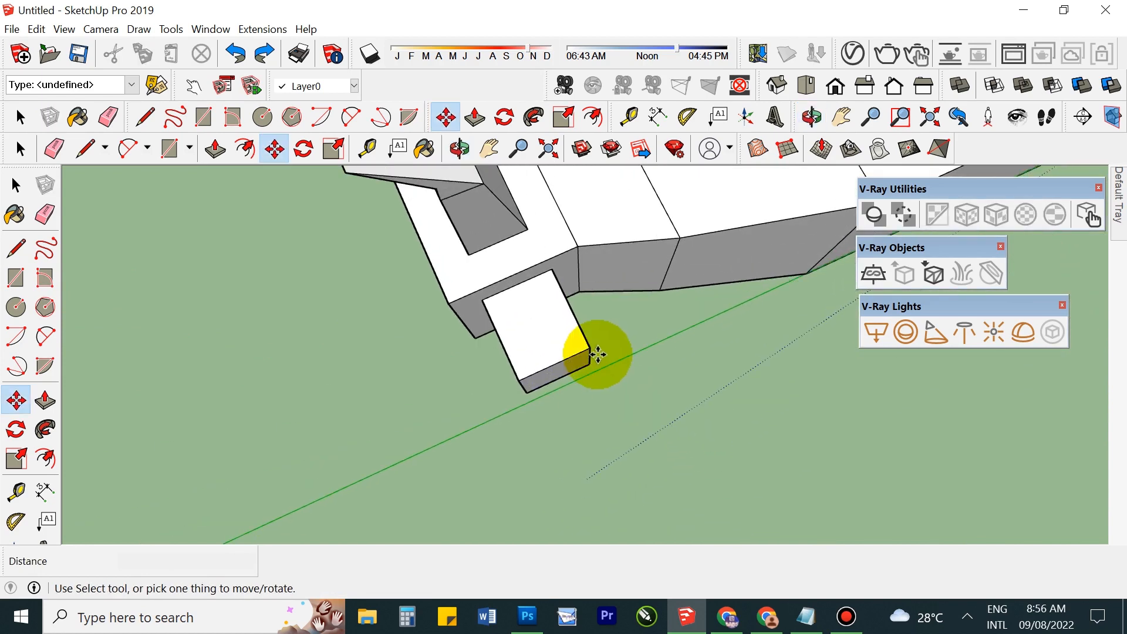
pyautogui.click(592, 355)
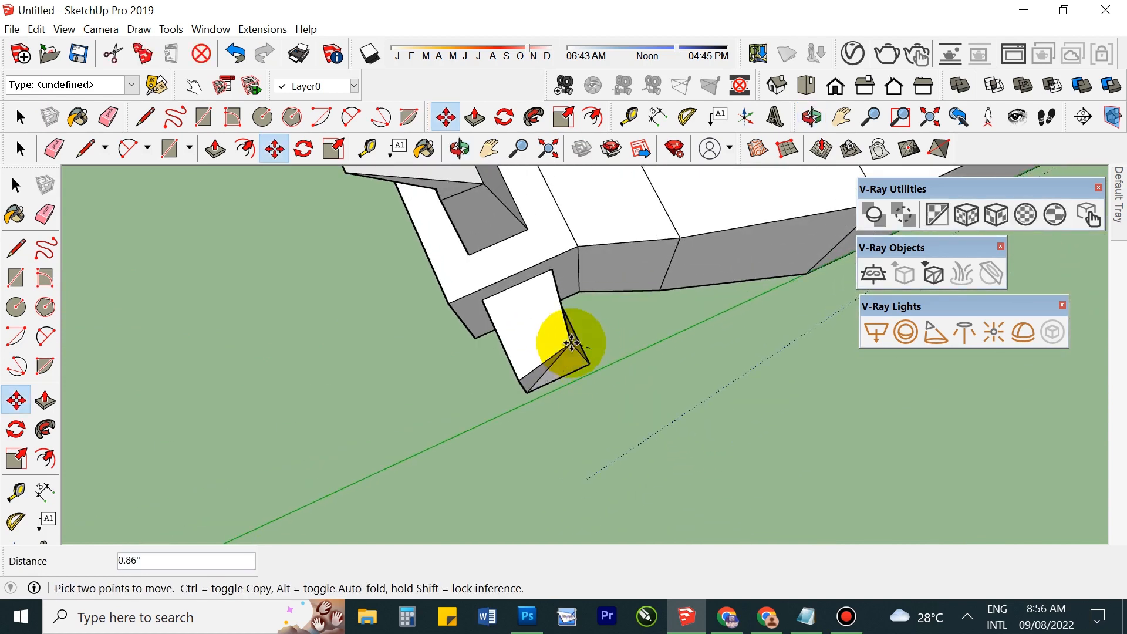
pyautogui.press('Escape')
# Step: Move the second side block's outer vertical edge nearest the nose about 3.40" along the green axis toward the finned end
pyautogui.moveTo(621, 352); pyautogui.dragTo(510, 352, button='middle')
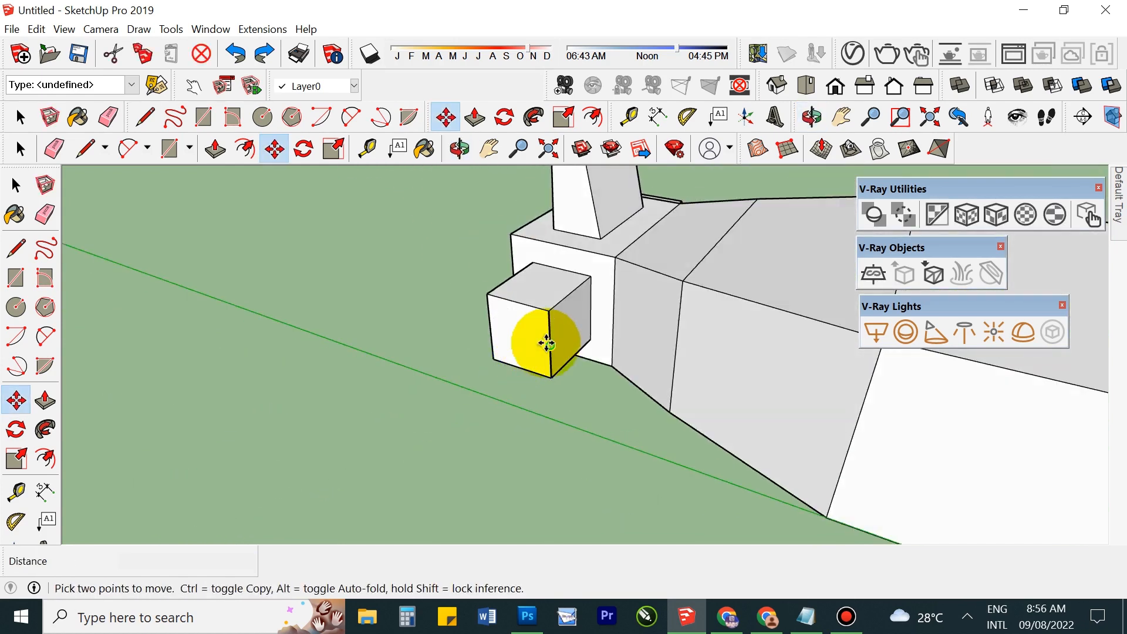
pyautogui.click(524, 332)
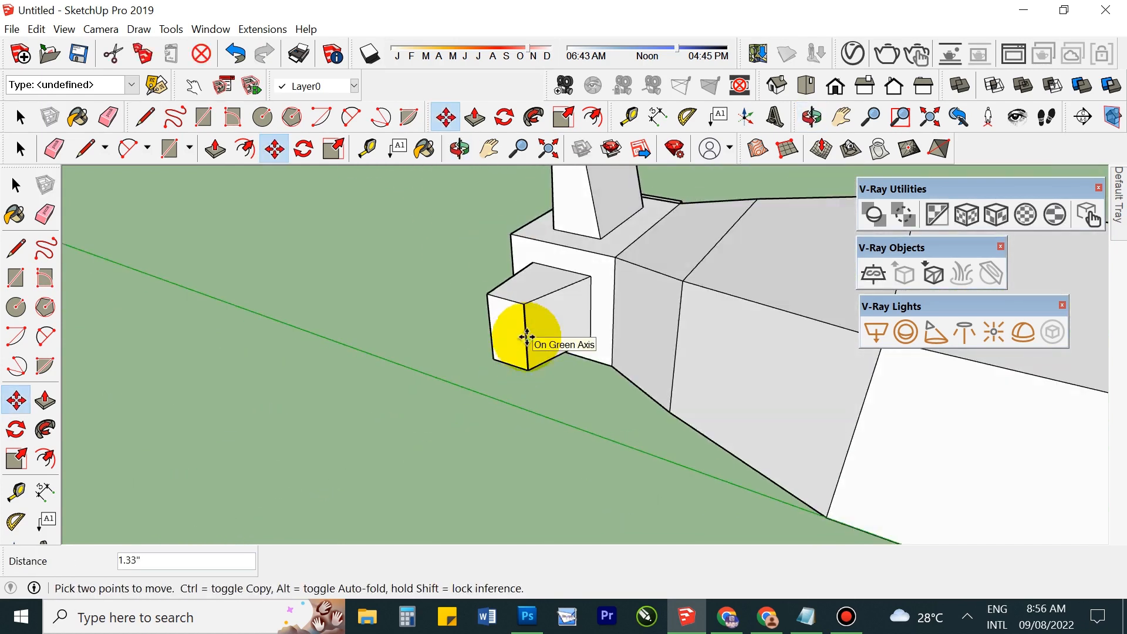
pyautogui.scroll(-3, 525, 337)
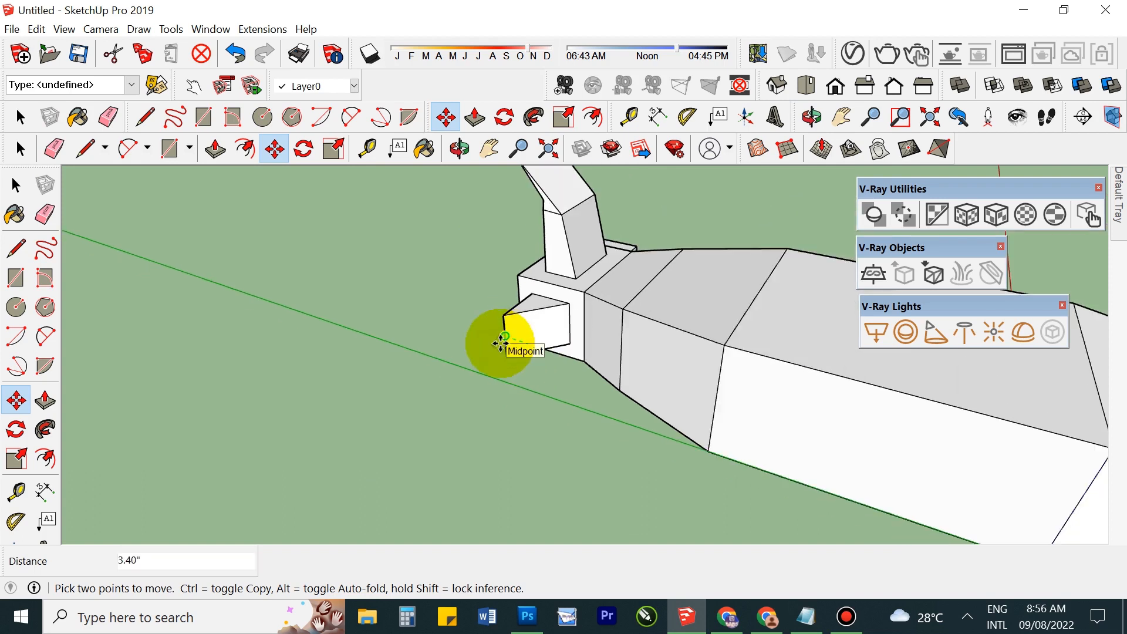
pyautogui.click(499, 338)
pyautogui.moveTo(330, 337); pyautogui.dragTo(737, 405, button='middle')
pyautogui.moveTo(358, 411)
pyautogui.mouseDown(button='middle')
pyautogui.moveTo(725, 428)
pyautogui.moveTo(728, 440)
pyautogui.mouseUp(button='middle')
pyautogui.moveTo(403, 465); pyautogui.dragTo(587, 437, button='middle')
pyautogui.moveTo(621, 464); pyautogui.dragTo(669, 445)
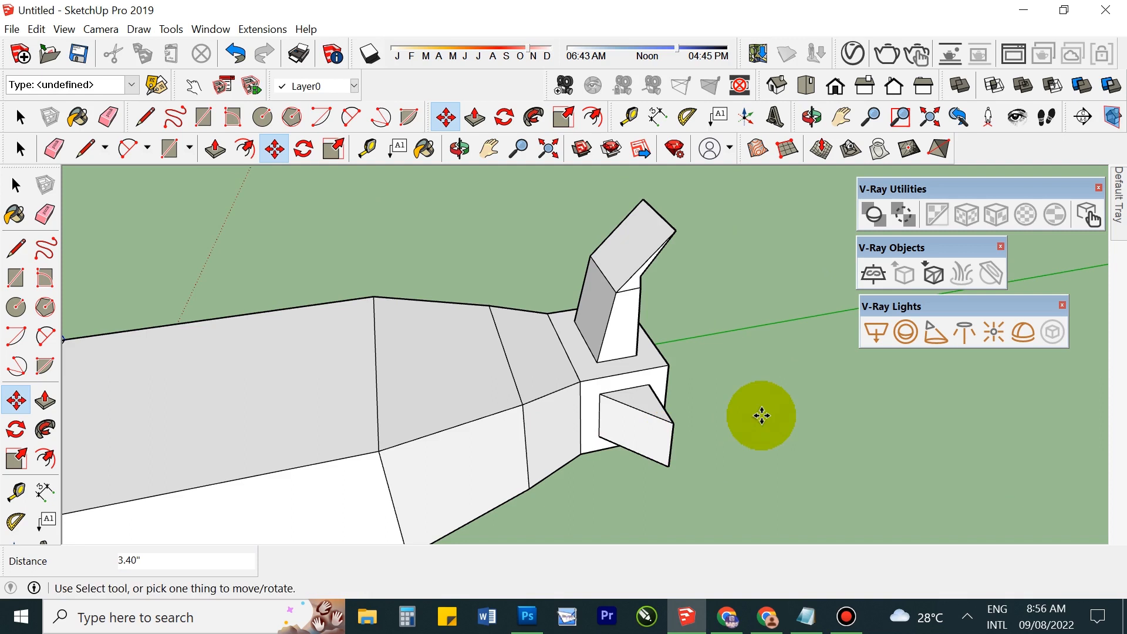
# Step: Scale the body's end face below the fin inward about its center, to about 0.78 on red and 0.85 on green
pyautogui.press('space')
pyautogui.moveTo(762, 420); pyautogui.dragTo(685, 428, button='middle')
pyautogui.click(651, 396)
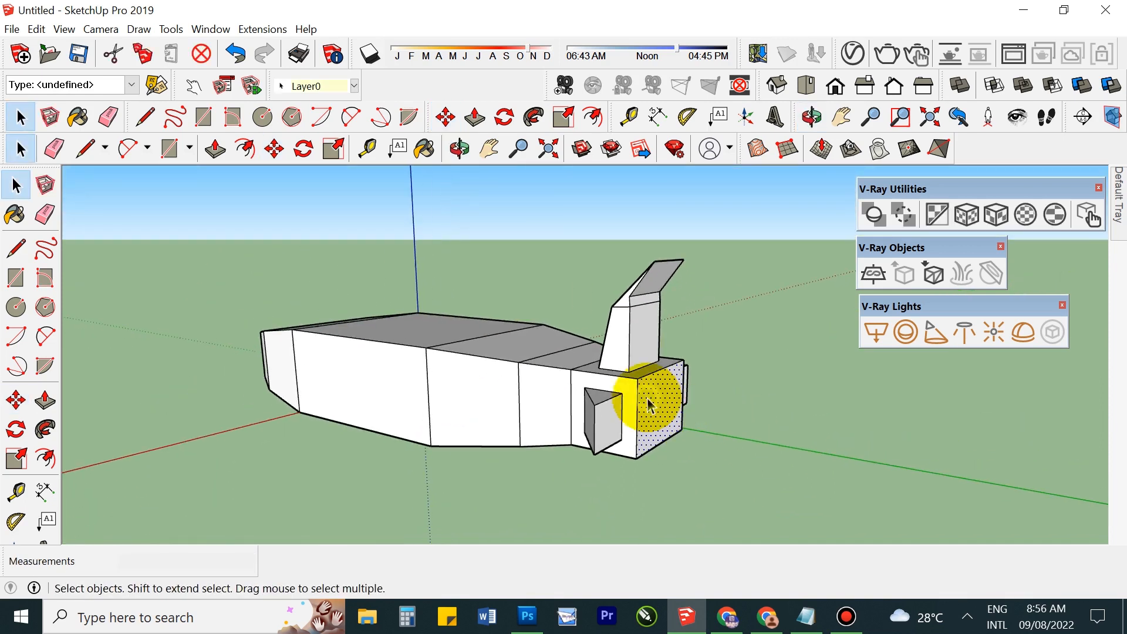
pyautogui.click(16, 458)
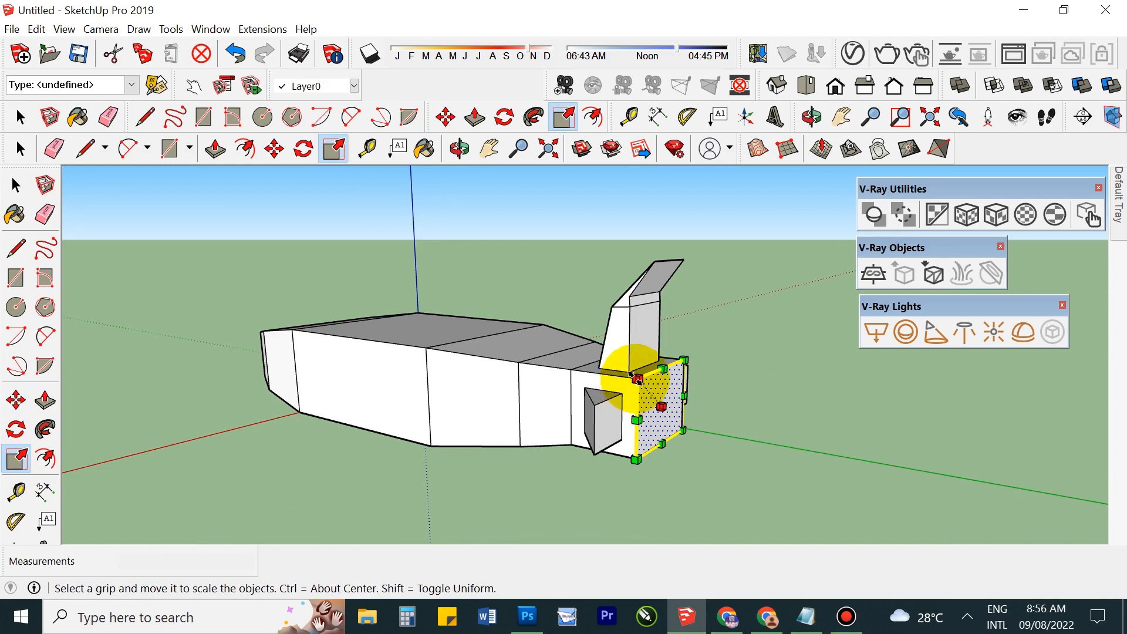
pyautogui.moveTo(636, 378); pyautogui.dragTo(642, 382)
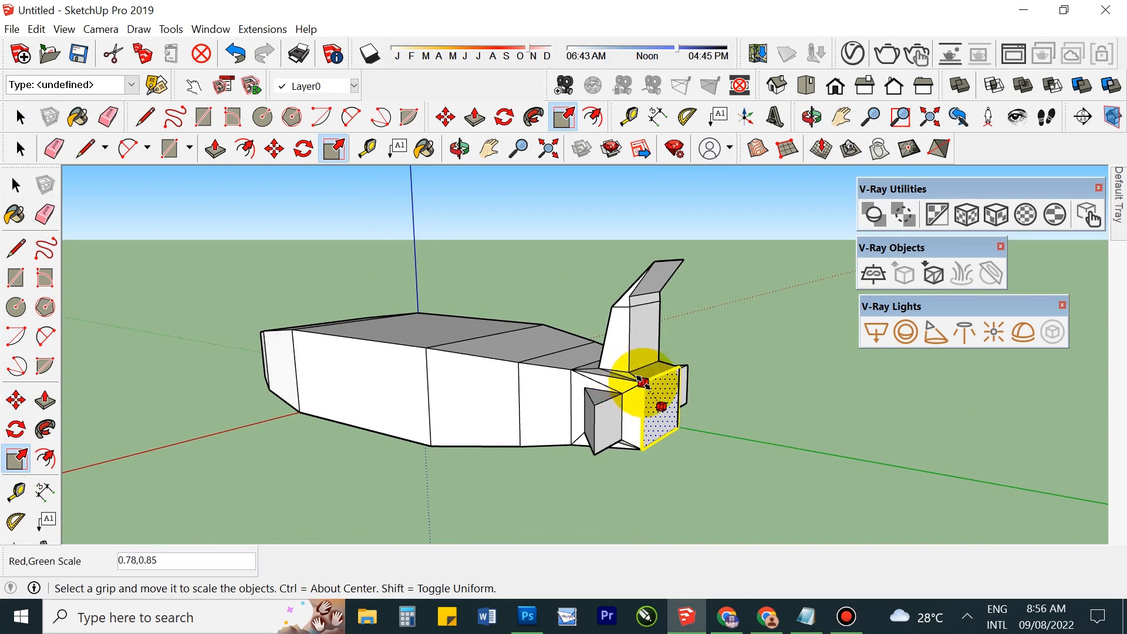
pyautogui.moveTo(773, 446)
pyautogui.mouseDown(button='middle')
pyautogui.moveTo(382, 445)
pyautogui.moveTo(767, 460)
pyautogui.mouseUp(button='middle')
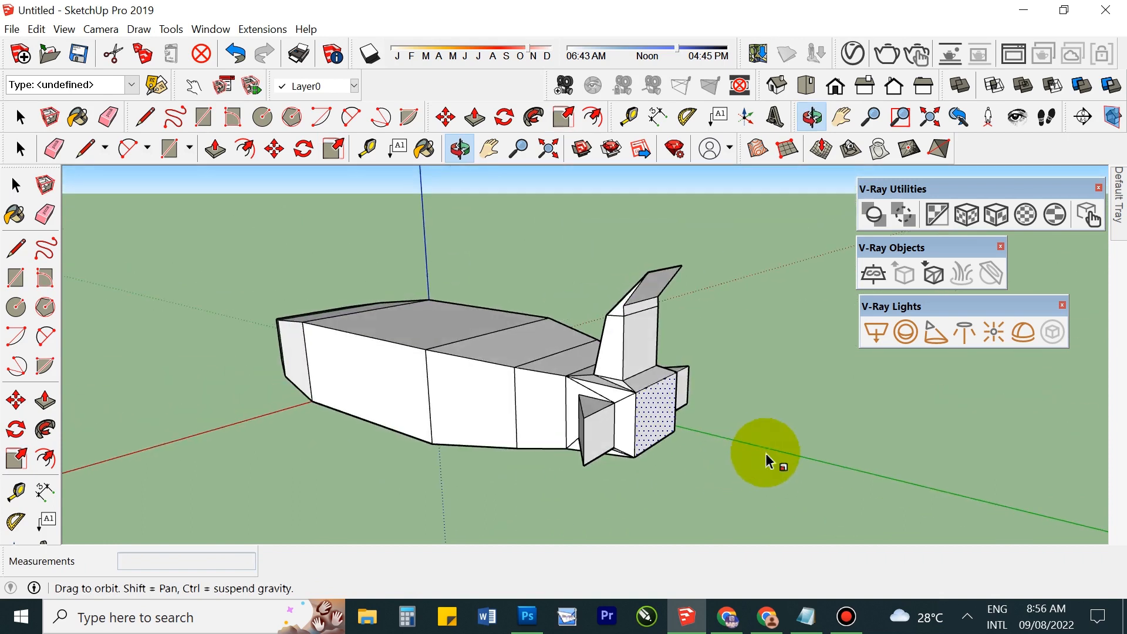
pyautogui.press('space')
pyautogui.click(577, 498)
# Step: Try insetting the long middle side face of the body with a 1.8" offset
pyautogui.scroll(-4, 642, 492)
pyautogui.moveTo(453, 492); pyautogui.dragTo(640, 434, button='middle')
pyautogui.moveTo(477, 421); pyautogui.dragTo(414, 412, button='middle')
pyautogui.scroll(-2, 558, 432)
pyautogui.scroll(3, 558, 433)
pyautogui.moveTo(457, 452); pyautogui.dragTo(528, 506, button='middle')
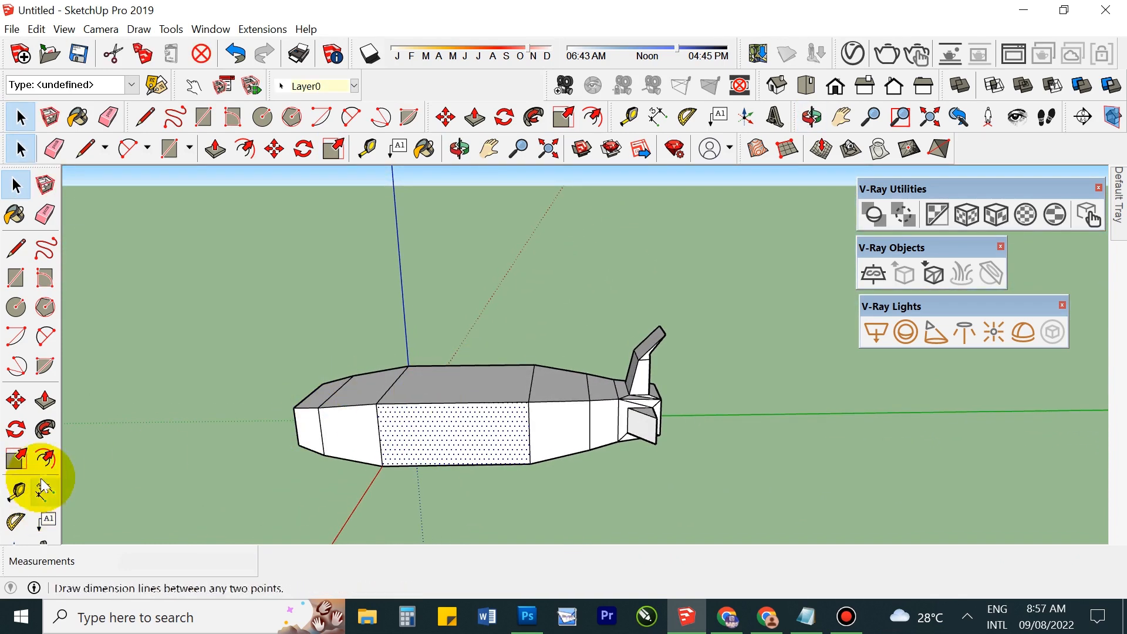
pyautogui.click(46, 459)
pyautogui.click(438, 442)
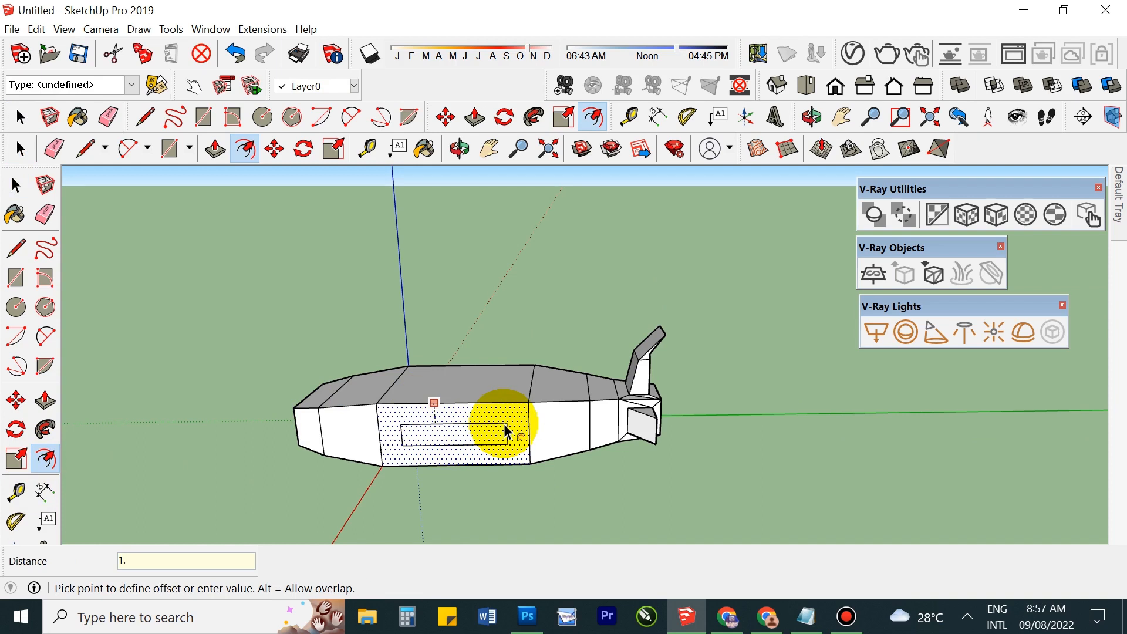
pyautogui.press('Return')
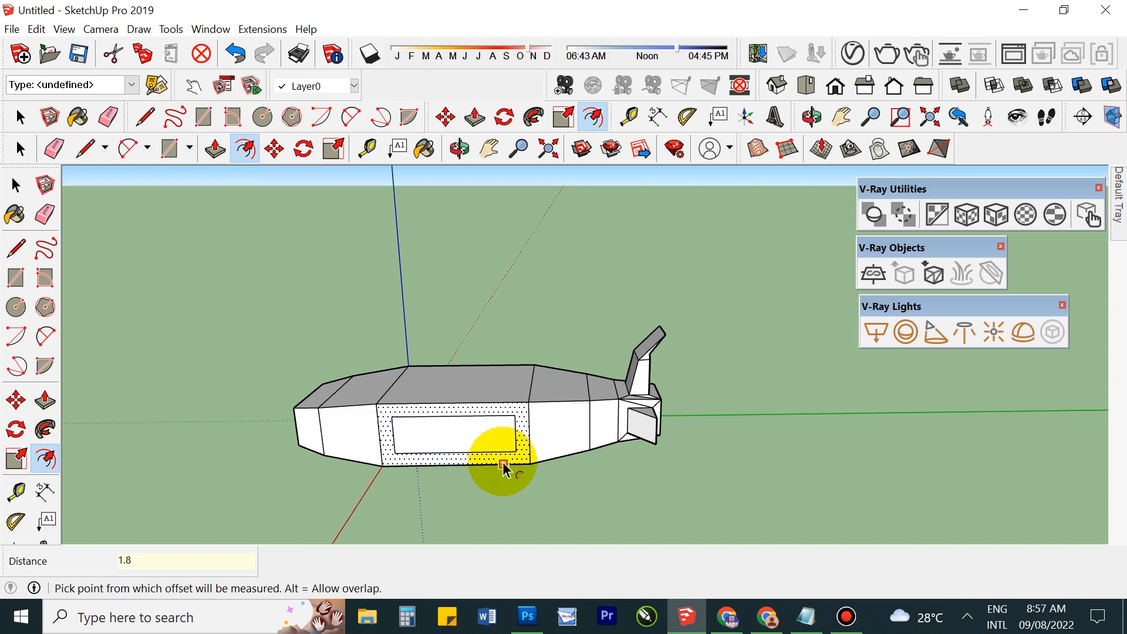
# Step: Try extruding the inset middle face outward by 10", and undo both the extrusion and the inset
pyautogui.press('space')
pyautogui.scroll(-3, 561, 446)
pyautogui.moveTo(569, 470); pyautogui.dragTo(464, 430, button='middle')
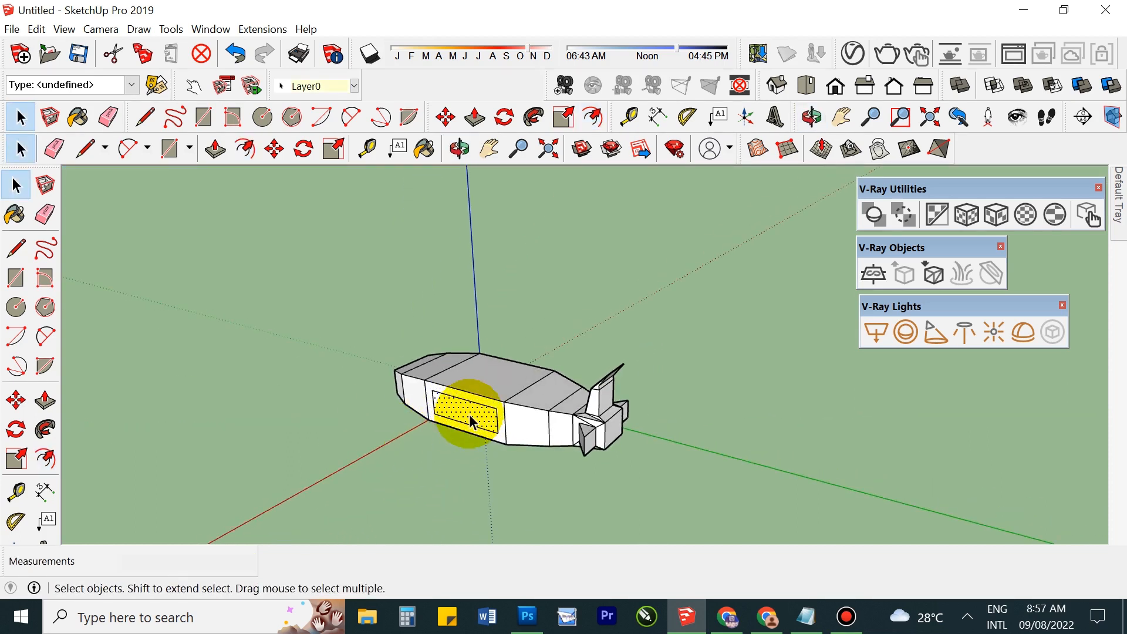
pyautogui.press('p')
pyautogui.moveTo(470, 422); pyautogui.dragTo(400, 497)
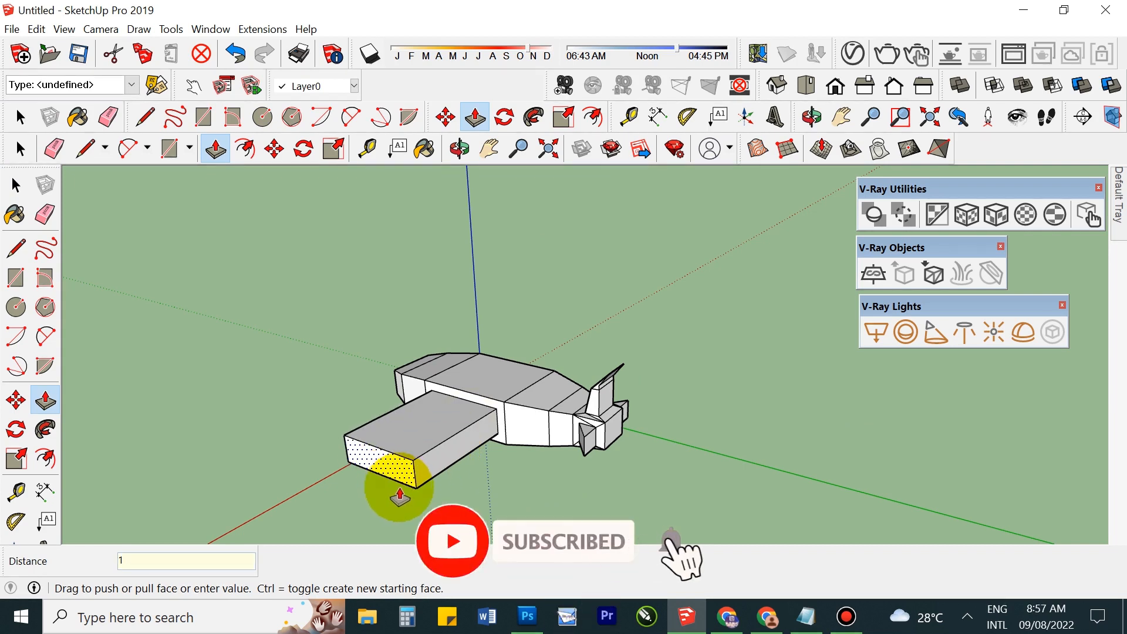
pyautogui.write('10')
pyautogui.press('Return')
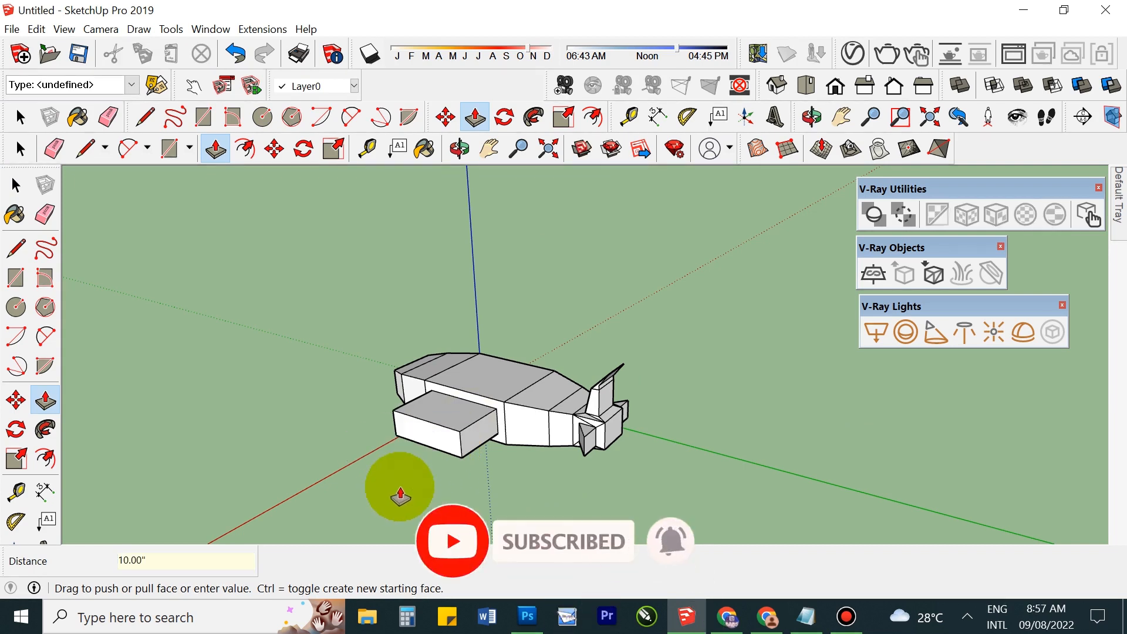
pyautogui.hotkey('ctrl', 'z')
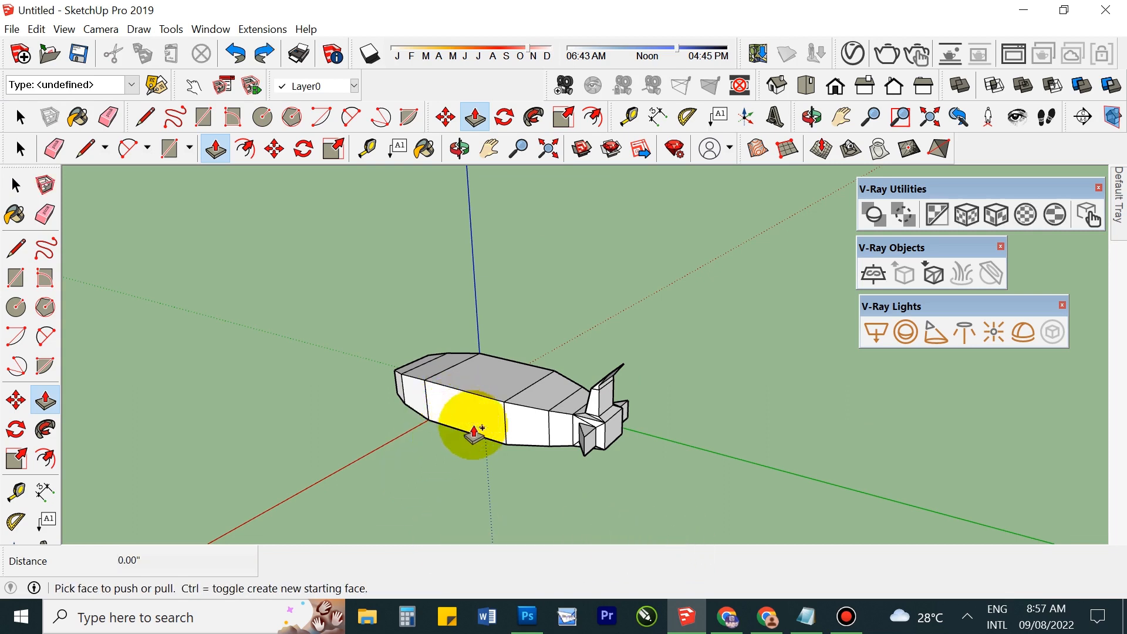
# Step: Offset the long middle side face of the body inward by about 2.41"
pyautogui.click(56, 454)
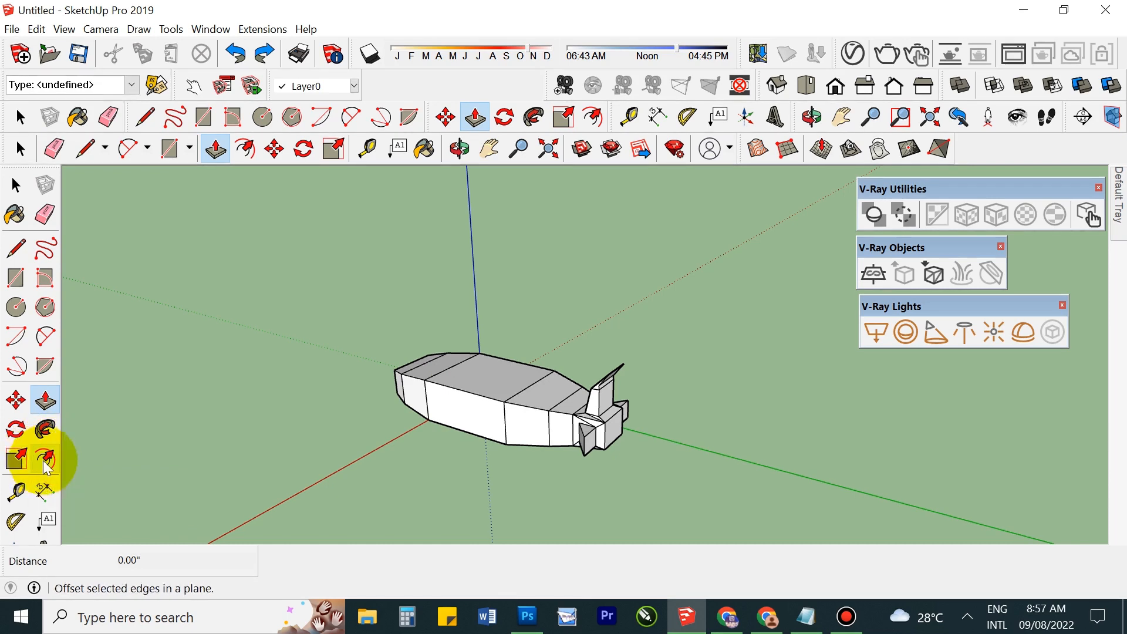
pyautogui.click(460, 414)
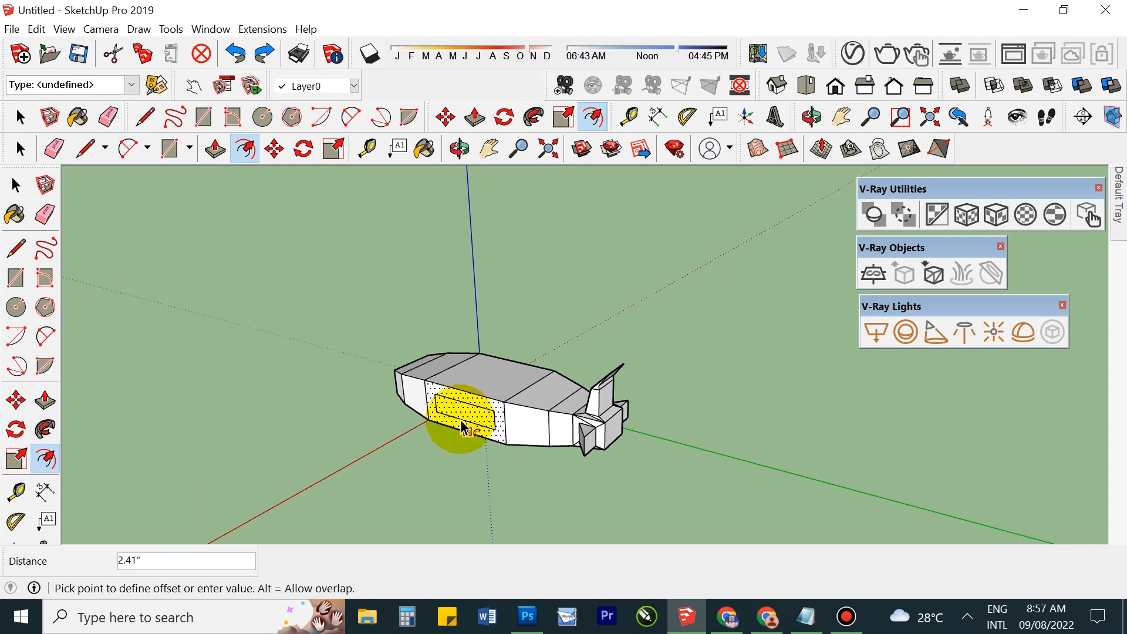
pyautogui.click(462, 427)
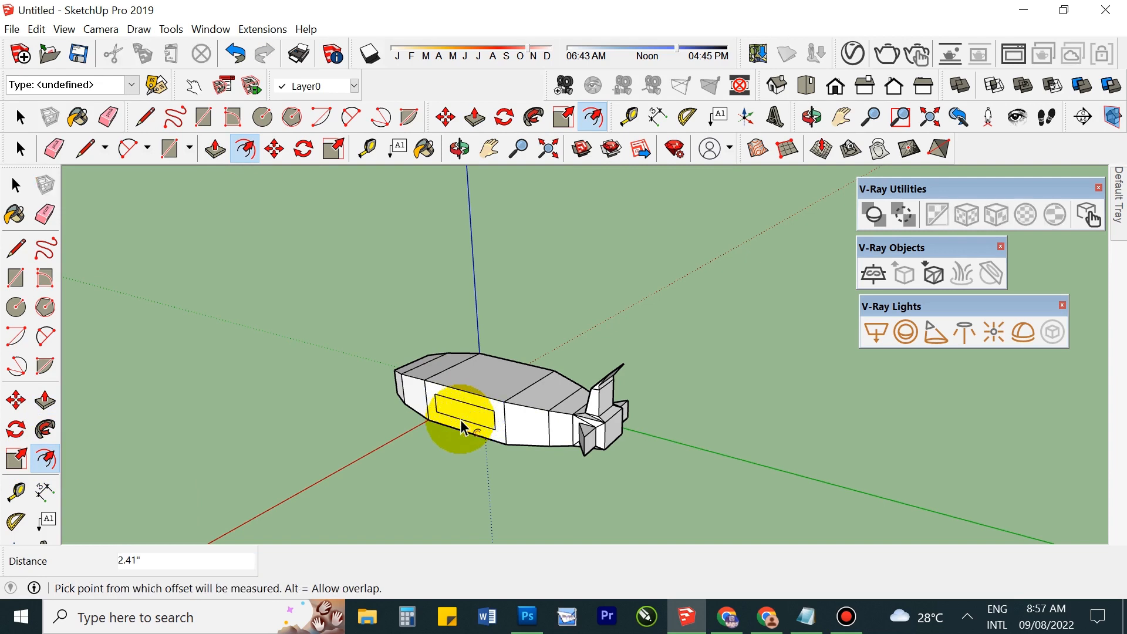
# Step: Extrude the inset middle side face outward by 15" to form the first wing
pyautogui.press('space')
pyautogui.click(489, 405)
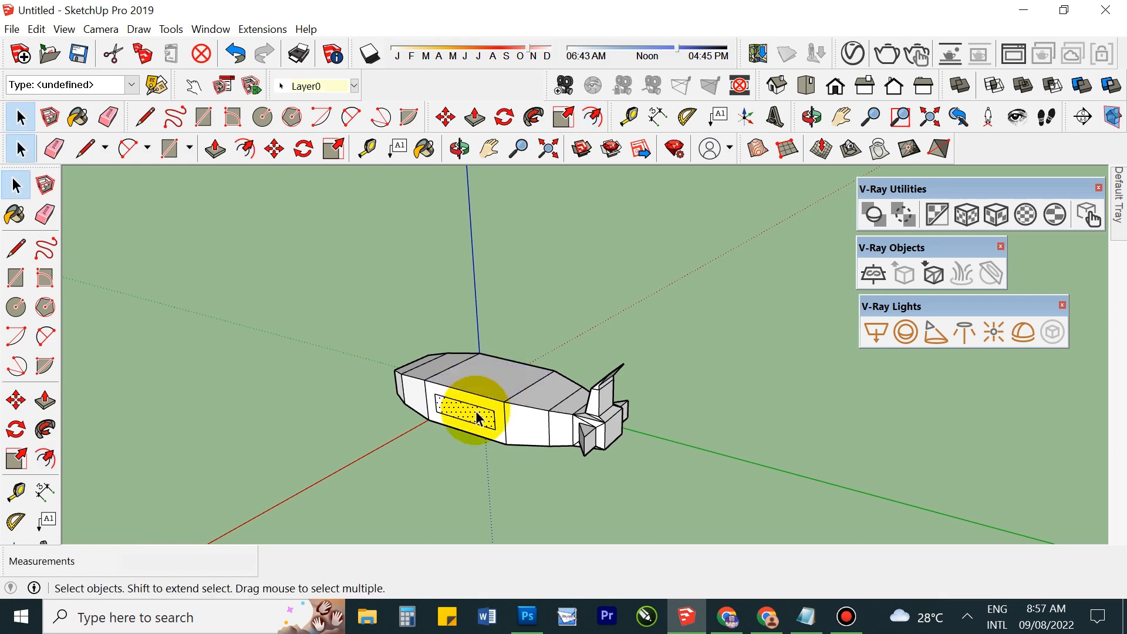
pyautogui.press('p')
pyautogui.moveTo(478, 418); pyautogui.dragTo(443, 489)
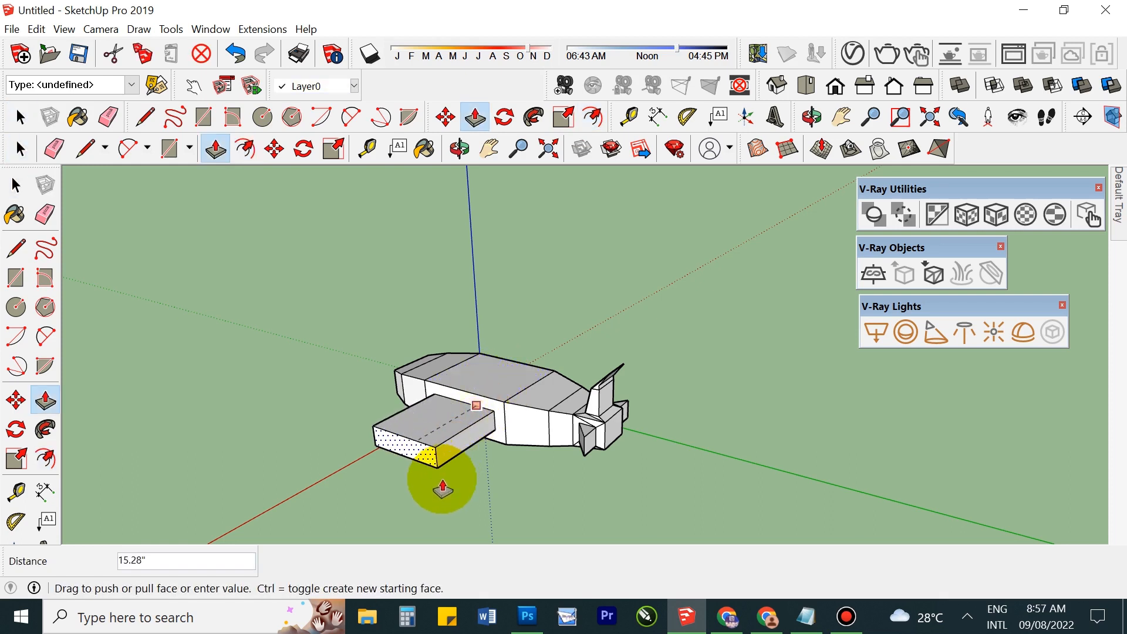
pyautogui.press('Return')
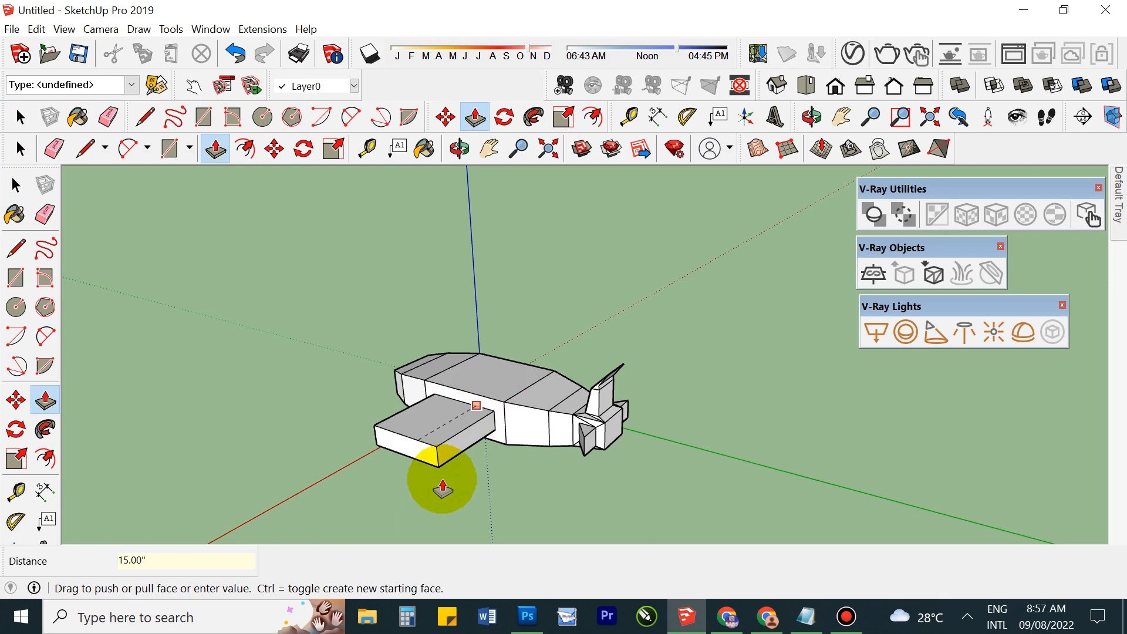
# Step: Offset the middle side face on the body's opposite side inward by 2.41"
pyautogui.press('space')
pyautogui.moveTo(637, 317); pyautogui.dragTo(641, 383, button='middle')
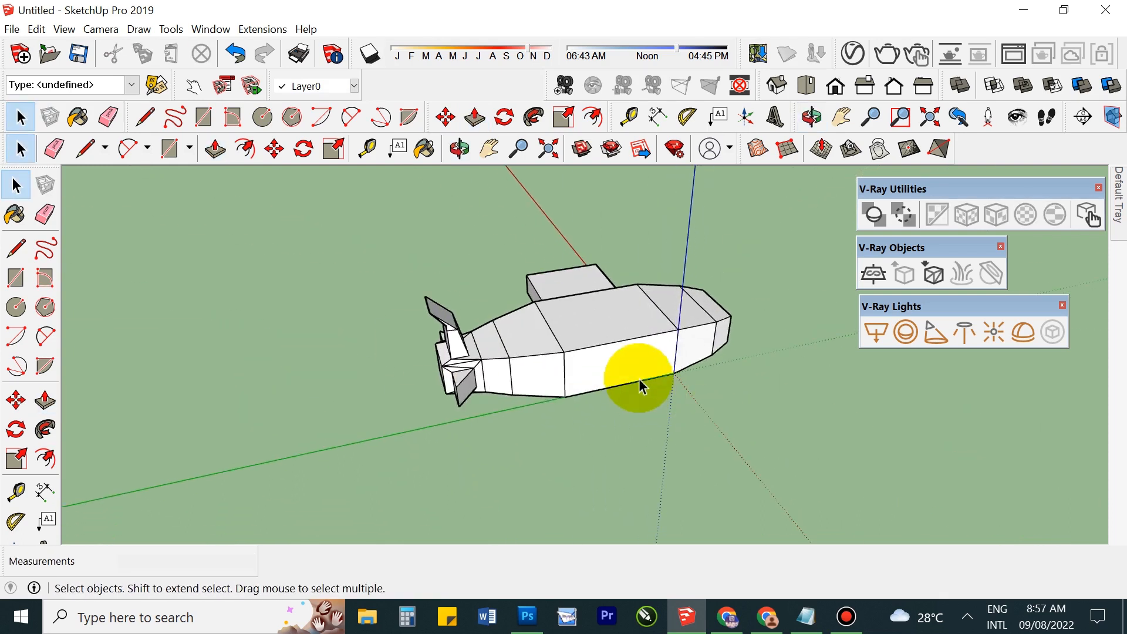
pyautogui.click(642, 382)
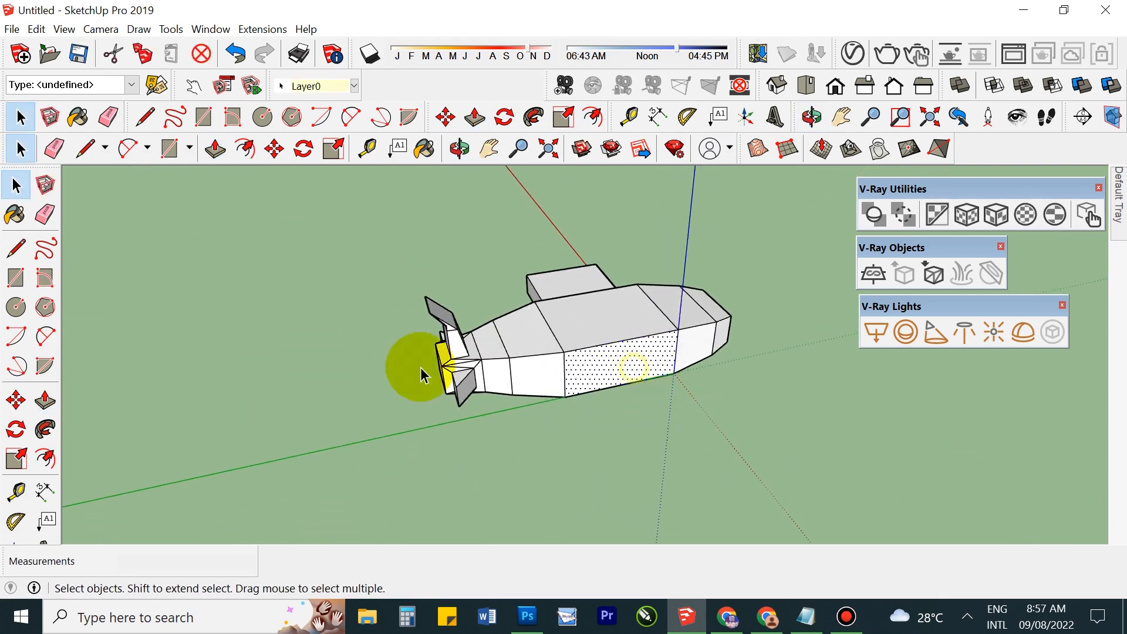
pyautogui.click(45, 459)
pyautogui.click(603, 388)
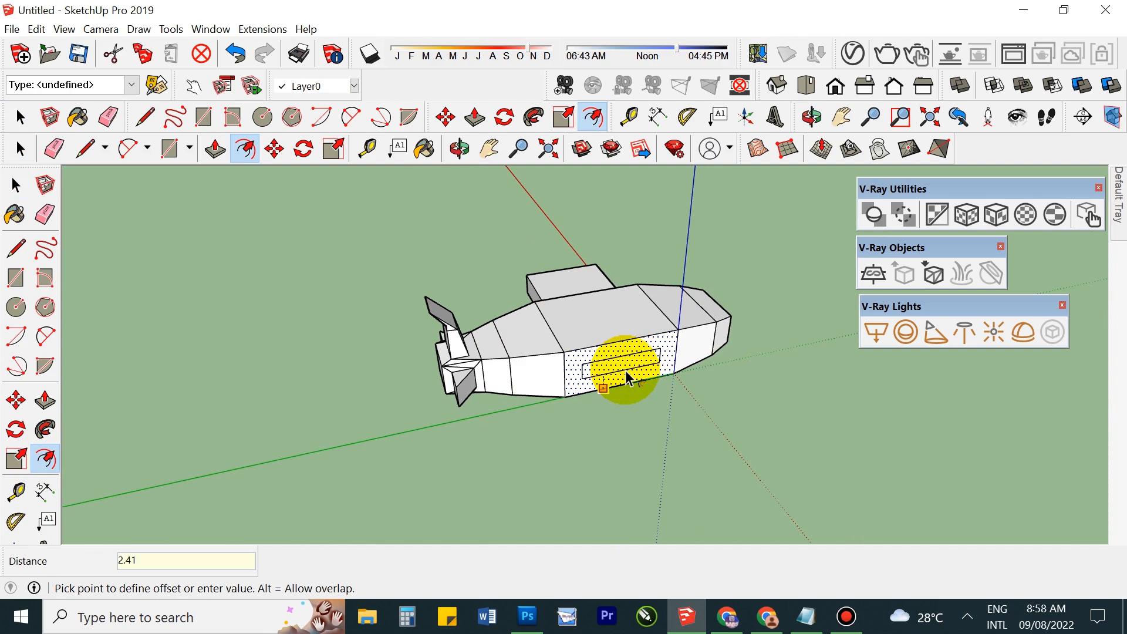
pyautogui.click(627, 379)
# Step: Extrude the inset face on the opposite side outward by 15" to form the second wing
pyautogui.press('space')
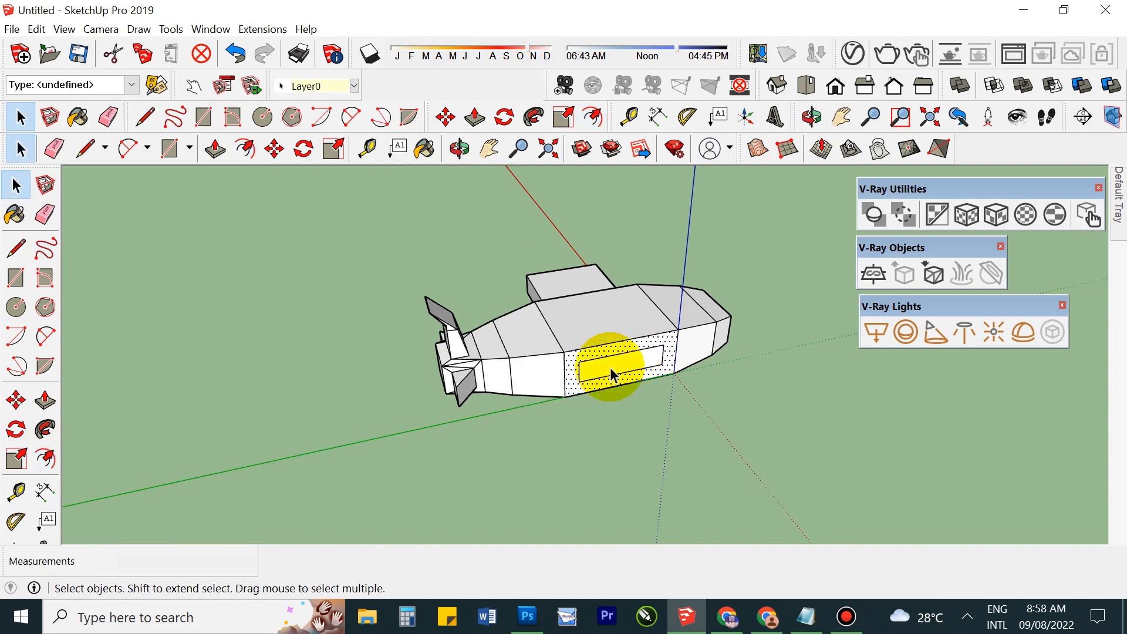
pyautogui.press('p')
pyautogui.moveTo(573, 486); pyautogui.dragTo(684, 383, button='middle')
pyautogui.click(631, 352)
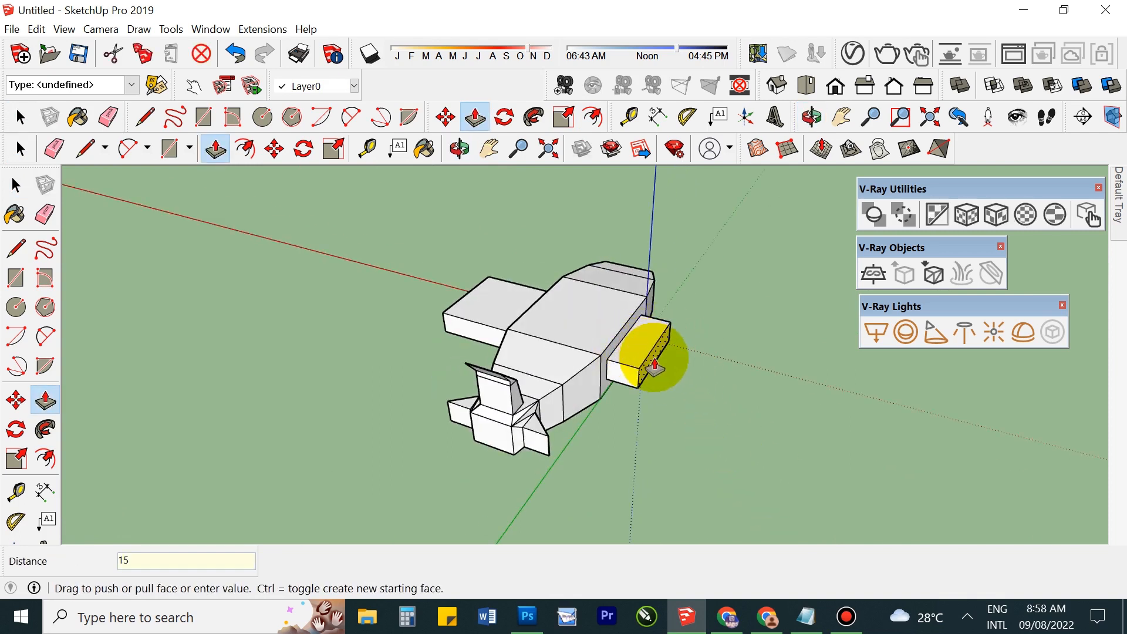
pyautogui.press('Return')
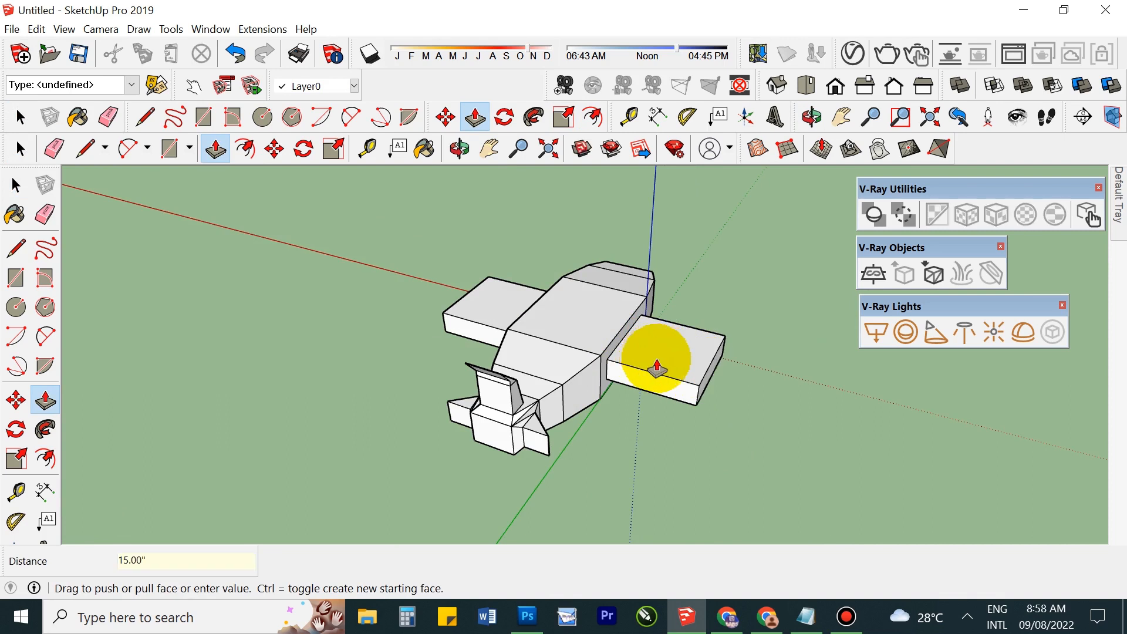
# Step: Try twice to move the second wing's outer, nose-facing bottom corner toward the finned end, first by about 7.42", undoing both moves
pyautogui.press('space')
pyautogui.moveTo(756, 377); pyautogui.dragTo(535, 354, button='middle')
pyautogui.moveTo(705, 453); pyautogui.dragTo(489, 422, button='middle')
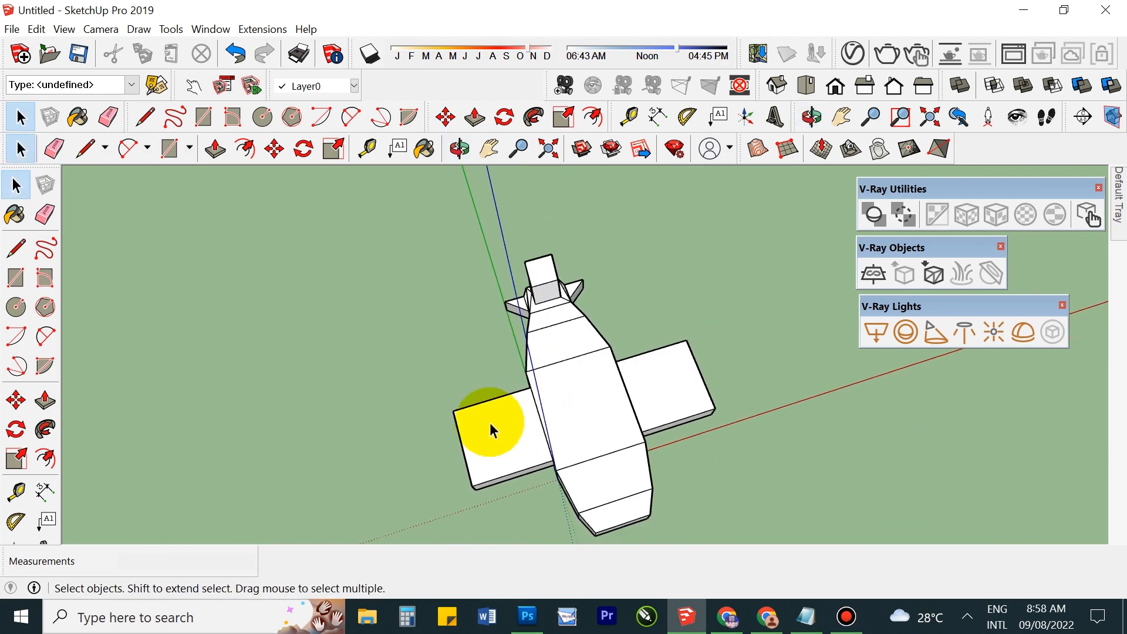
pyautogui.moveTo(408, 455); pyautogui.dragTo(564, 317, button='middle')
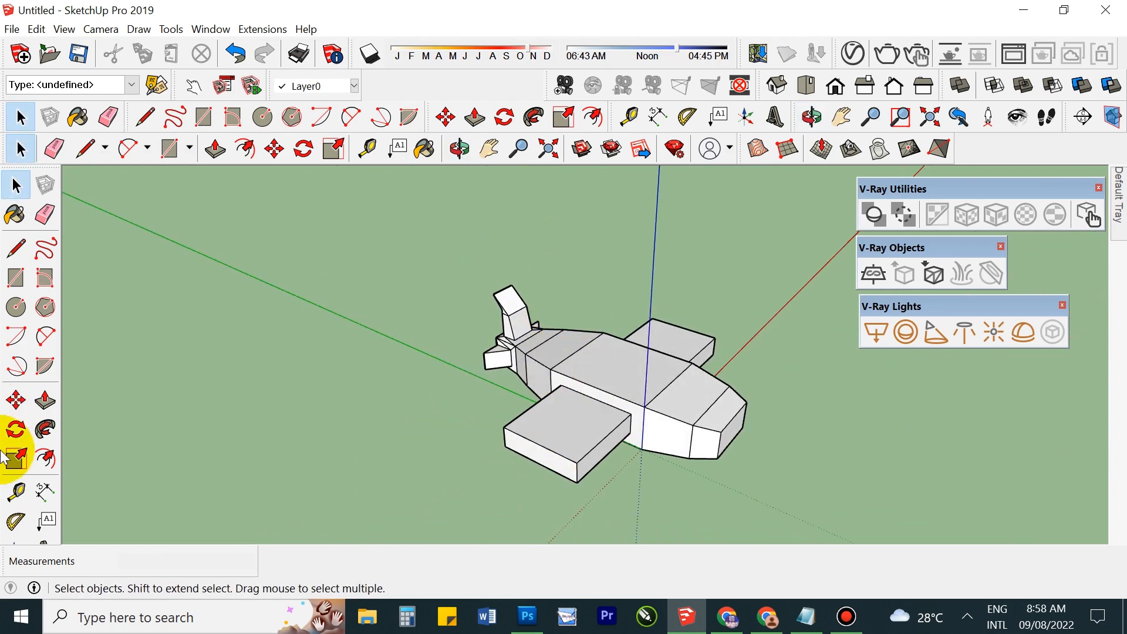
pyautogui.click(16, 400)
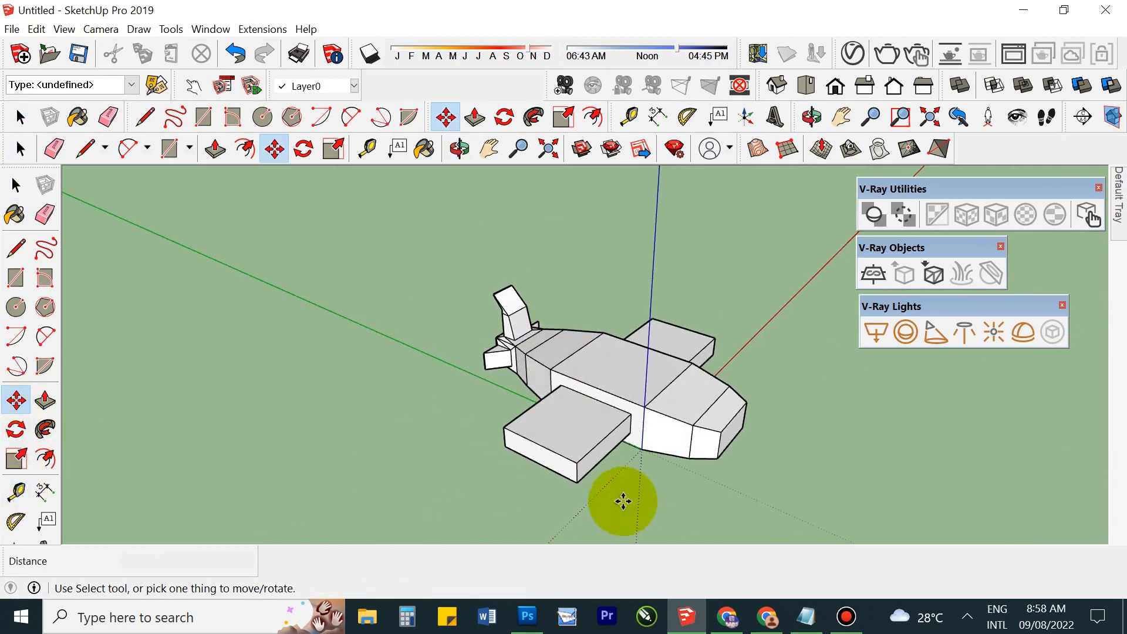
pyautogui.click(577, 476)
pyautogui.click(539, 463)
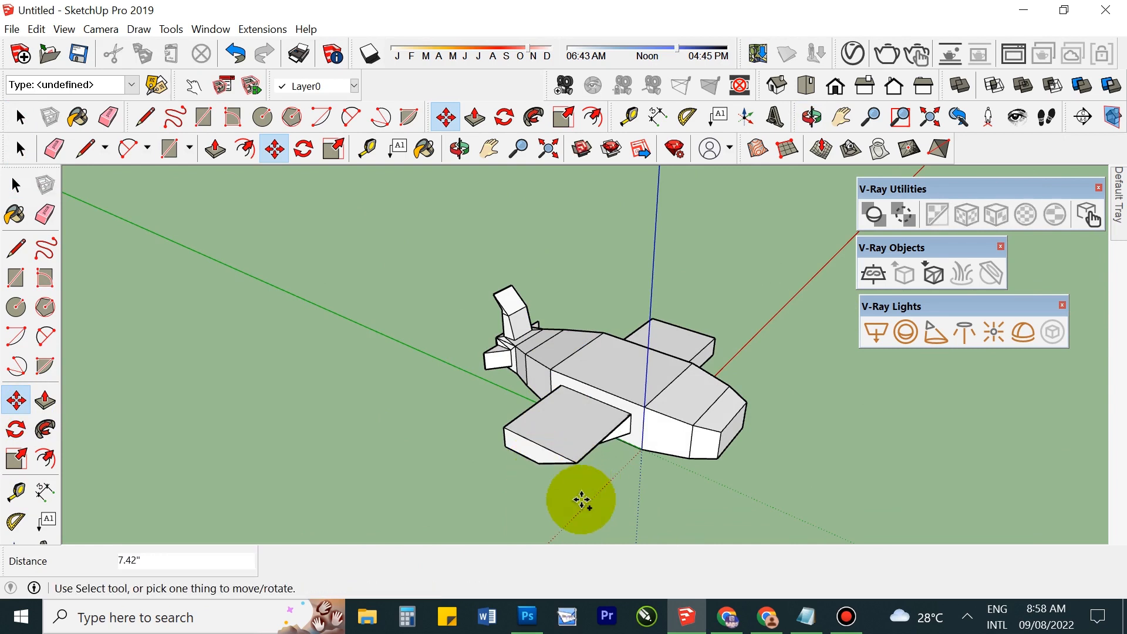
pyautogui.hotkey('ctrl', 'z')
pyautogui.click(577, 480)
pyautogui.click(552, 471)
pyautogui.hotkey('ctrl', 'z')
# Step: Taper the second wing by moving its outer, nose-facing vertical edge about 10.77" along the green axis toward the finned end
pyautogui.moveTo(585, 524); pyautogui.dragTo(569, 416, button='middle')
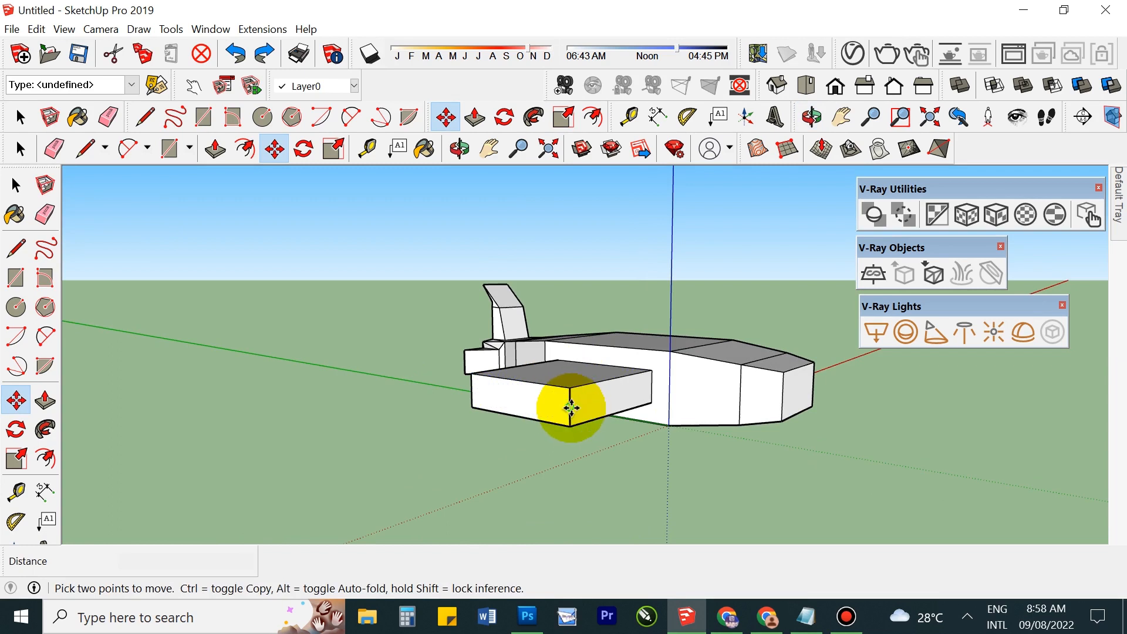
pyautogui.click(571, 407)
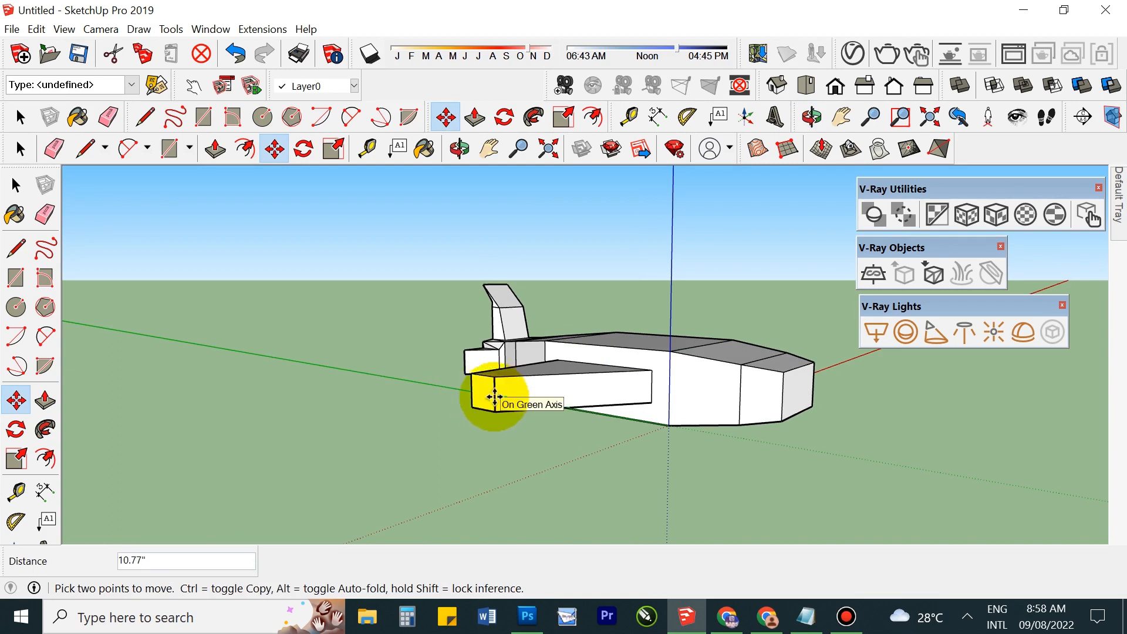
pyautogui.click(495, 398)
# Step: Taper the first wing by moving its outer, nose-facing vertical edge about 10.95" along the green axis toward the finned end
pyautogui.moveTo(649, 408); pyautogui.dragTo(566, 435, button='middle')
pyautogui.click(555, 438)
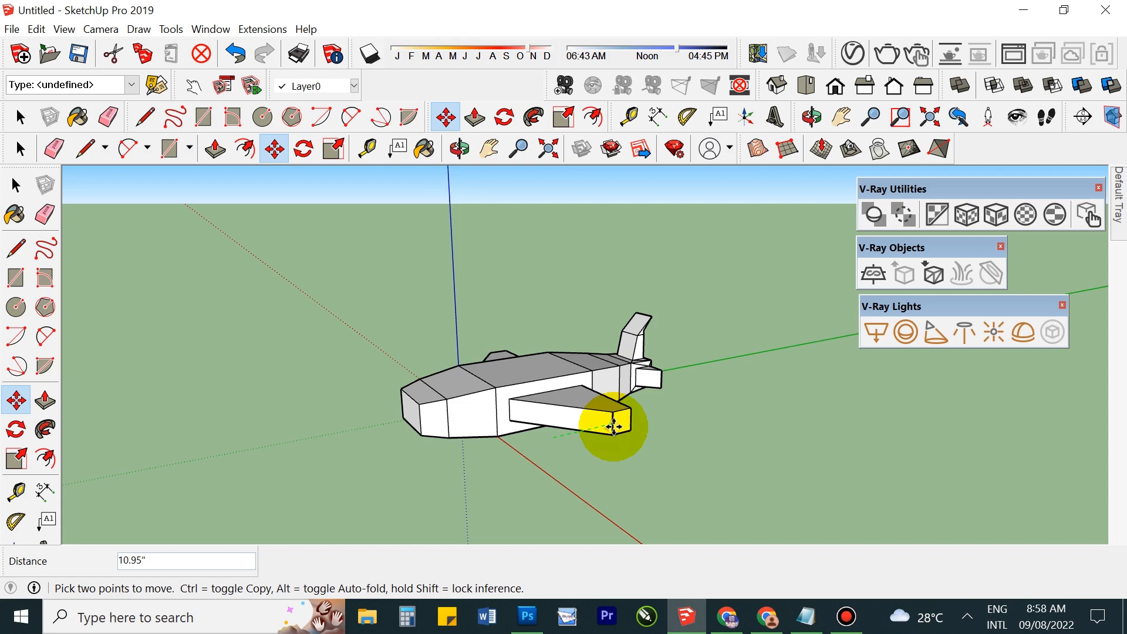
pyautogui.click(614, 427)
pyautogui.press('space')
# Step: Examine the tapered wings and the body from several angles
pyautogui.scroll(-2, 726, 446)
pyautogui.moveTo(727, 447); pyautogui.dragTo(815, 488, button='middle')
pyautogui.moveTo(756, 397); pyautogui.dragTo(798, 502, button='middle')
pyautogui.moveTo(722, 484); pyautogui.dragTo(558, 446, button='middle')
pyautogui.scroll(3, 640, 382)
pyautogui.keyDown('shift'); pyautogui.moveTo(639, 382); pyautogui.dragTo(519, 367, button='middle'); pyautogui.keyUp('shift')
pyautogui.keyDown('shift'); pyautogui.moveTo(491, 468); pyautogui.dragTo(516, 419, button='middle'); pyautogui.keyUp('shift')
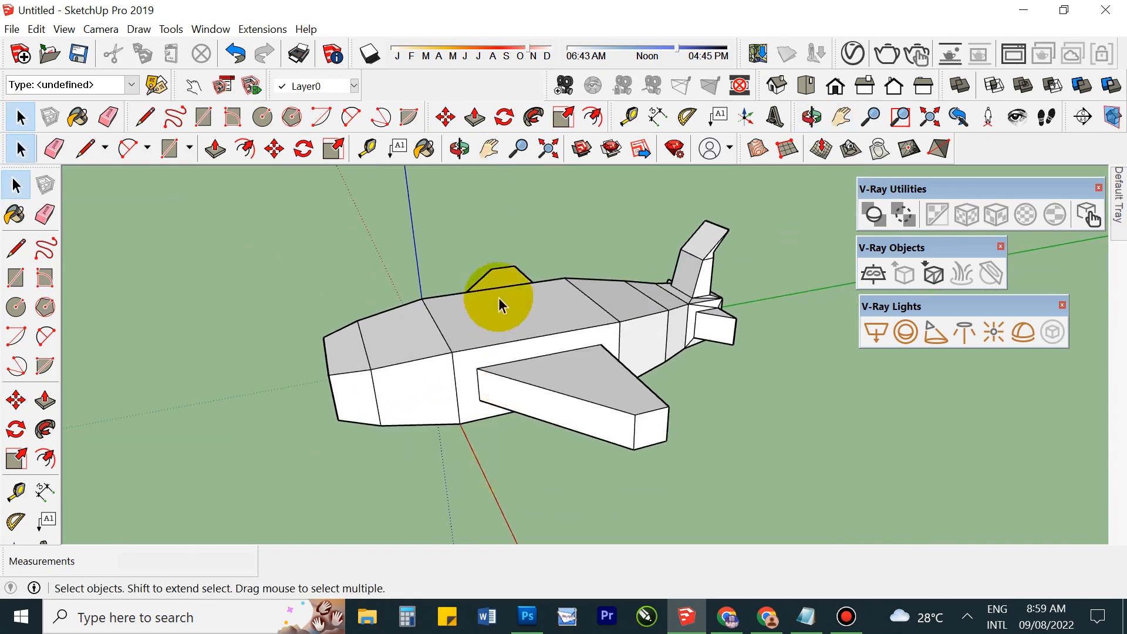
# Step: Offset the outline of the body's middle top face inward to make a smaller rectangle at its centre
pyautogui.click(502, 308)
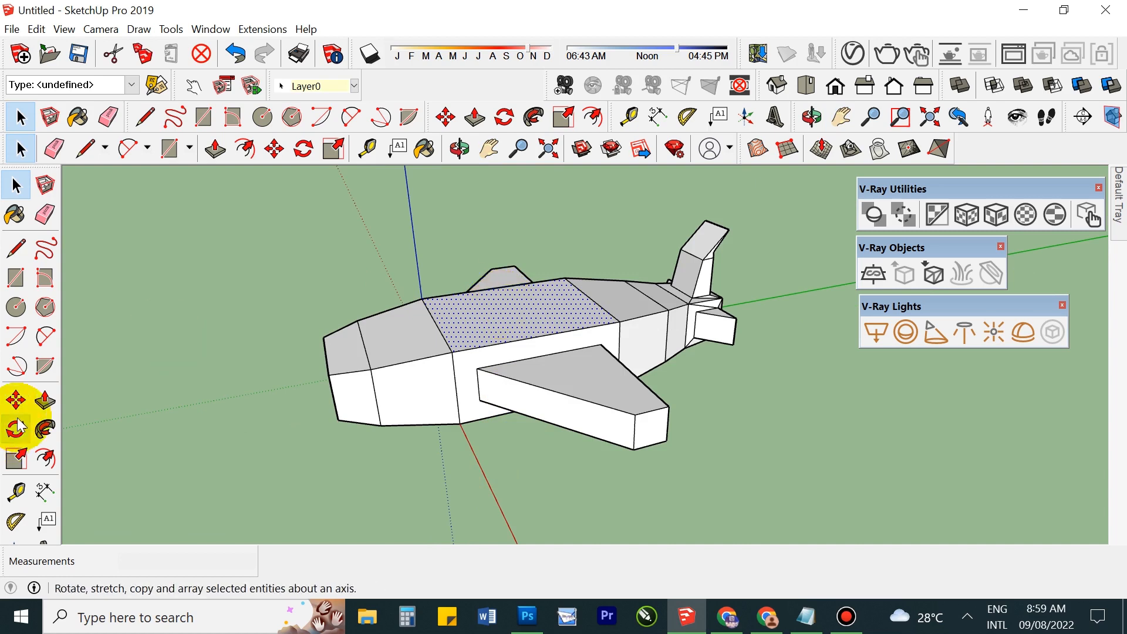
pyautogui.click(45, 458)
pyautogui.click(540, 336)
pyautogui.click(528, 335)
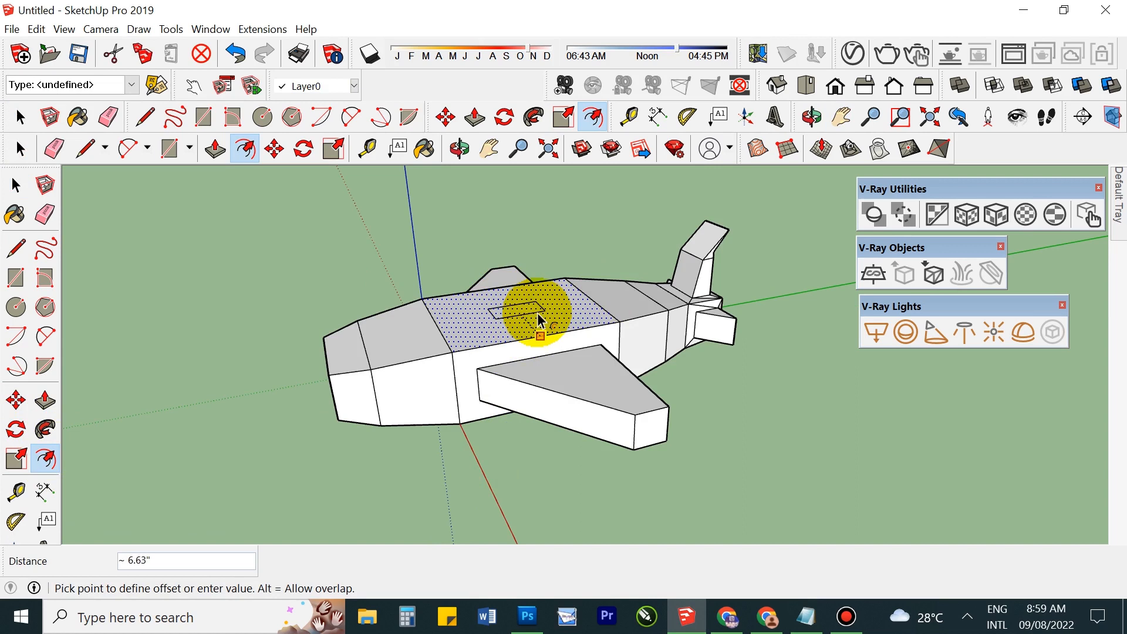
pyautogui.click(534, 327)
pyautogui.press('space')
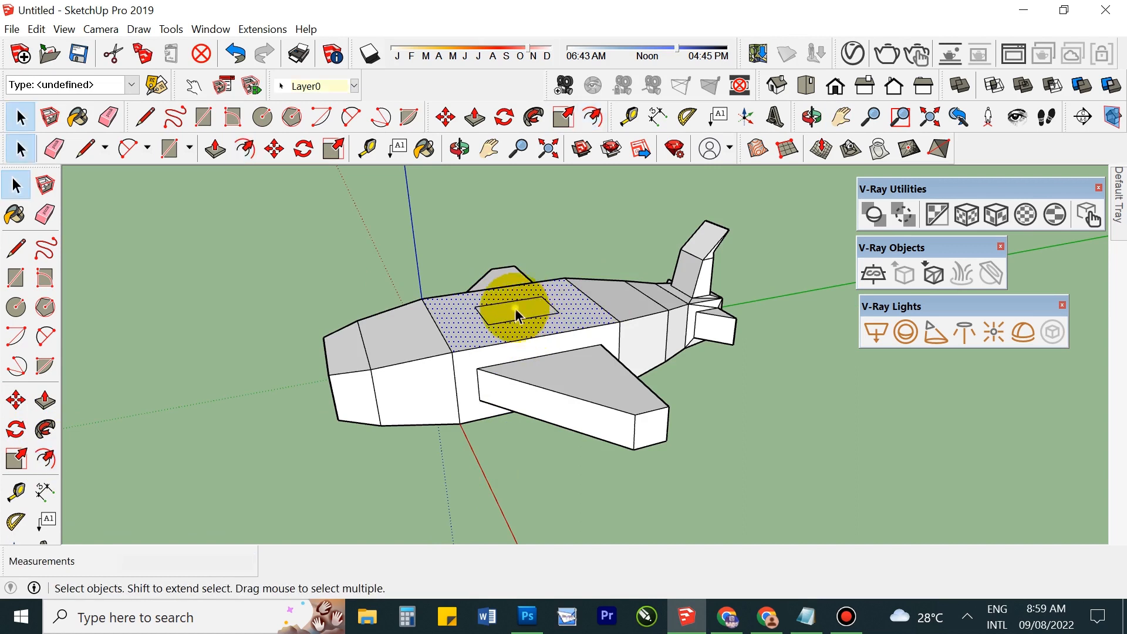
# Step: Extrude the inset rectangle on the body's top face upward into a tall block
pyautogui.press('p')
pyautogui.moveTo(516, 309); pyautogui.dragTo(584, 261)
pyautogui.press('space')
# Step: Slope the top block by moving its upper, nose-facing edge about 5" along the green axis toward the tail fin
pyautogui.moveTo(352, 307); pyautogui.dragTo(775, 259, button='middle')
pyautogui.moveTo(770, 364); pyautogui.dragTo(571, 290, button='middle')
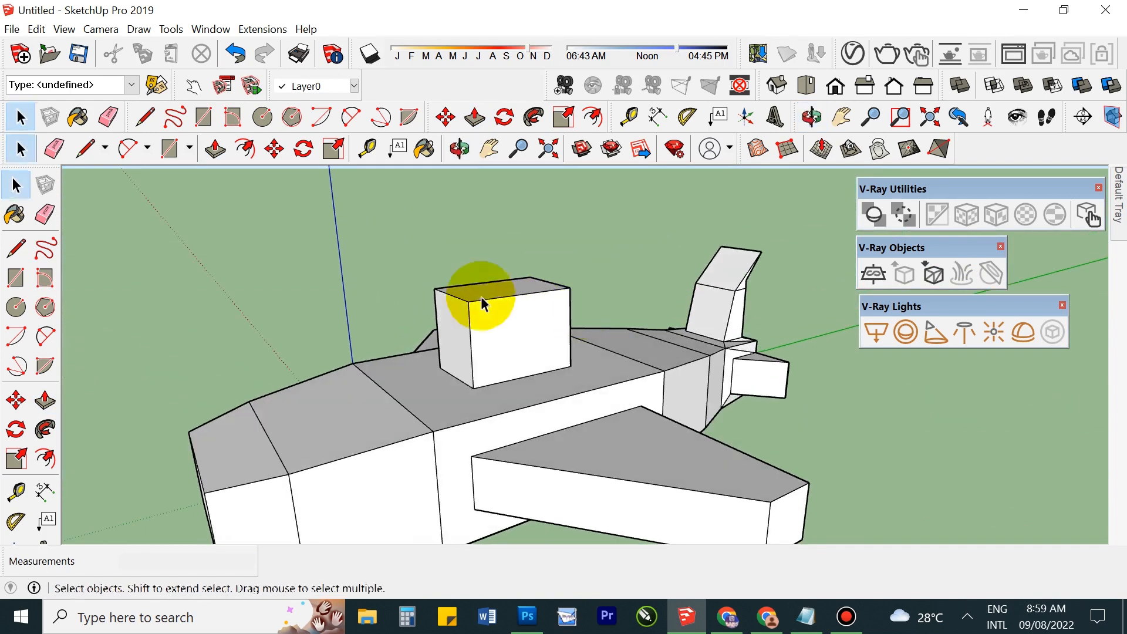
pyautogui.click(16, 400)
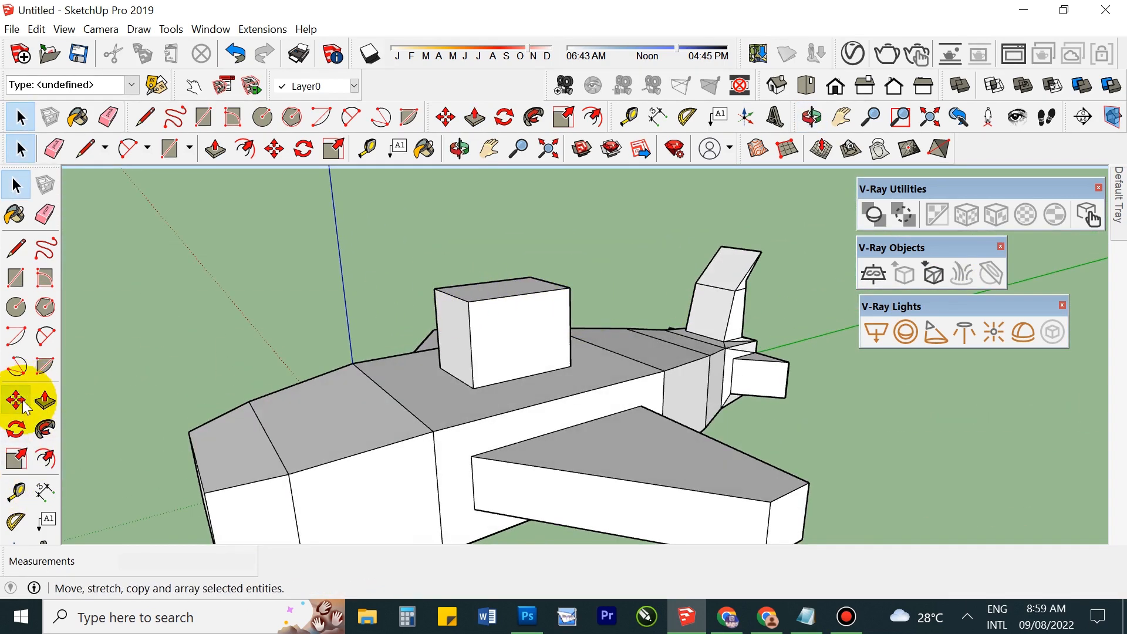
pyautogui.click(440, 297)
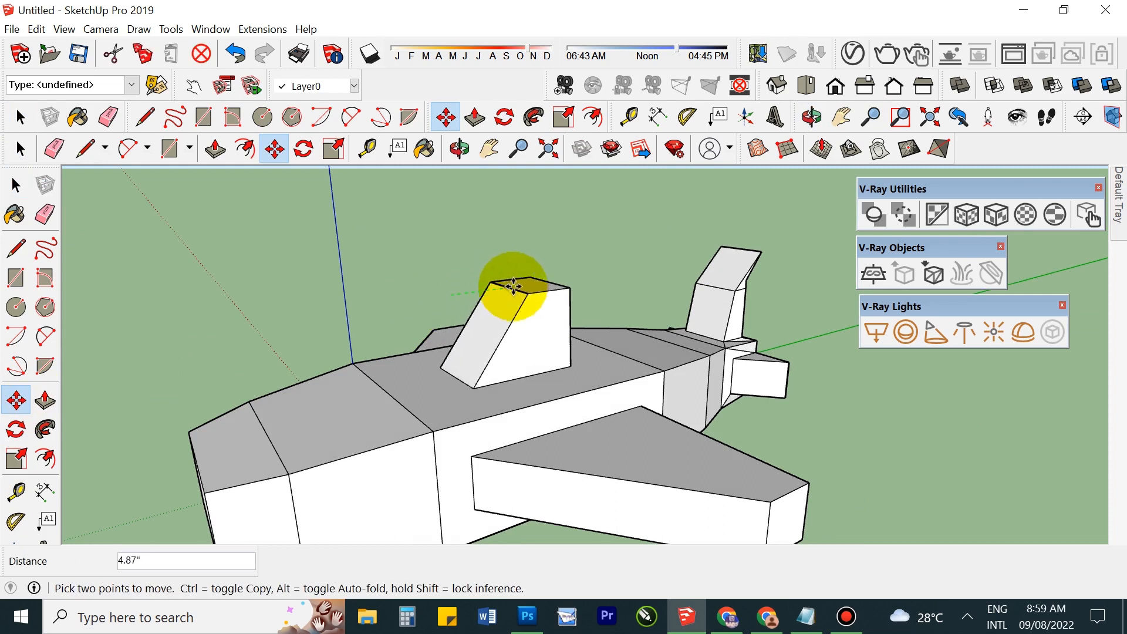
pyautogui.click(515, 286)
pyautogui.press('space')
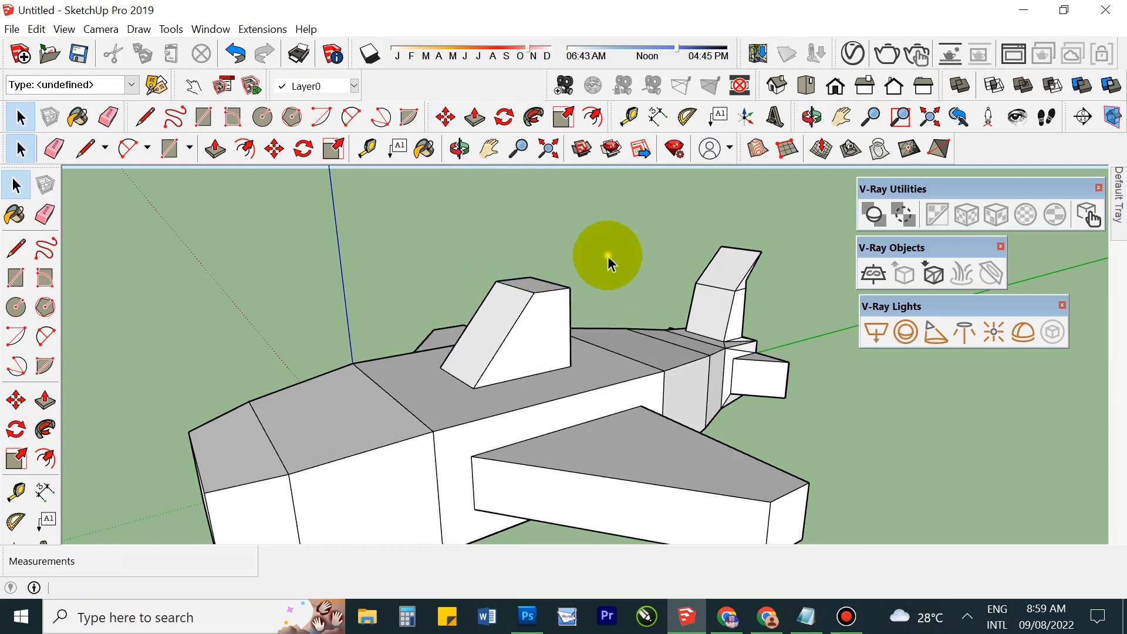
# Step: Offset the outline of the body's side face just ahead of the wing inward by 3"
pyautogui.scroll(-5, 614, 246)
pyautogui.moveTo(580, 415); pyautogui.dragTo(712, 317, button='middle')
pyautogui.moveTo(579, 486); pyautogui.dragTo(423, 339, button='middle')
pyautogui.click(448, 339)
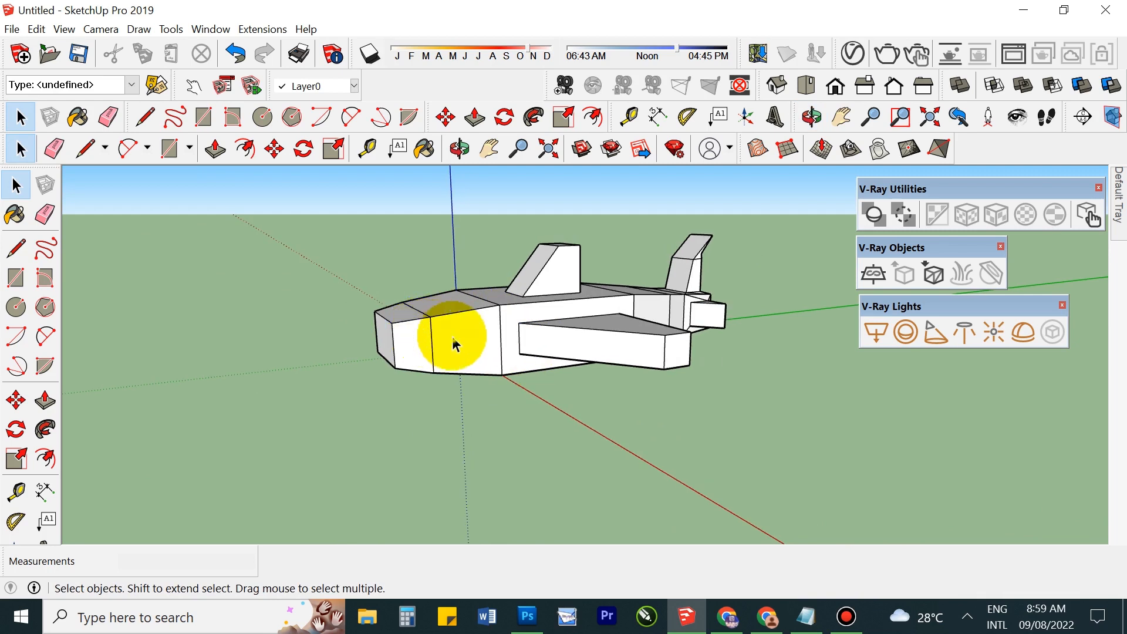
pyautogui.click(45, 459)
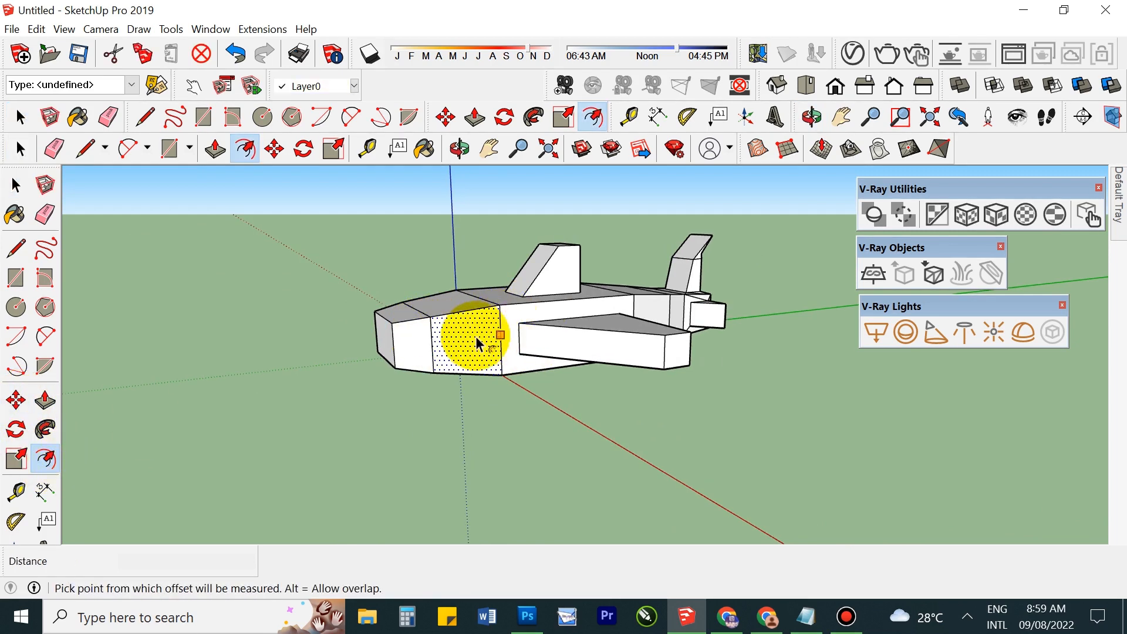
pyautogui.click(470, 309)
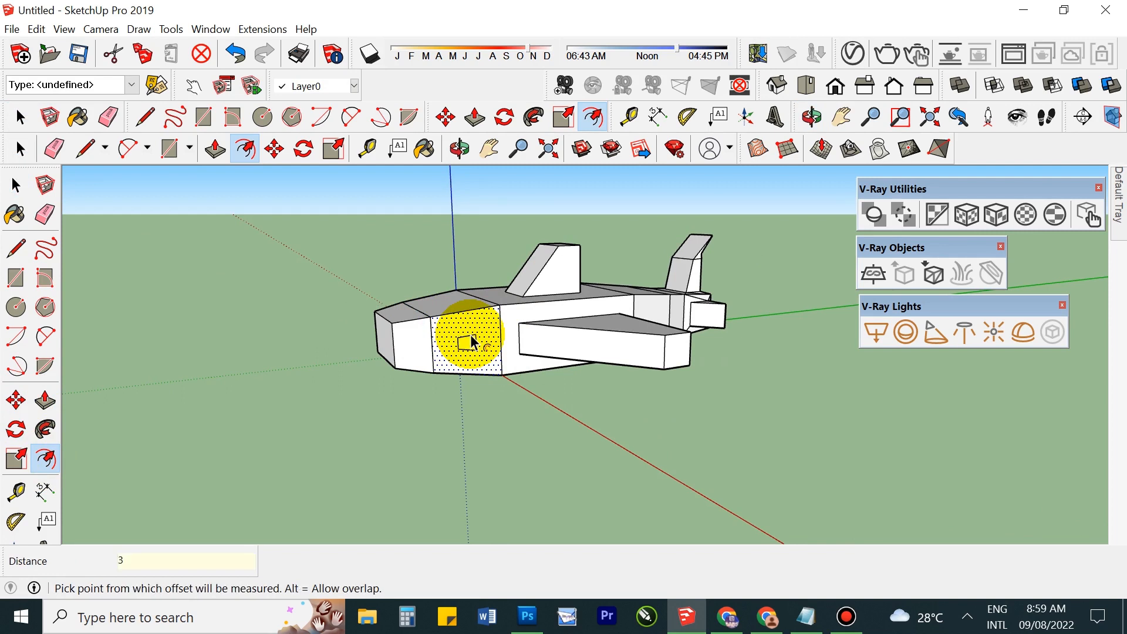
pyautogui.press('space')
# Step: Extrude the small inset face ahead of the wing outward by 5"
pyautogui.scroll(5, 464, 347)
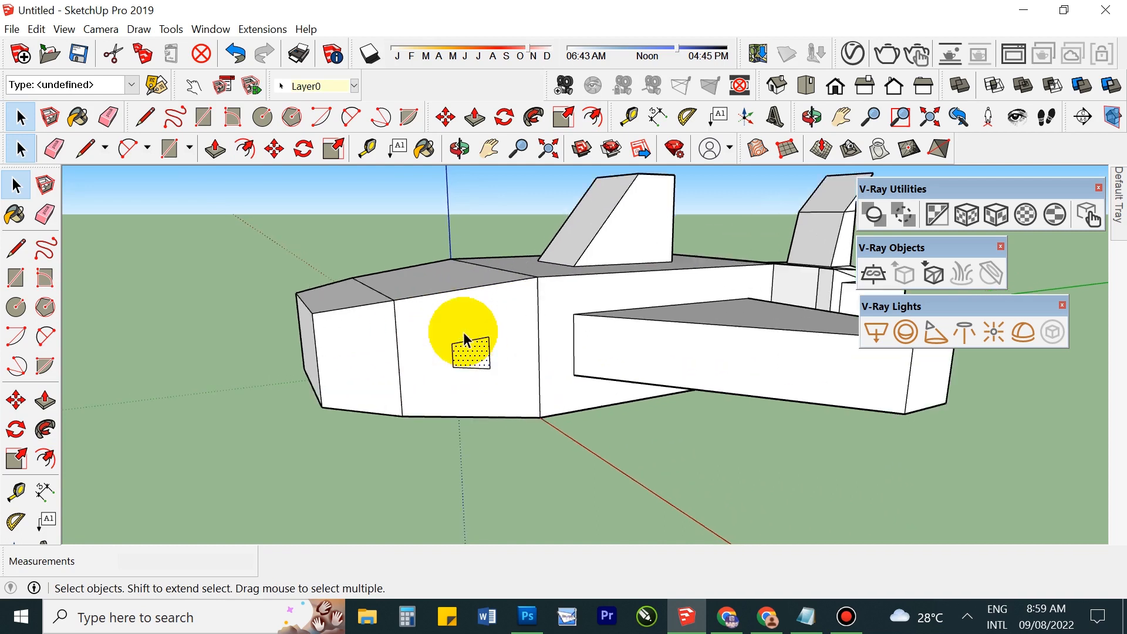
pyautogui.press('p')
pyautogui.click(475, 356)
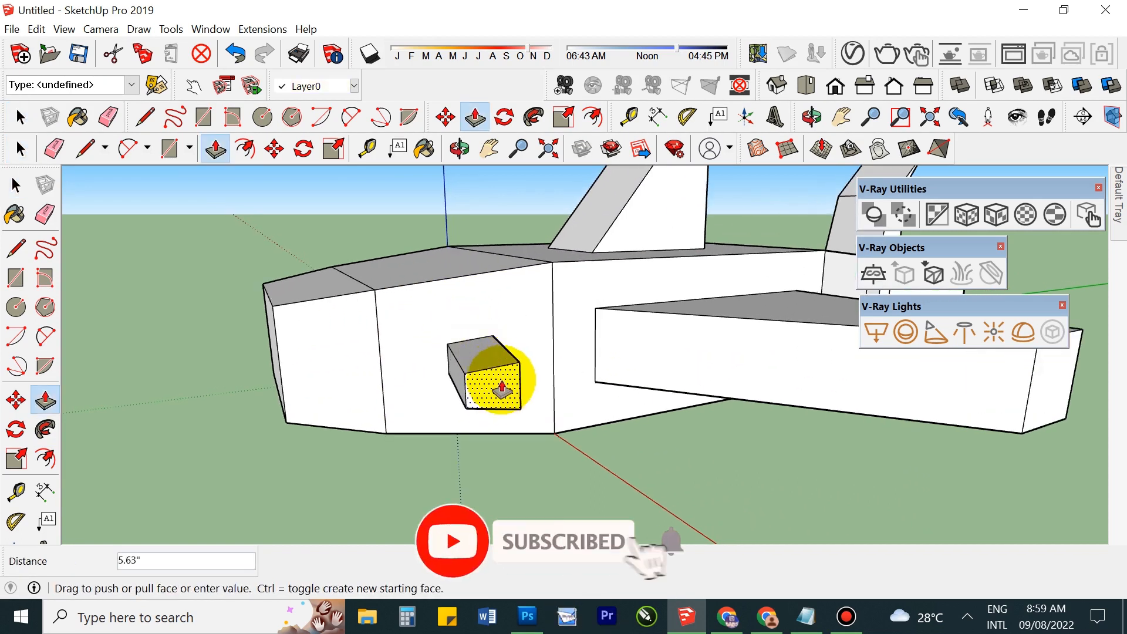
pyautogui.click(514, 368)
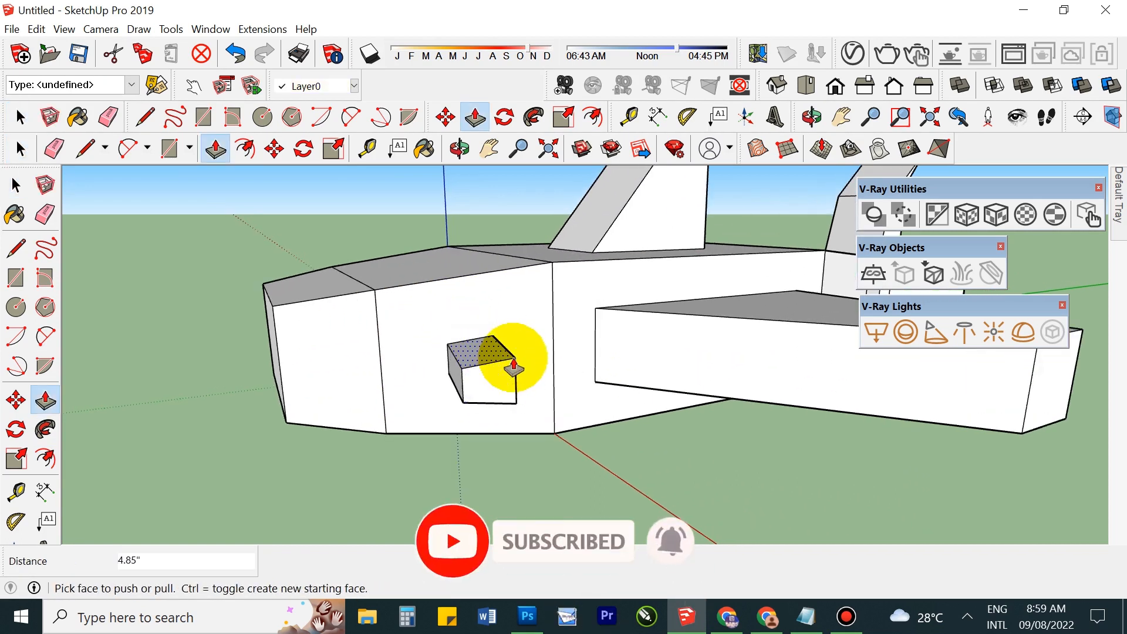
pyautogui.click(501, 389)
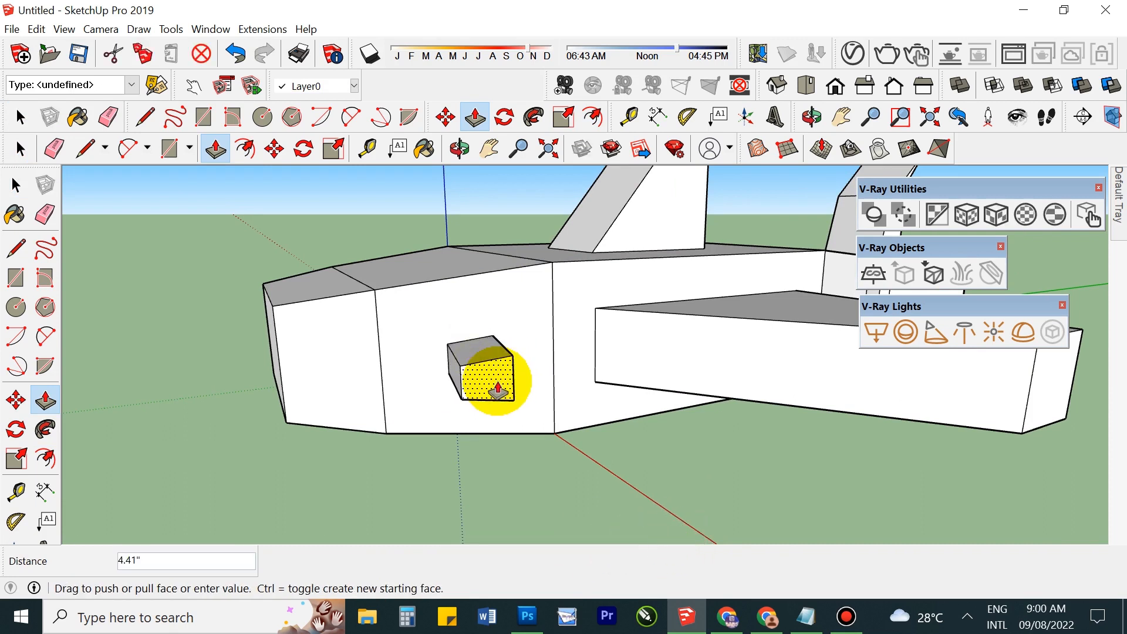
pyautogui.press('Return')
pyautogui.scroll(-2, 496, 360)
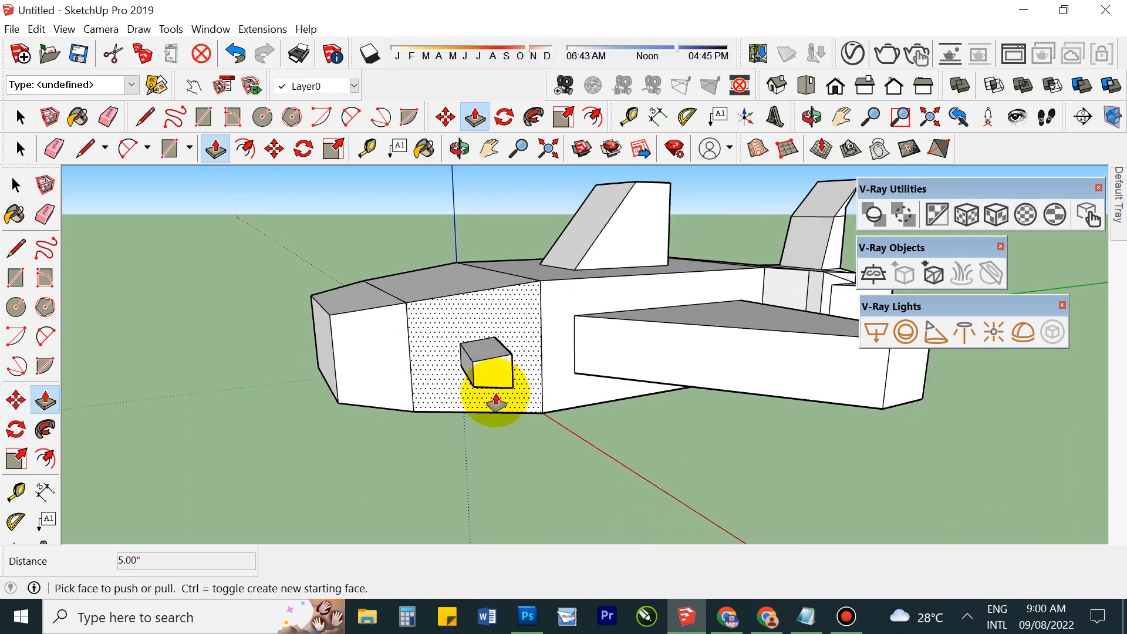
# Step: Offset the outline of the matching side face on the body's opposite side inward by 3"
pyautogui.moveTo(503, 440); pyautogui.dragTo(838, 401, button='middle')
pyautogui.moveTo(554, 332); pyautogui.dragTo(556, 413, button='middle')
pyautogui.scroll(-2, 670, 384)
pyautogui.moveTo(692, 406); pyautogui.dragTo(600, 426, button='middle')
pyautogui.press('space')
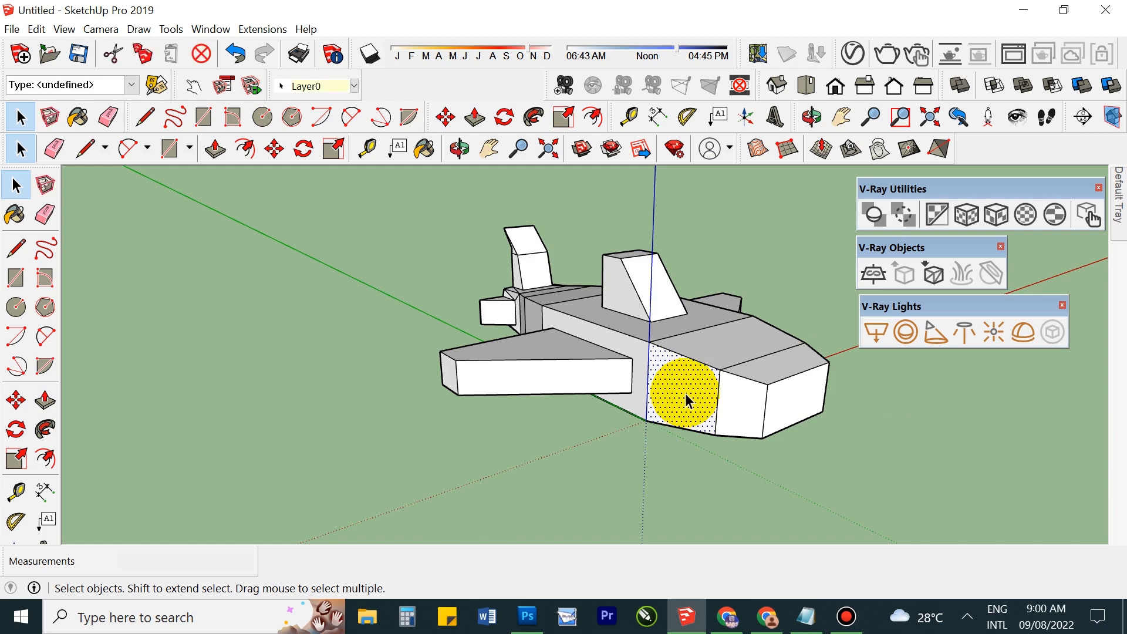
pyautogui.click(45, 459)
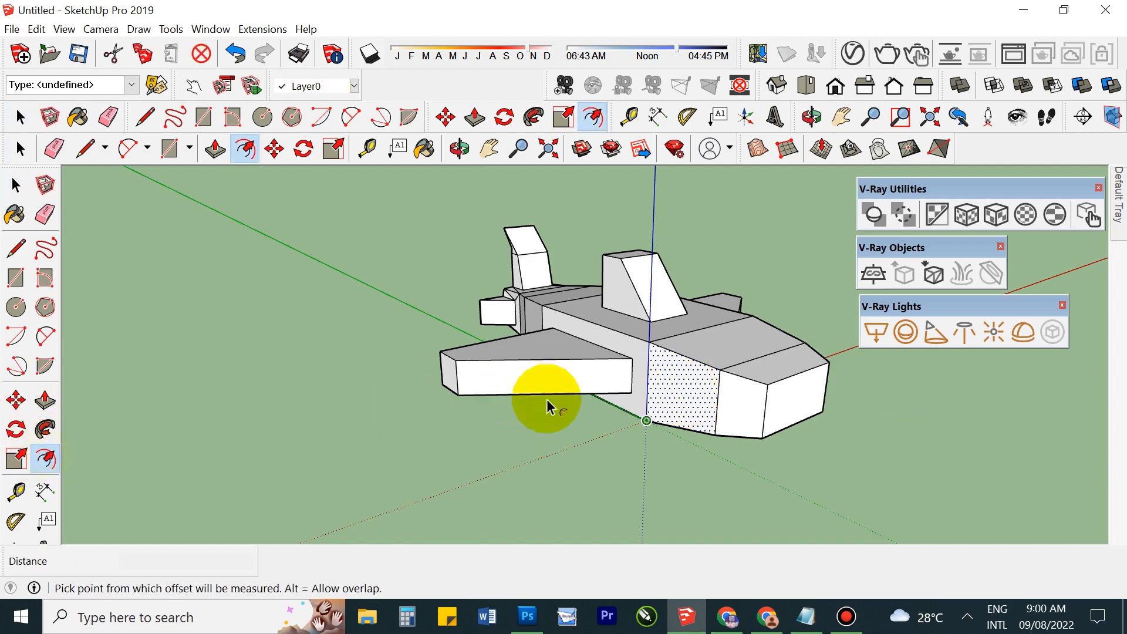
pyautogui.click(697, 399)
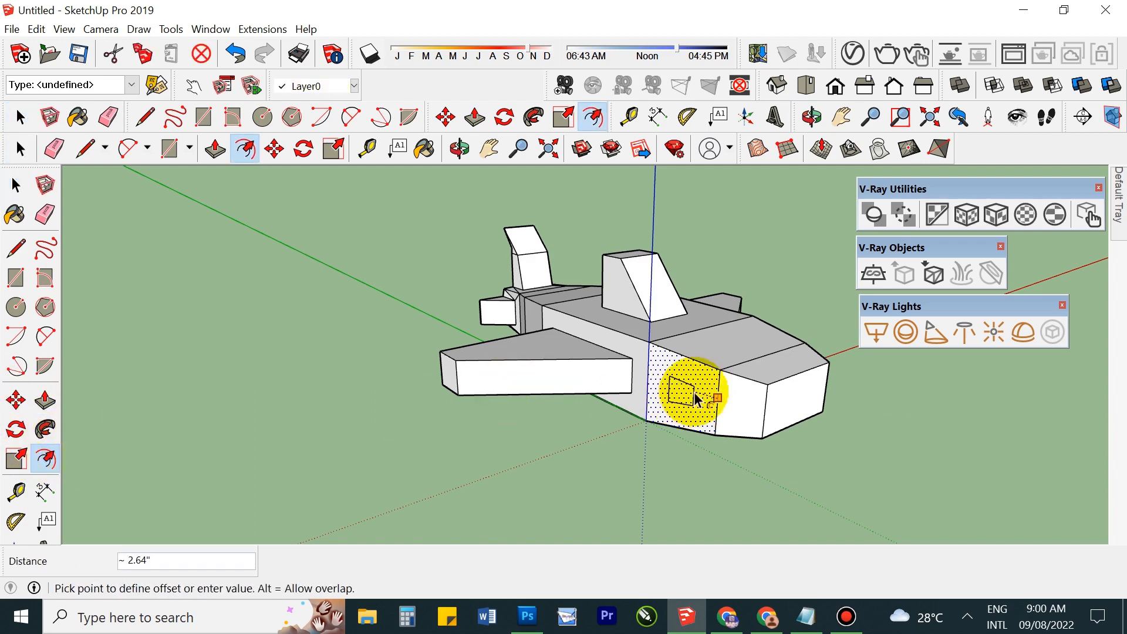
pyautogui.press('Return')
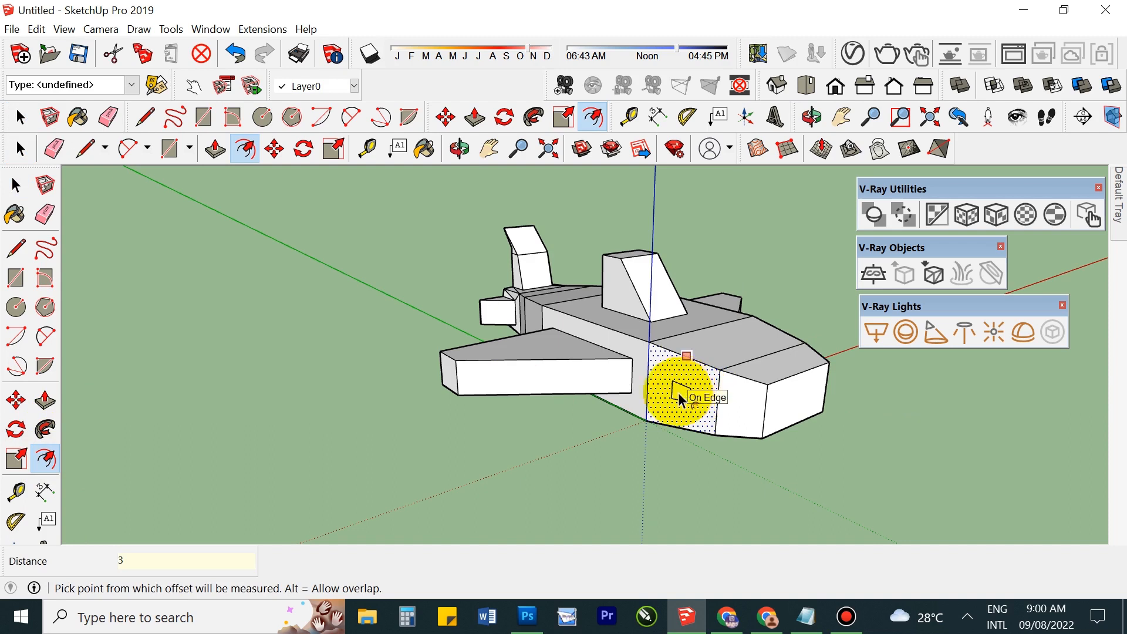
pyautogui.press('space')
# Step: Extrude the small inset face on the opposite side outward by 5"
pyautogui.click(678, 393)
pyautogui.press('p')
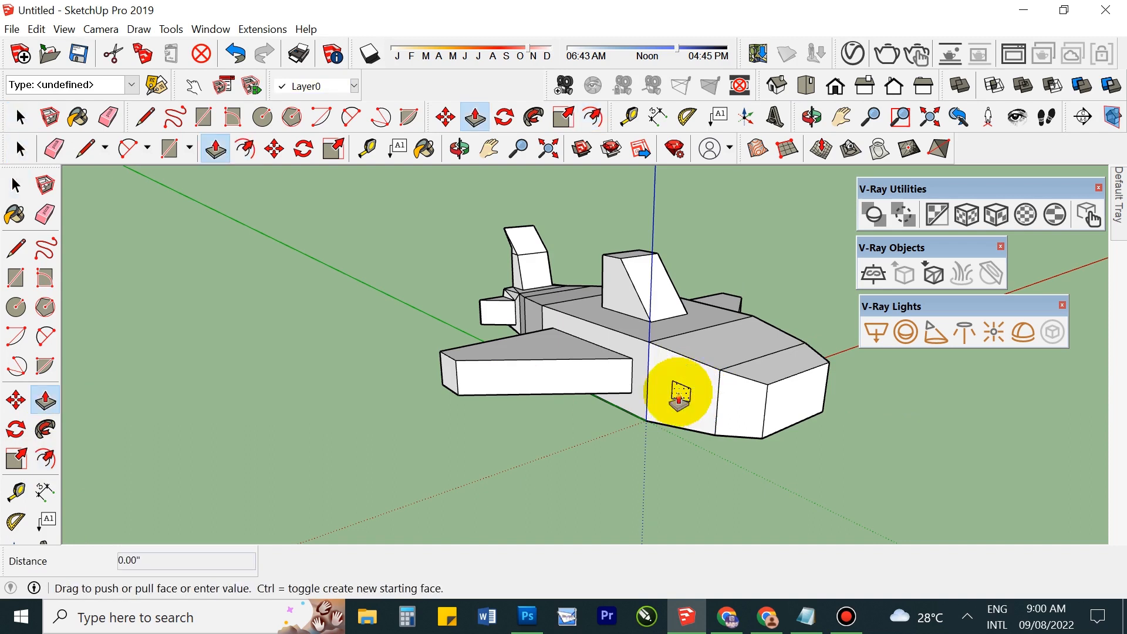
pyautogui.click(678, 393)
pyautogui.write('5')
pyautogui.press('Return')
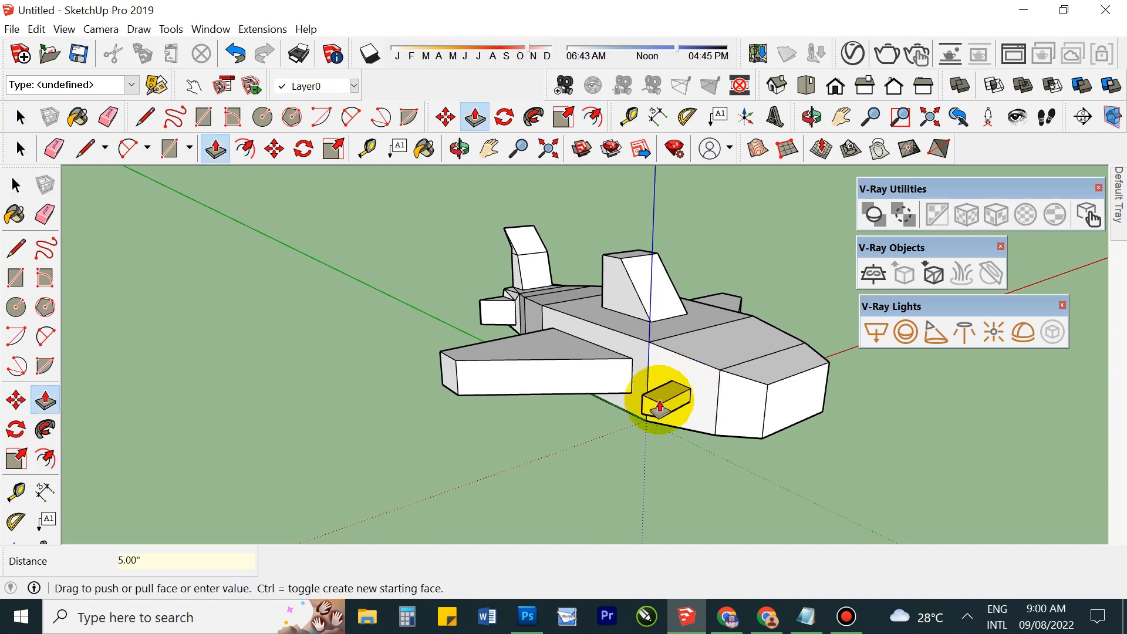
# Step: Try to move the outer, nose-facing edge of the newly extruded side block, undoing the move
pyautogui.moveTo(739, 384); pyautogui.dragTo(573, 439, button='middle')
pyautogui.moveTo(642, 491); pyautogui.dragTo(562, 425, button='middle')
pyautogui.press('space')
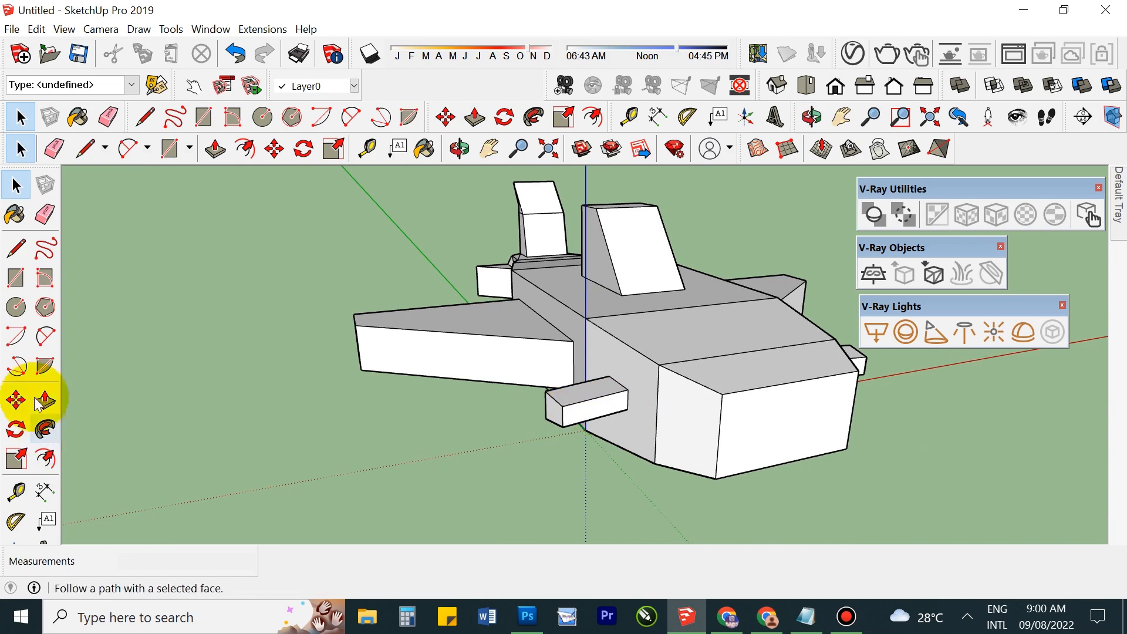
pyautogui.click(15, 400)
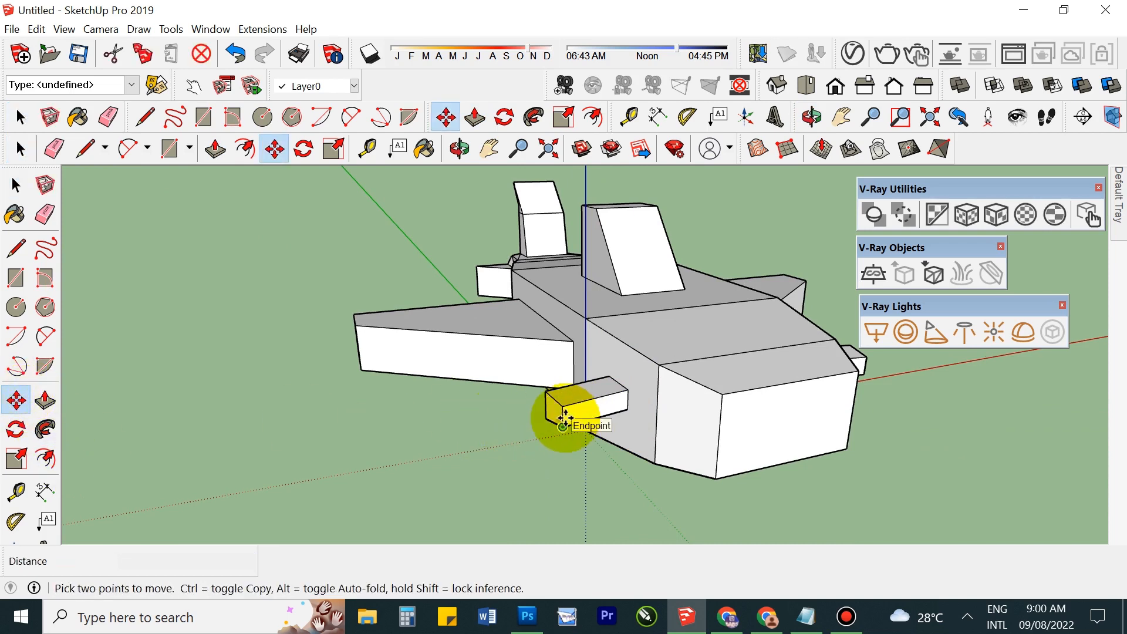
pyautogui.click(563, 417)
pyautogui.click(560, 413)
pyautogui.hotkey('ctrl', 'z')
# Step: Taper the newly extruded side block into a wedge by moving its outer, nose-facing vertical edge about 5.03" to the body
pyautogui.moveTo(521, 445); pyautogui.dragTo(722, 375, button='middle')
pyautogui.scroll(2, 723, 375)
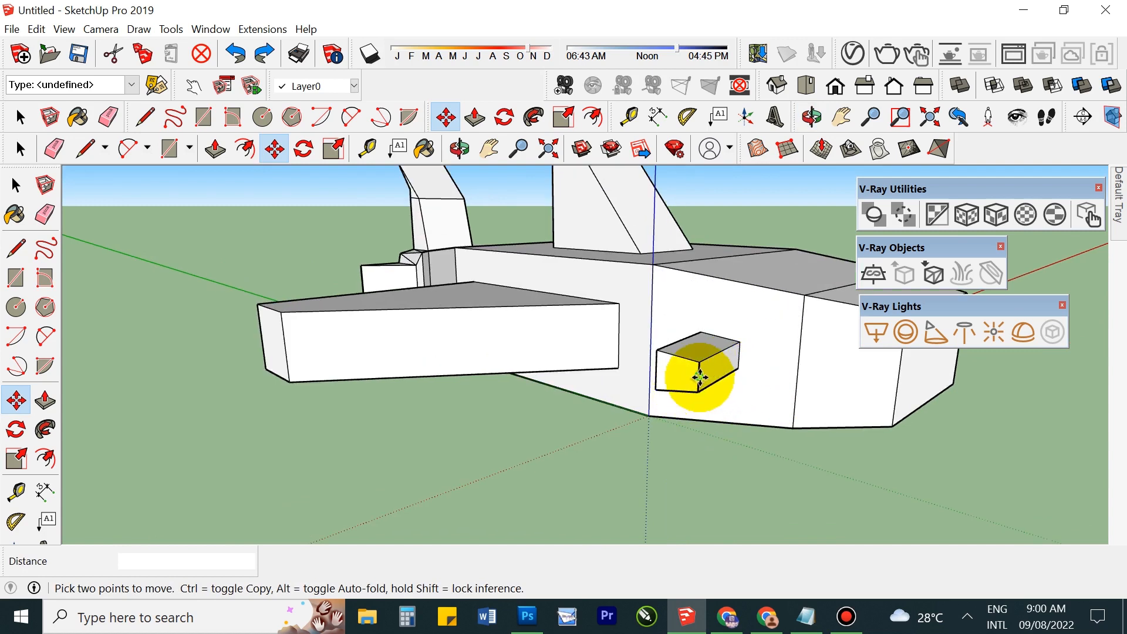
pyautogui.click(699, 377)
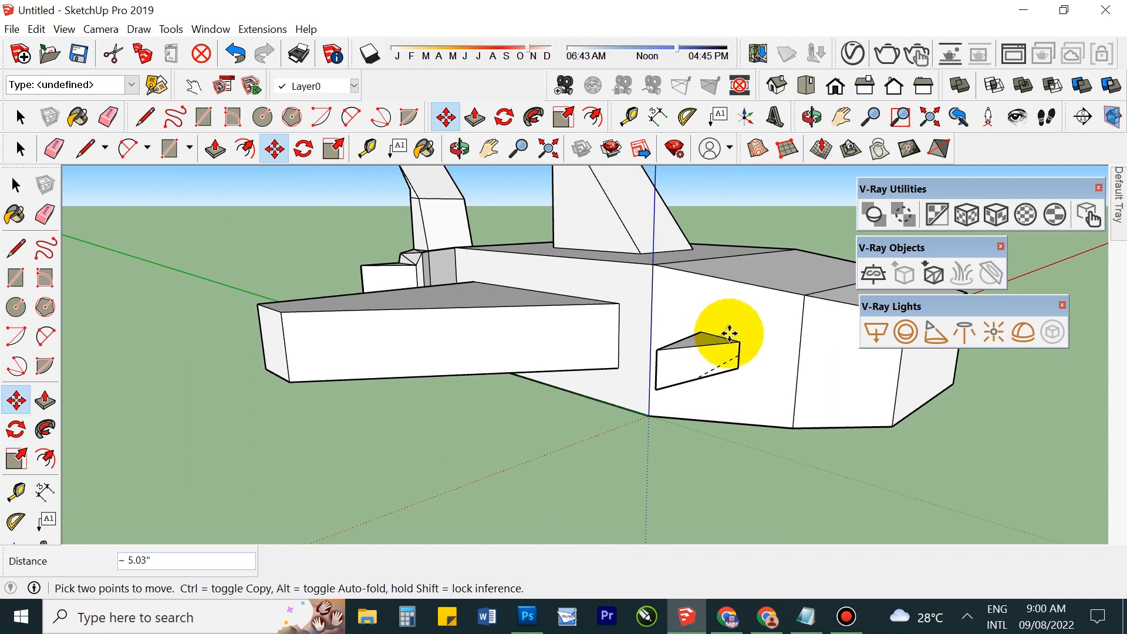
pyautogui.click(730, 333)
# Step: Taper the other small side block into a wedge by moving its outer, nose-facing vertical edge about 4.92"
pyautogui.scroll(-1, 768, 376)
pyautogui.moveTo(778, 377); pyautogui.dragTo(376, 355, button='middle')
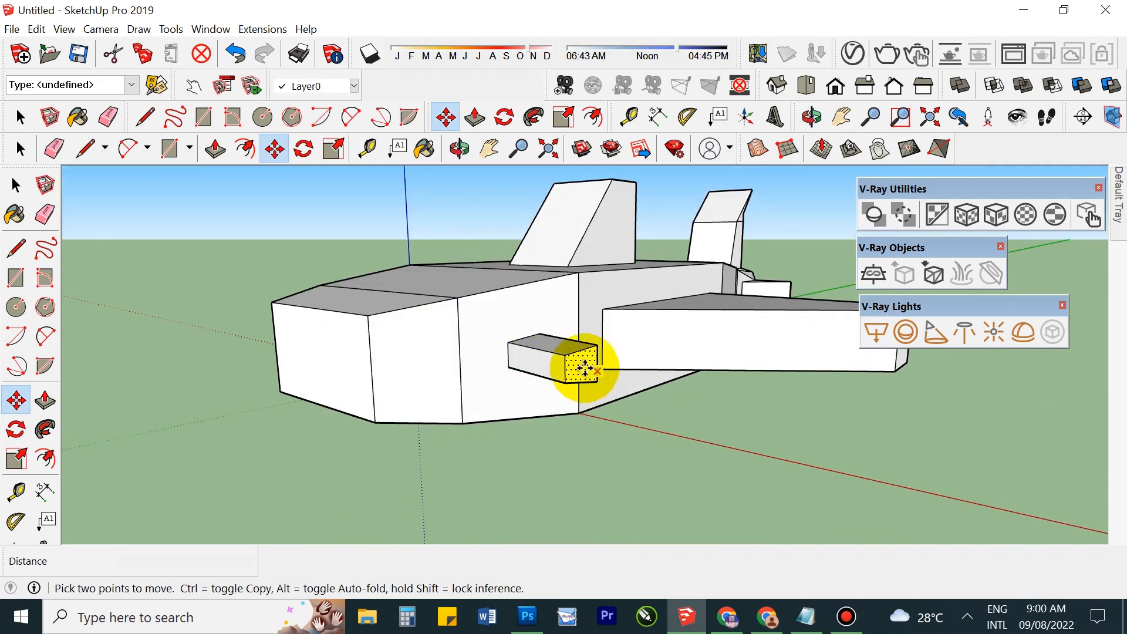
pyautogui.moveTo(569, 370); pyautogui.dragTo(596, 327)
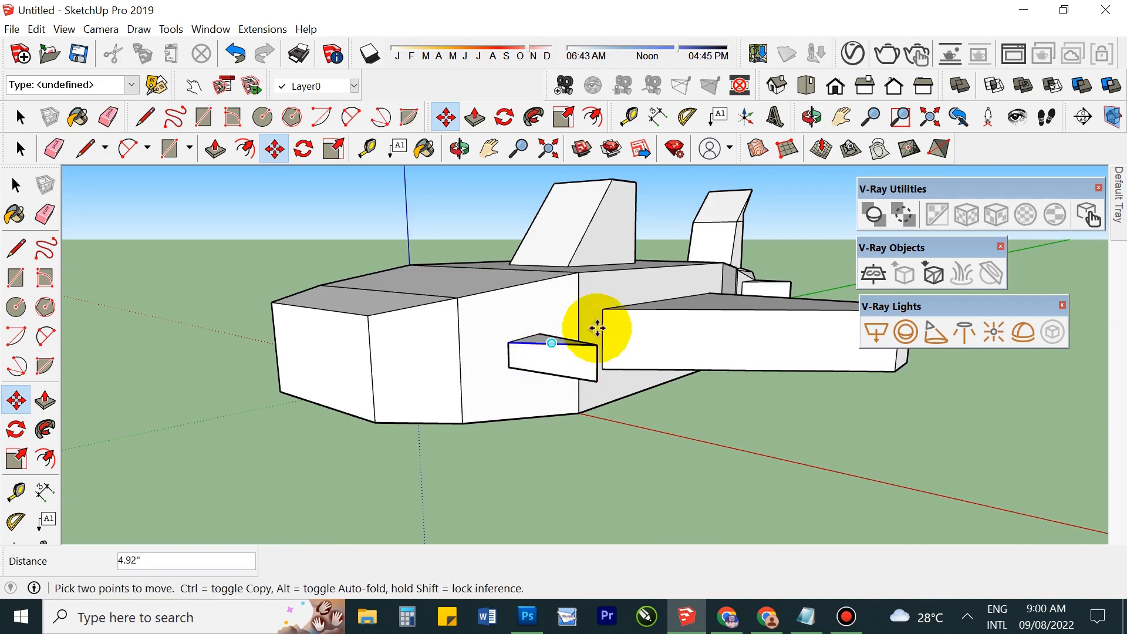
pyautogui.press('space')
# Step: Select the whole airplane and make it a component
pyautogui.scroll(-3, 672, 320)
pyautogui.moveTo(673, 320); pyautogui.dragTo(642, 376, button='middle')
pyautogui.scroll(3, 638, 294)
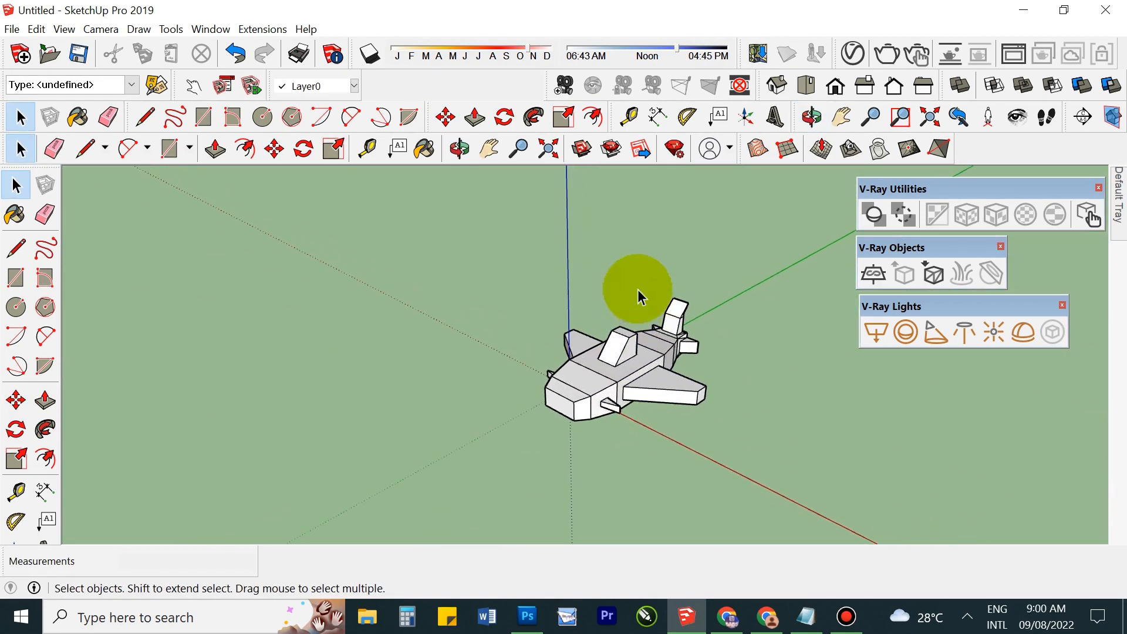
pyautogui.moveTo(447, 242); pyautogui.dragTo(786, 487)
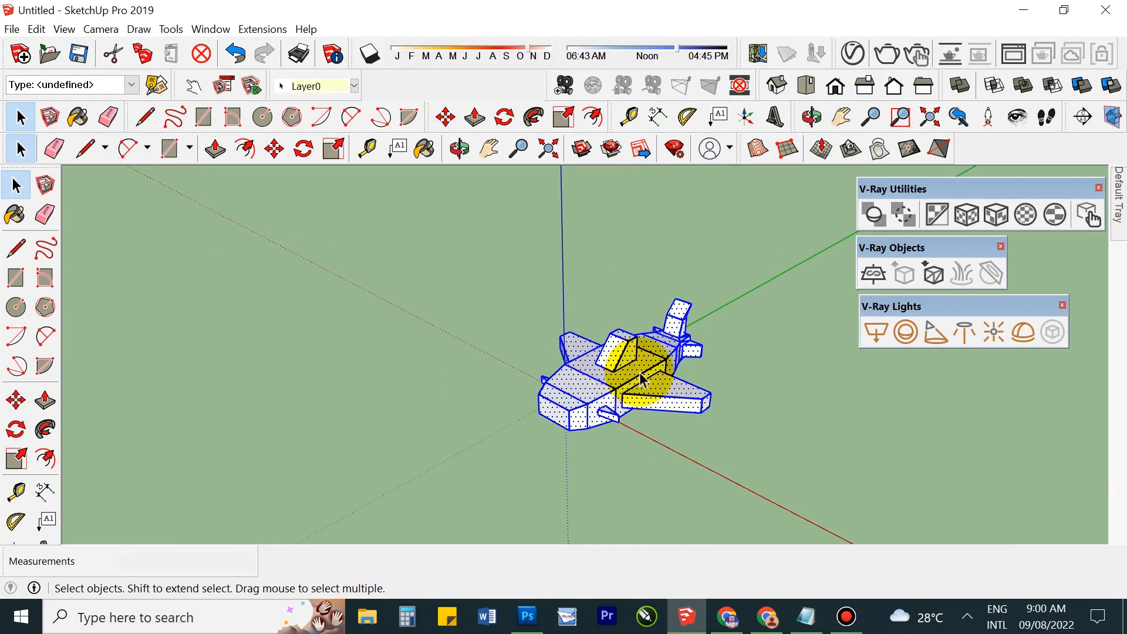
pyautogui.rightClick(647, 358)
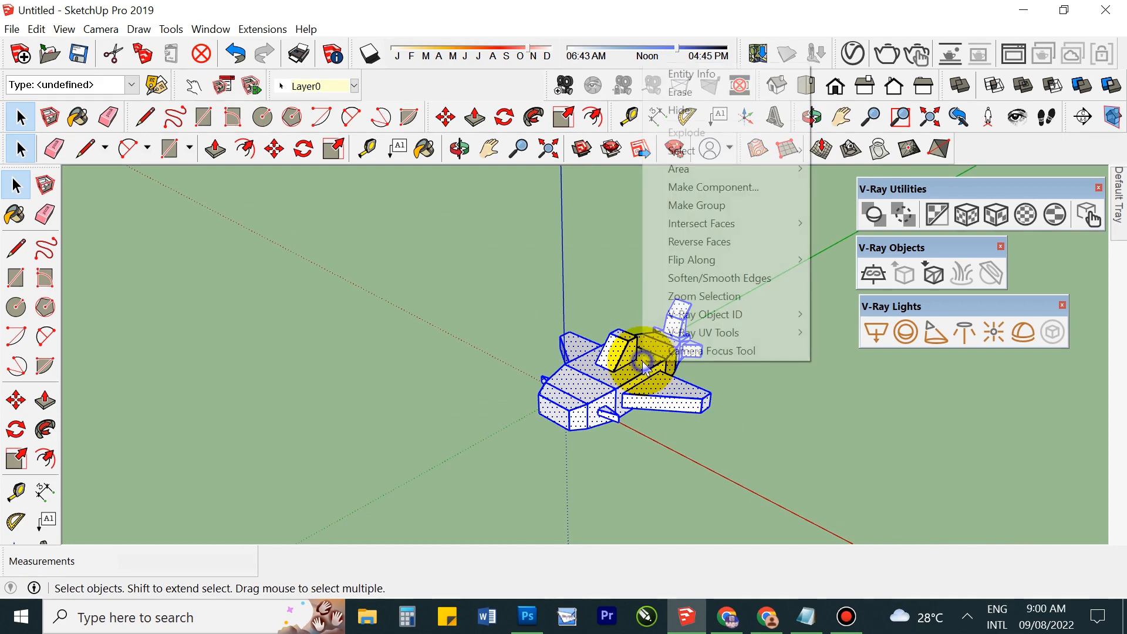
pyautogui.click(718, 186)
pyautogui.click(600, 492)
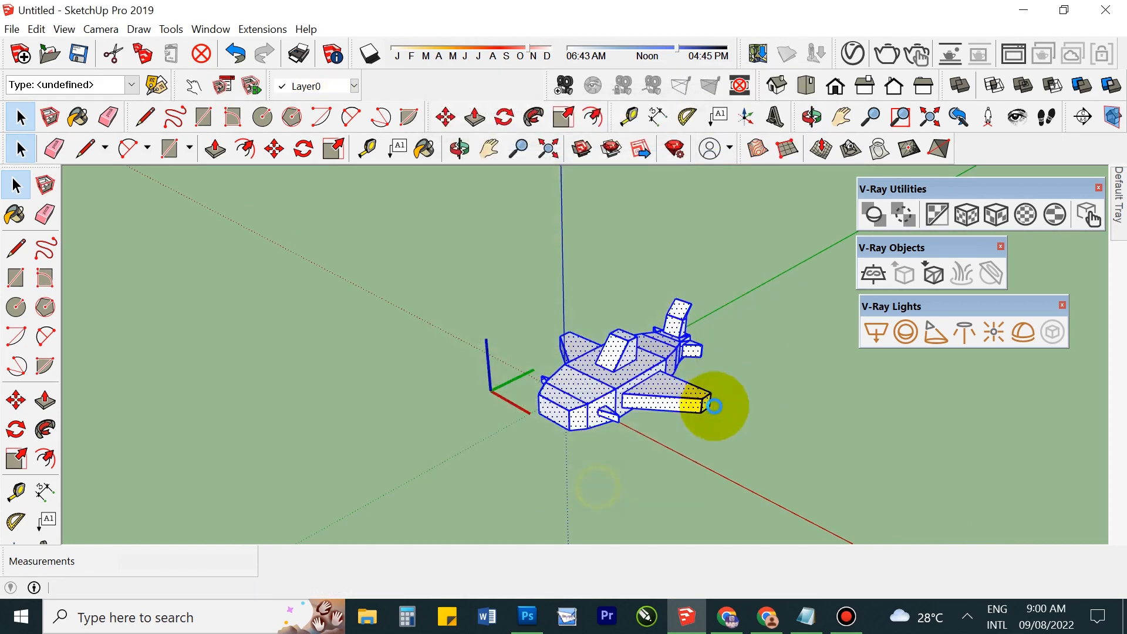
pyautogui.click(734, 458)
# Step: Examine the airplane component from low side-on and raised angles, selecting and deselecting it
pyautogui.press('o')
pyautogui.moveTo(585, 441); pyautogui.dragTo(604, 333)
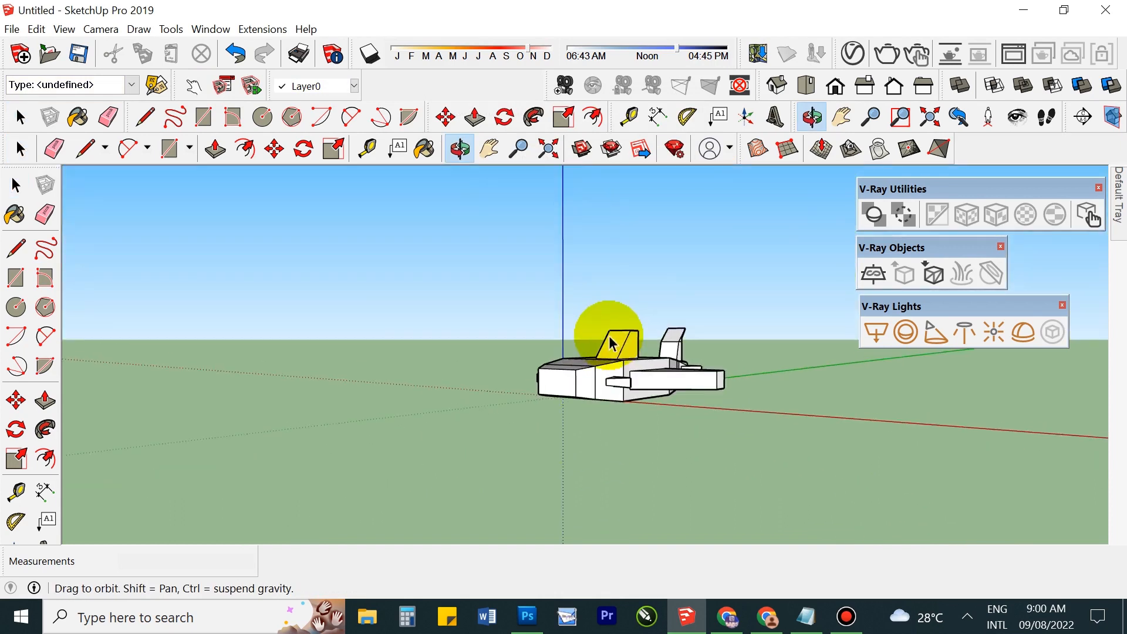
pyautogui.press('space')
pyautogui.scroll(5, 599, 383)
pyautogui.moveTo(580, 390); pyautogui.dragTo(574, 440, button='middle')
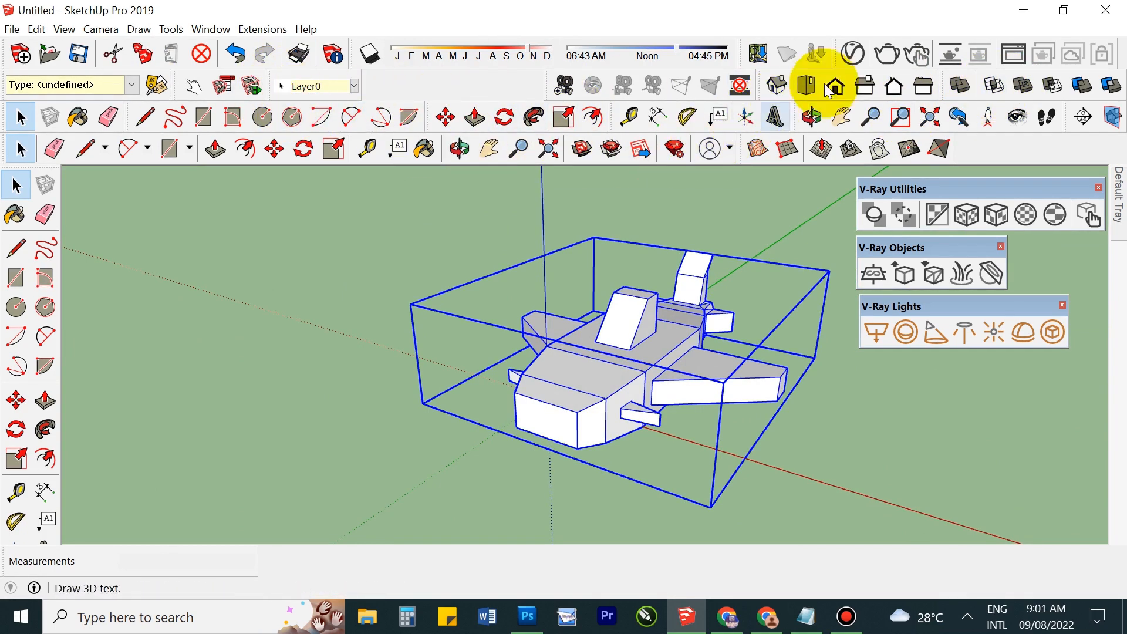
pyautogui.click(1114, 124)
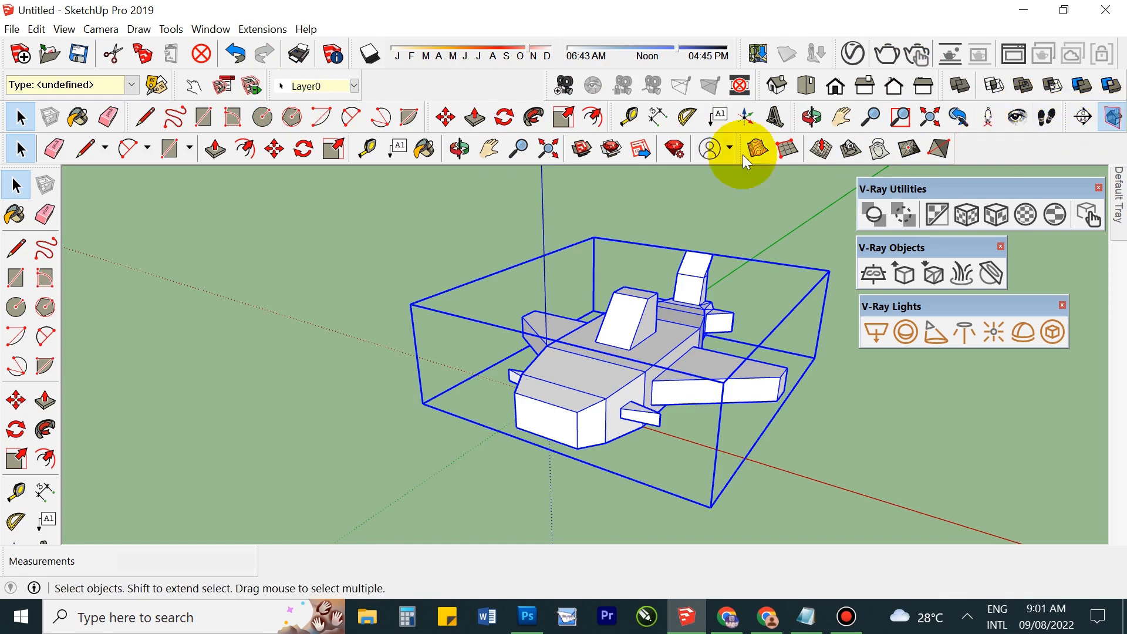
pyautogui.click(303, 275)
pyautogui.click(558, 396)
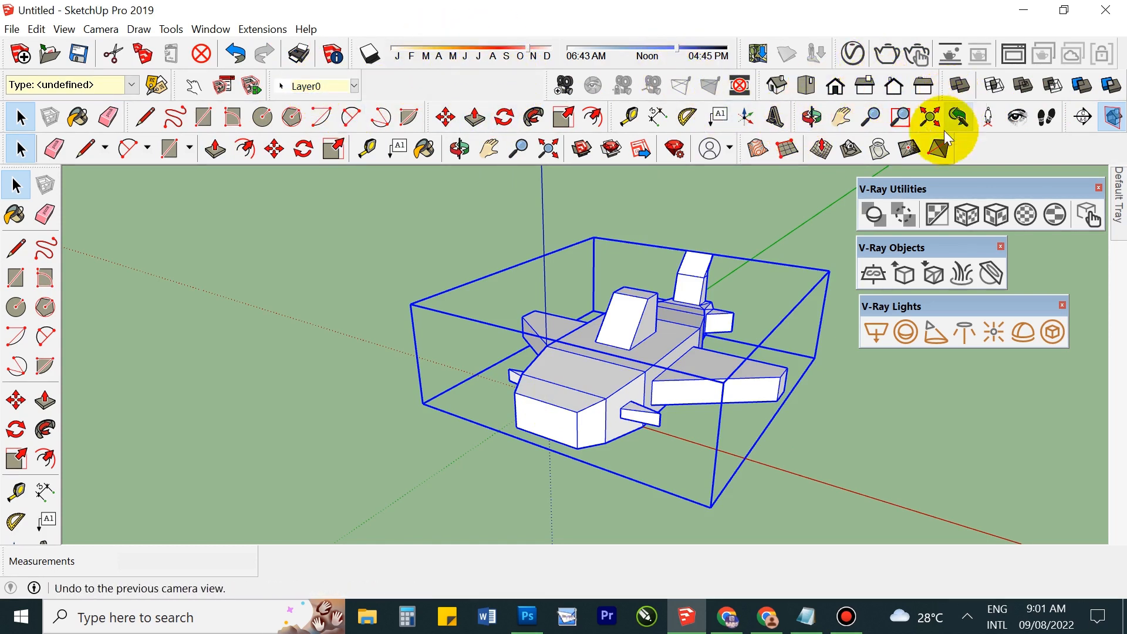
pyautogui.click(763, 220)
pyautogui.moveTo(667, 378); pyautogui.dragTo(681, 325, button='middle')
pyautogui.scroll(4, 660, 390)
pyautogui.scroll(-1, 659, 390)
pyautogui.moveTo(660, 390)
pyautogui.keyDown('shift'); pyautogui.mouseDown(button='middle')
pyautogui.moveTo(643, 373)
pyautogui.moveTo(546, 378)
pyautogui.moveTo(549, 431)
pyautogui.moveTo(749, 398)
pyautogui.moveTo(934, 391)
pyautogui.moveTo(549, 395)
pyautogui.moveTo(448, 410)
pyautogui.moveTo(607, 262)
pyautogui.moveTo(599, 376)
pyautogui.moveTo(650, 408)
pyautogui.mouseUp(button='middle'); pyautogui.keyUp('shift')
pyautogui.scroll(3, 604, 300)
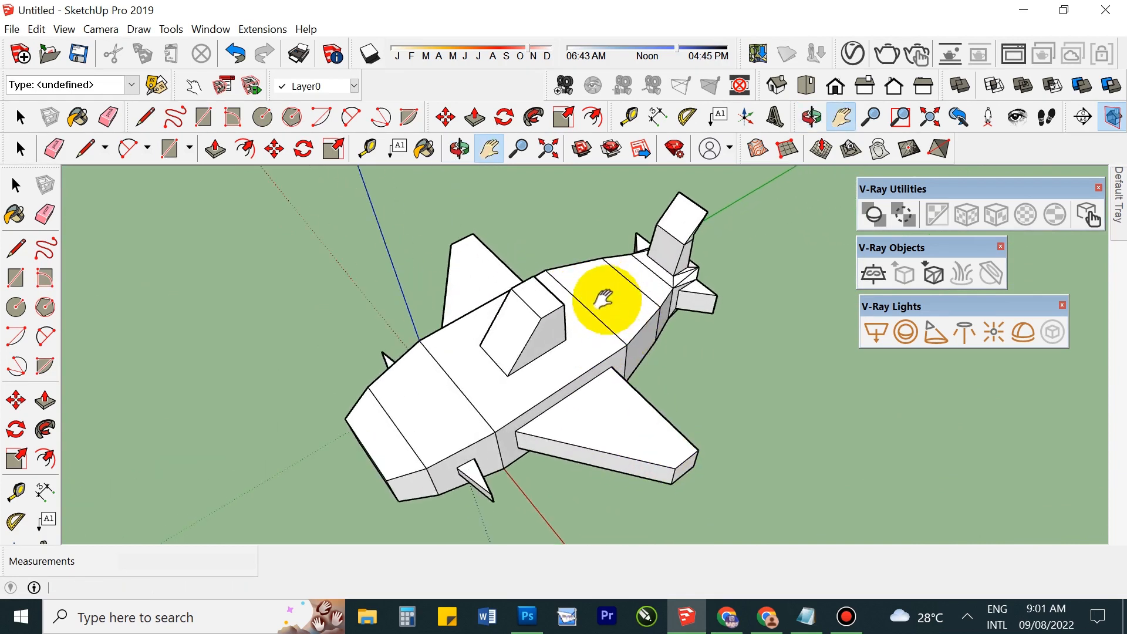
pyautogui.scroll(-1, 604, 300)
pyautogui.moveTo(540, 290); pyautogui.dragTo(631, 282)
pyautogui.moveTo(651, 333); pyautogui.dragTo(649, 316, button='middle')
pyautogui.press('space')
pyautogui.click(650, 323)
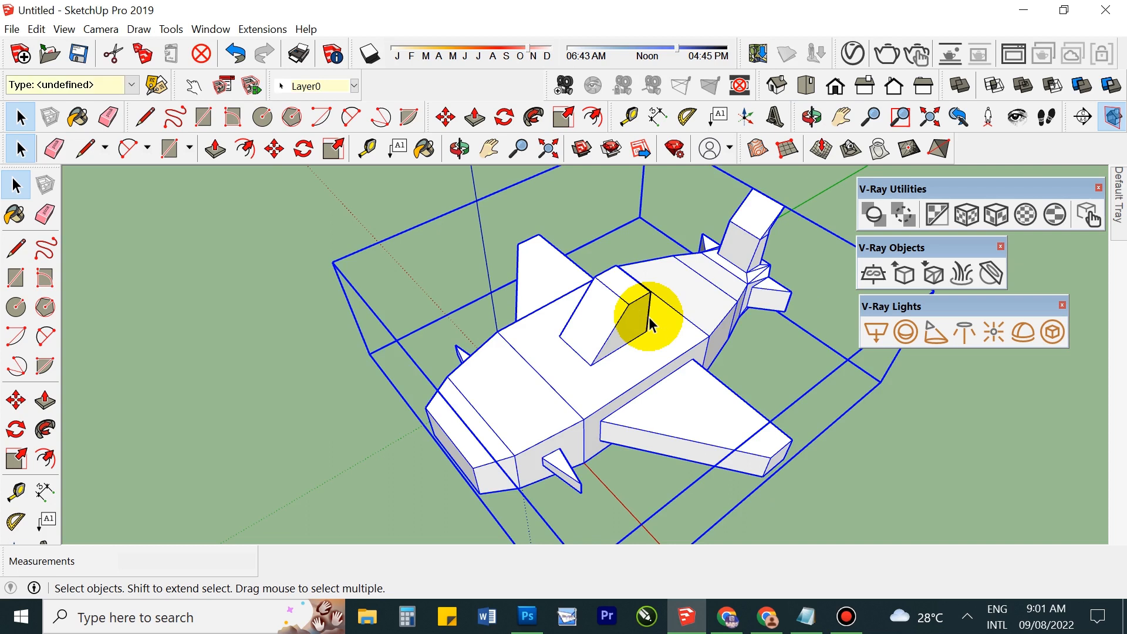
pyautogui.click(258, 355)
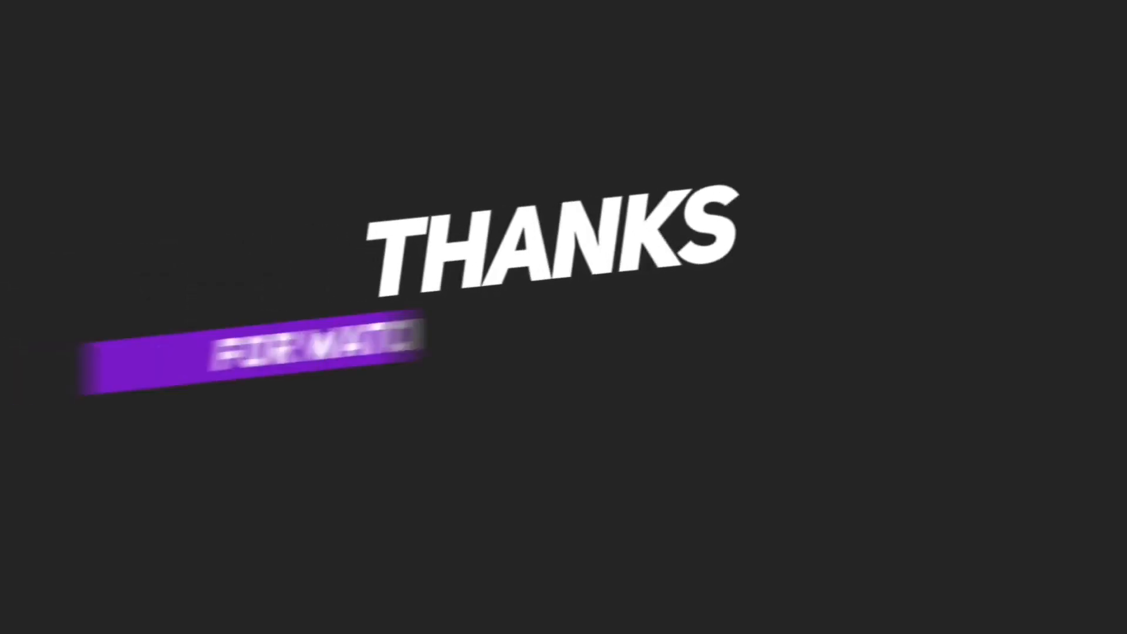